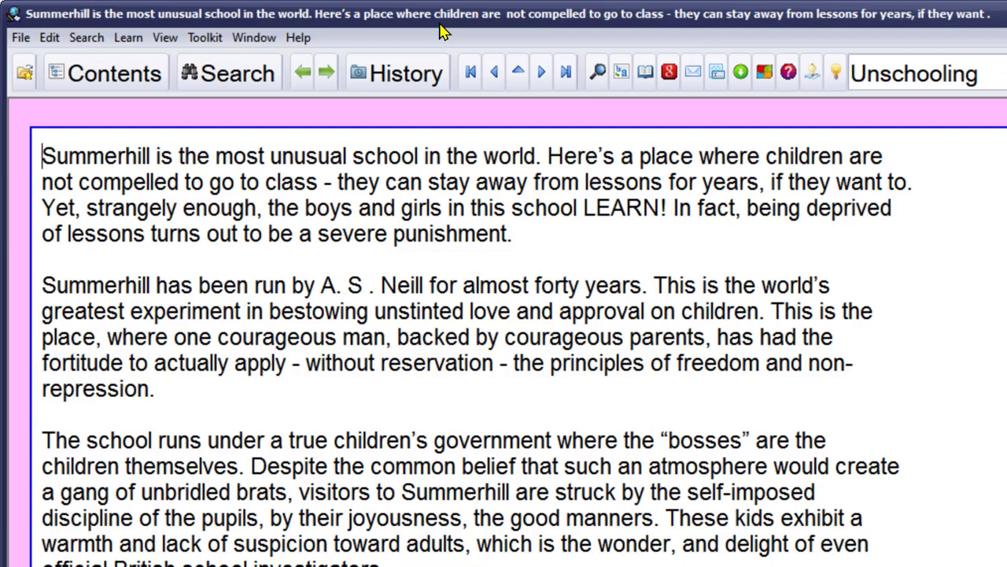
Extract the first two opening blurb paragraphs, each trimmed before its paragraph break.
key("shift+Down")
key("shift+Down")
key("shift+Down")
key("shift+Down")
key("shift+Left")
key("shift+Left")
key("alt+x")
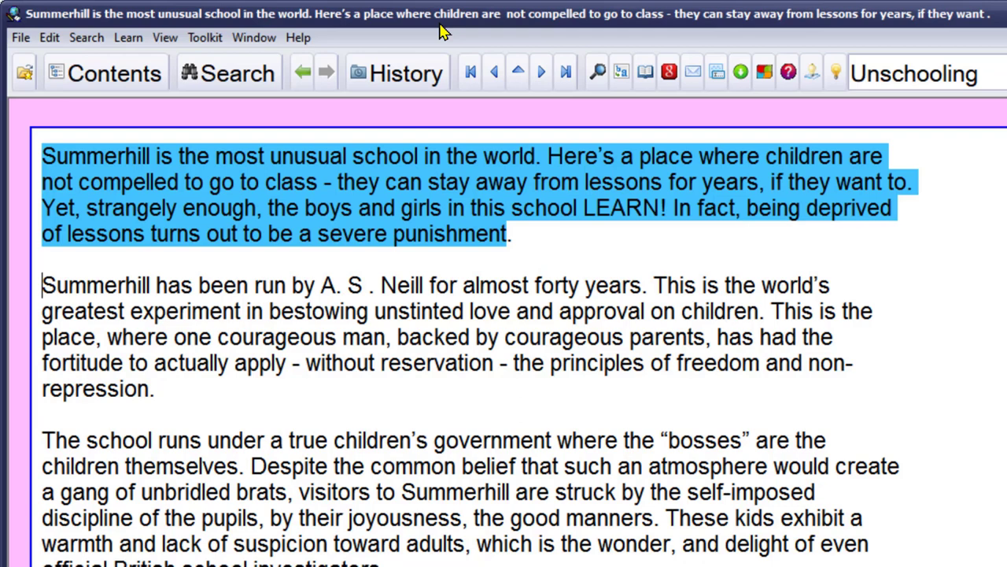
key("shift+Down")
key("shift+Down")
key("shift+Down")
key("shift+Down")
key("shift+Down")
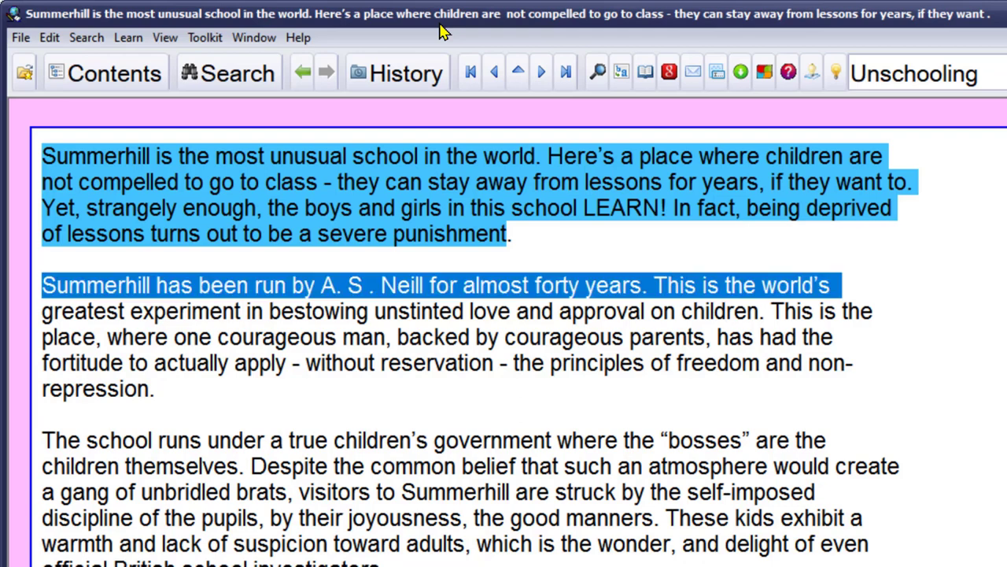
key("shift+Left")
key("shift+Left")
key("shift+Left")
key("alt+x")
Extract the remaining blurb paragraphs, from 'The school runs' to 'Reading this book'.
key("Down")
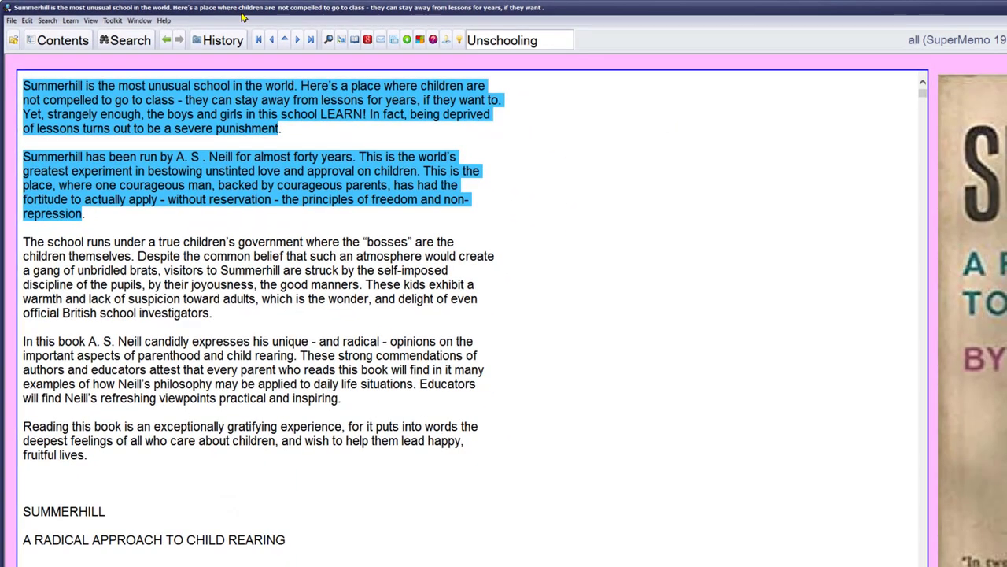
key("shift+Down")
key("shift+Down")
key("shift+Down")
key("shift+Down")
key("shift+Down")
key("shift+Down")
key("shift+Left")
key("shift+Left")
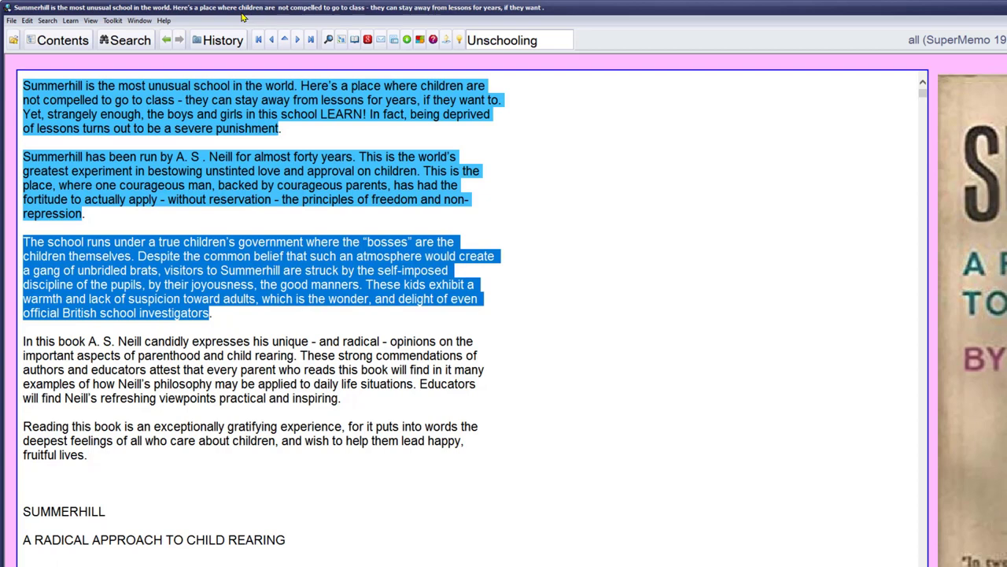
key("shift+Right")
key("shift+Right")
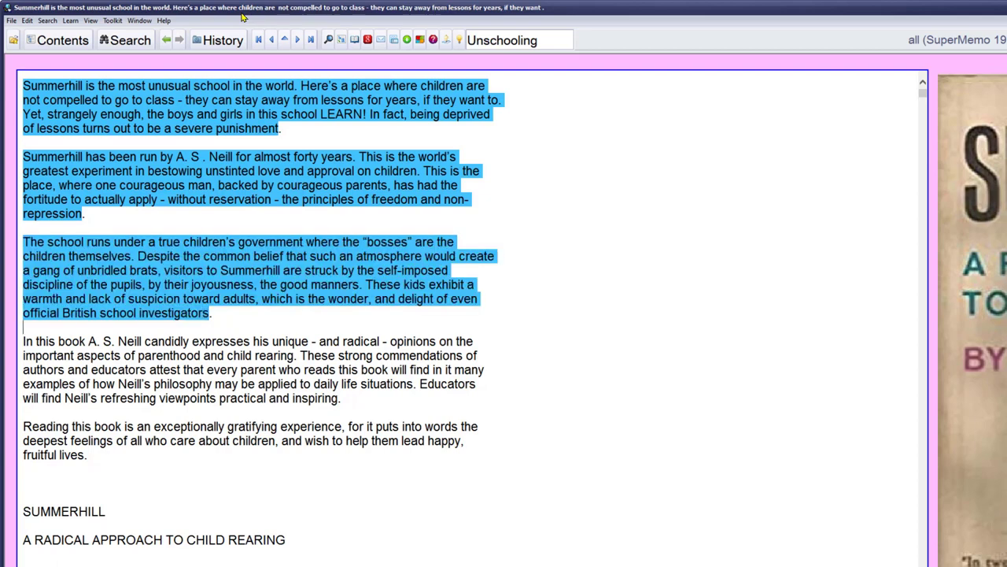
key("shift+Down")
key("shift+Down")
key("shift+Down")
key("shift+Down")
key("shift+Down")
key("shift+Left")
key("shift+Left")
key("shift+Left")
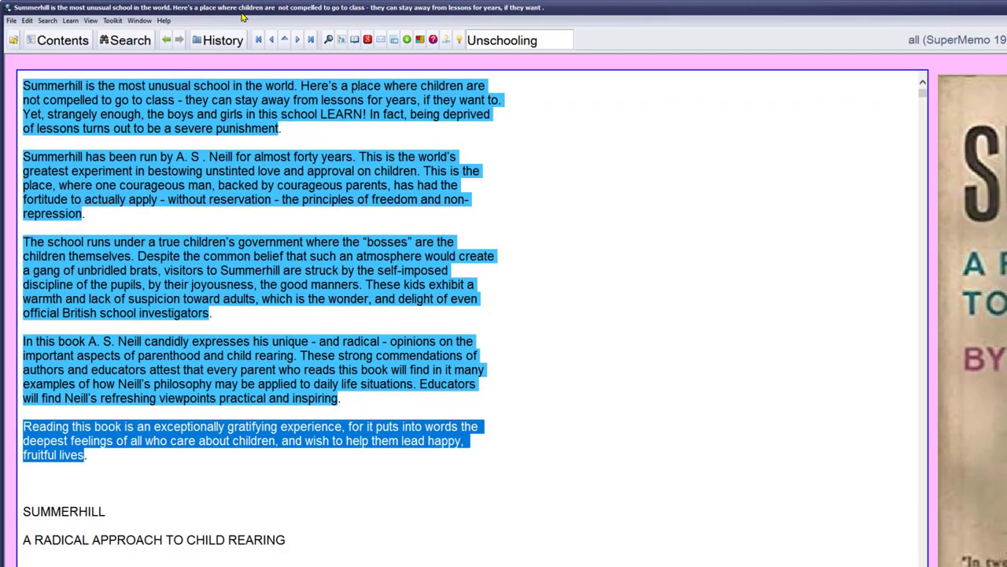
key("alt+x")
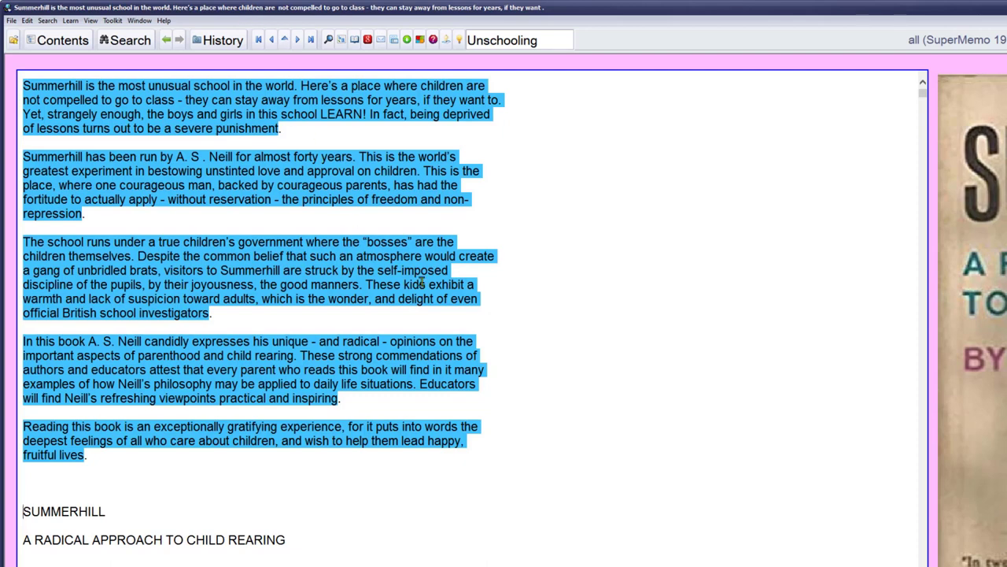
Scroll past the title page and Contents list until 'A Foreword by Erich Fromm' appears.
scroll(422, 283, "down", 2)
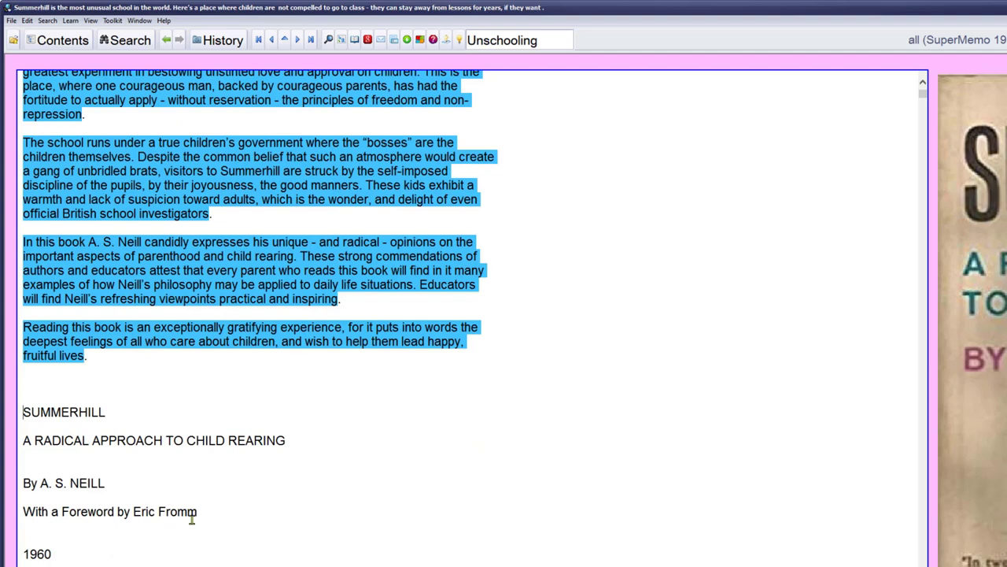
scroll(508, 443, "down", 2)
key("Delete")
key("Down")
key("Down")
key("Down")
key("Down")
key("Down")
key("Down")
key("Down")
key("Down")
key("Down")
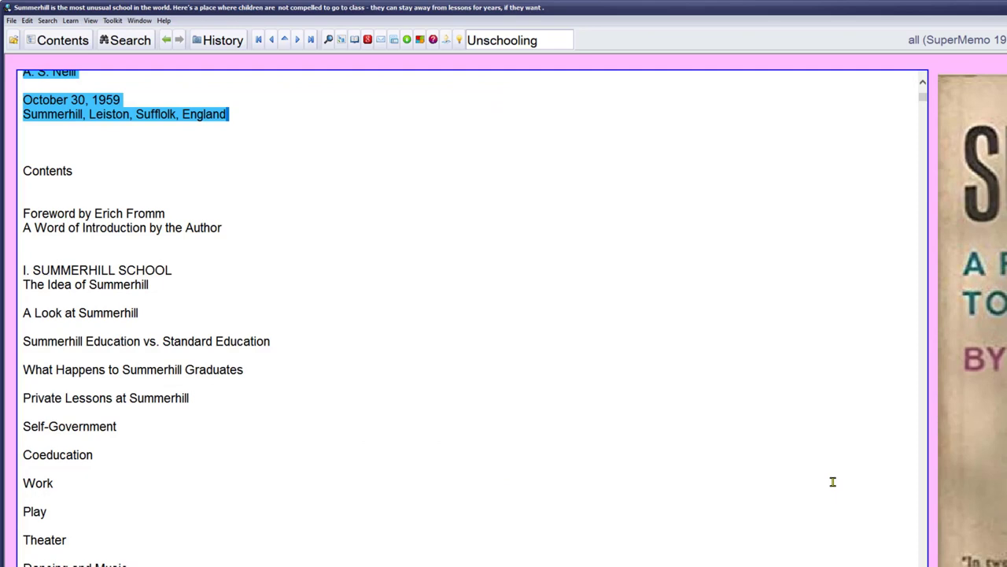
scroll(832, 482, "down", 5)
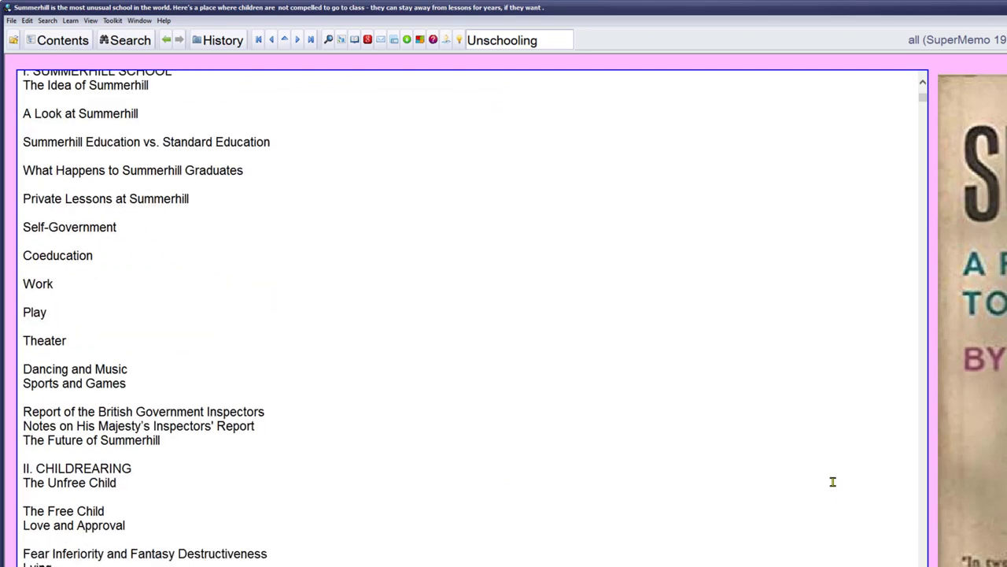
scroll(833, 482, "down", 3)
scroll(833, 481, "down", 9)
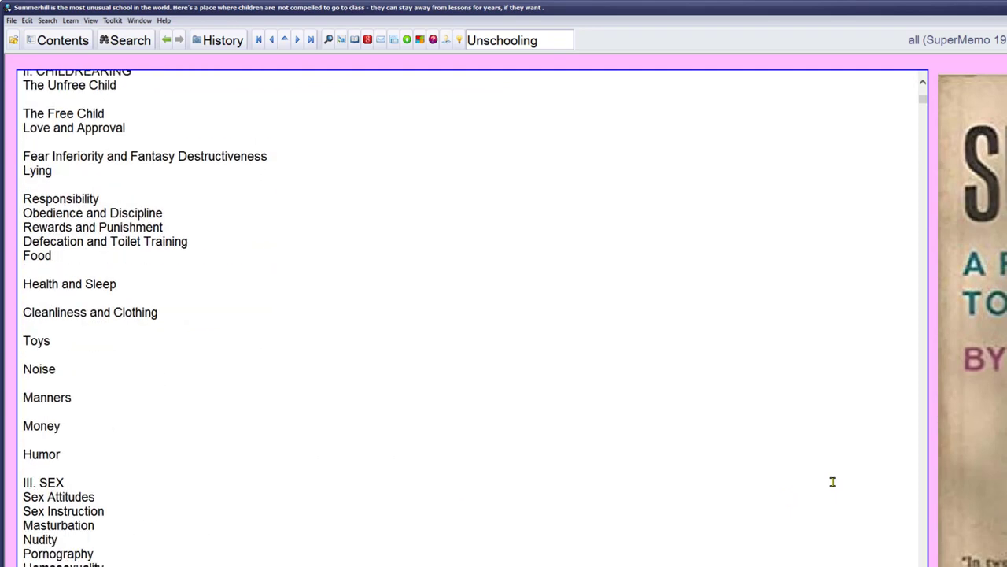
scroll(833, 481, "down", 3)
scroll(832, 482, "down", 7)
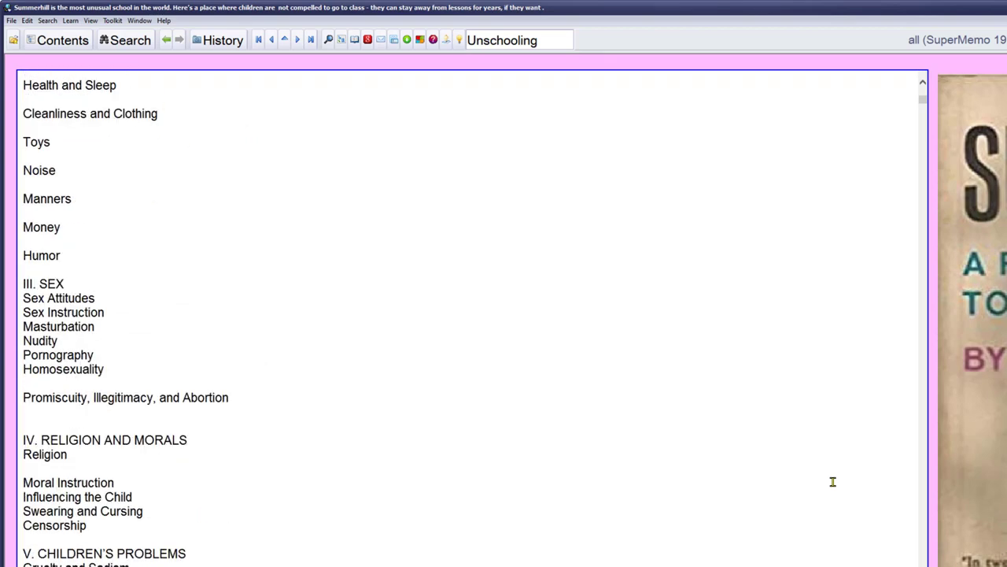
scroll(832, 482, "down", 5)
scroll(833, 482, "down", 3)
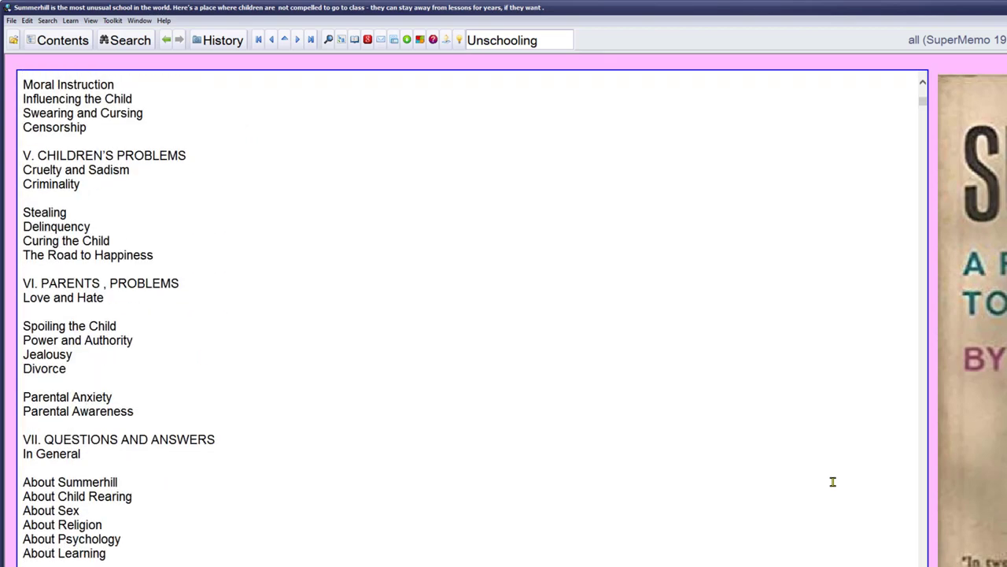
scroll(833, 482, "down", 6)
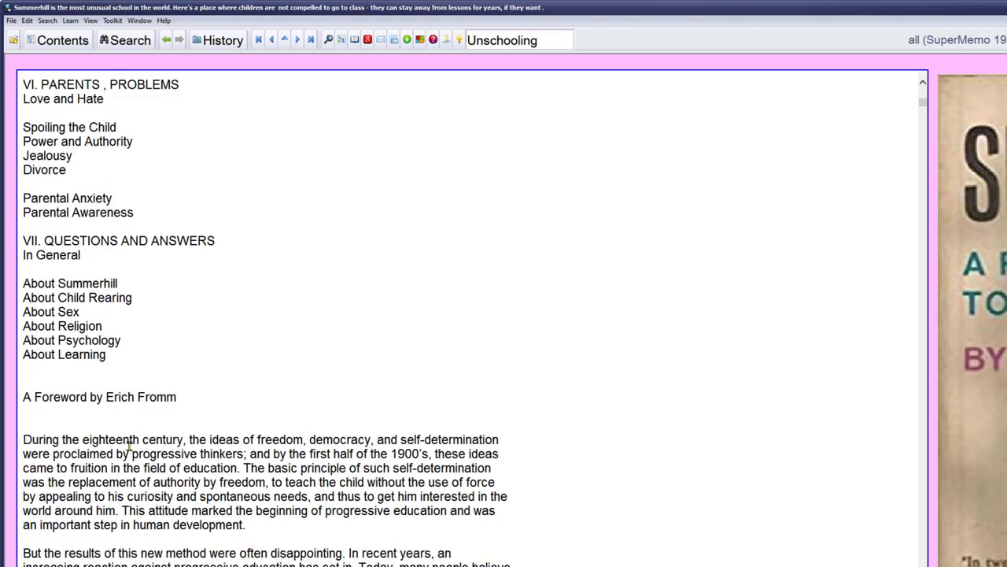
Delete all text before 'A Foreword by Erich Fromm'.
left_click(188, 395)
key("alt+backslash")
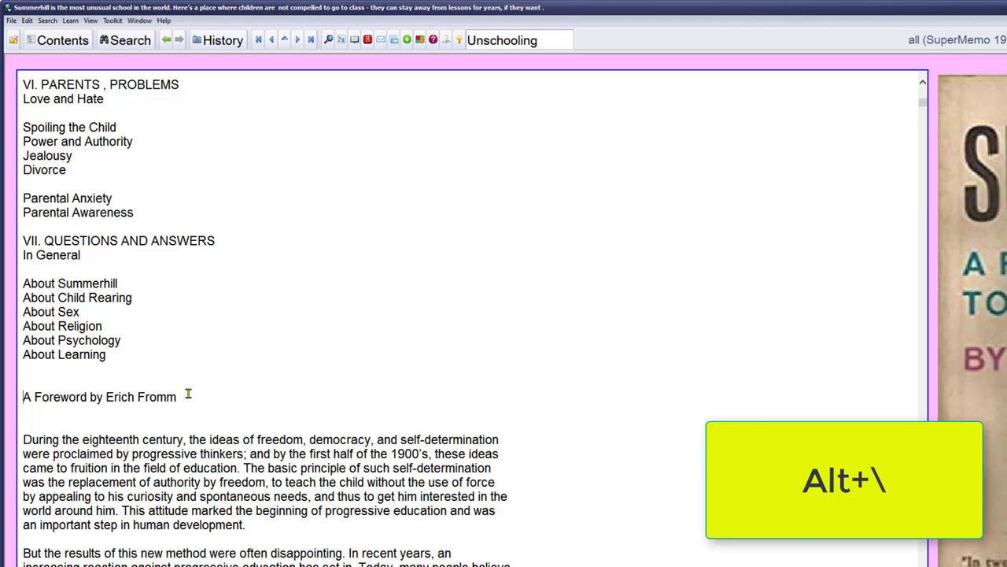
key("Return")
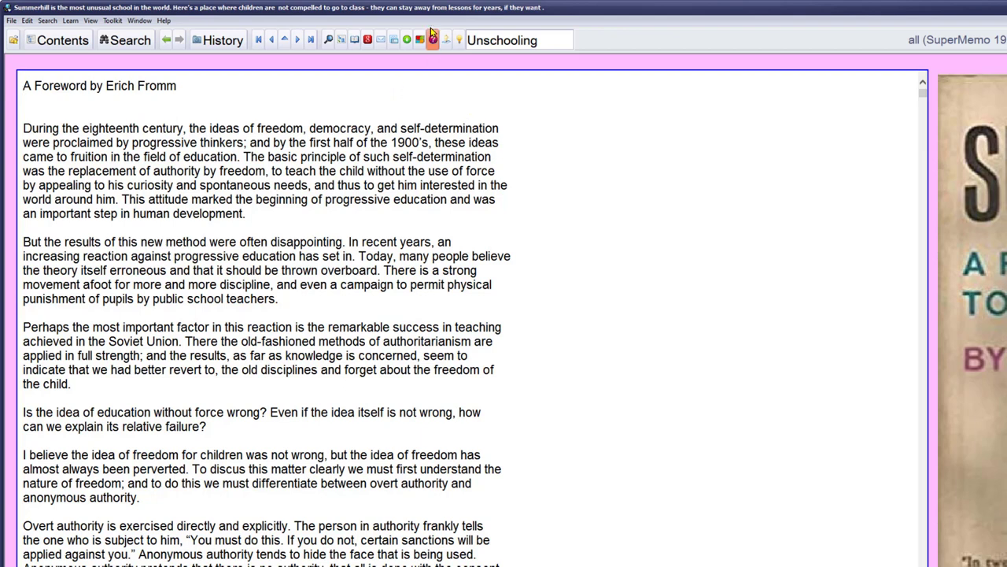
Extract the foreword from its heading to 'teachers', then read on to principles VII–X.
left_click(275, 299, "shift")
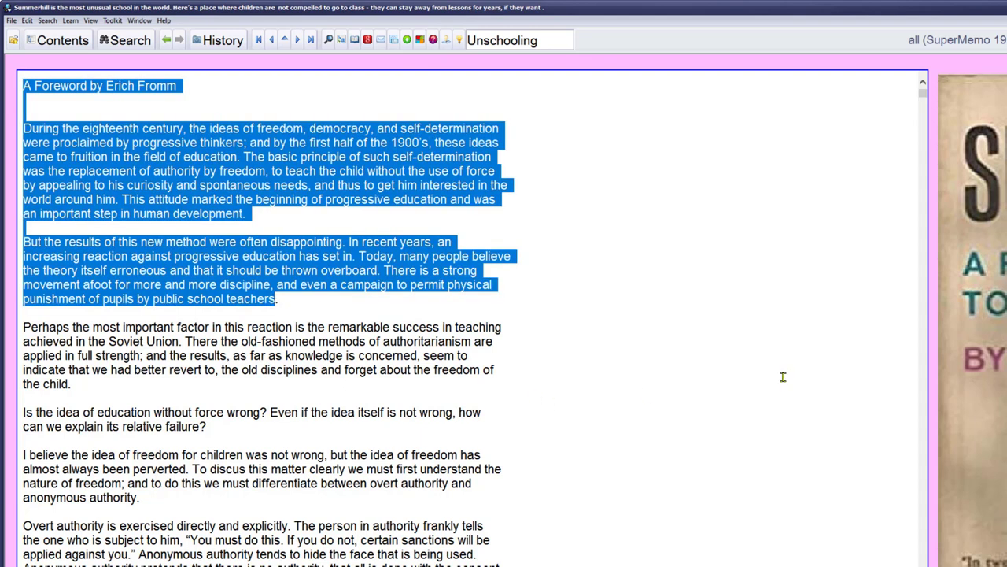
key("alt+x")
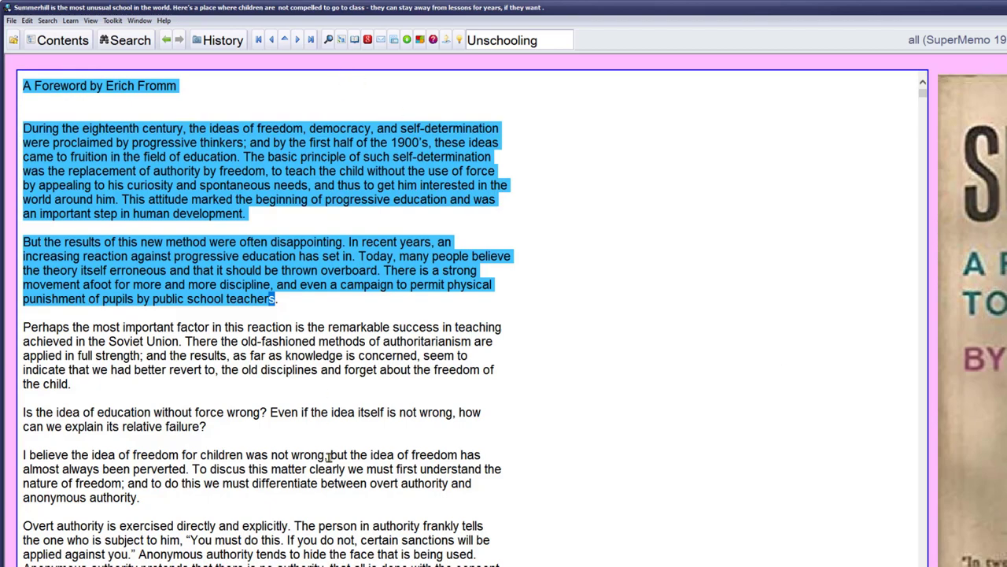
scroll(326, 480, "down", 7)
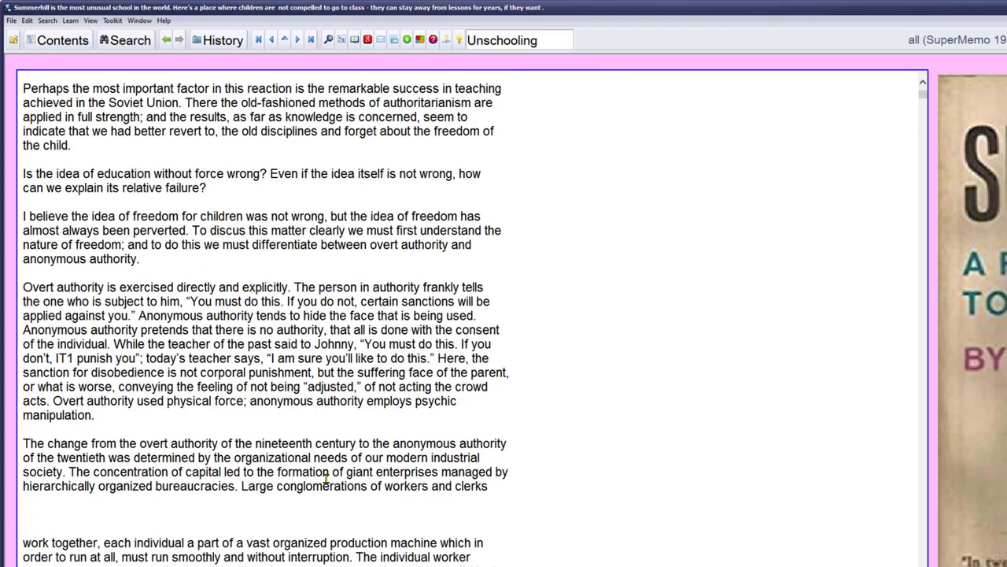
scroll(326, 480, "down", 12)
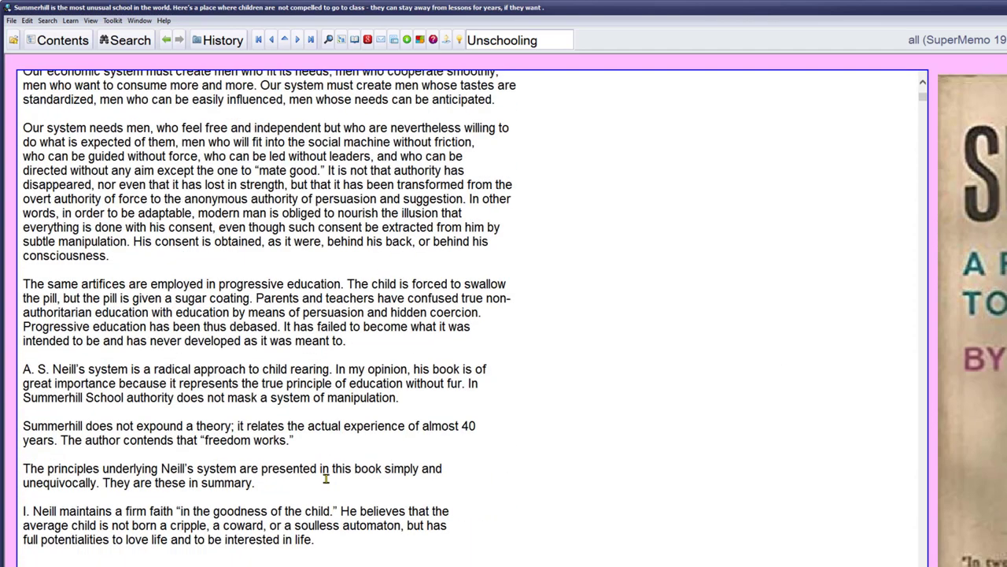
scroll(326, 479, "down", 9)
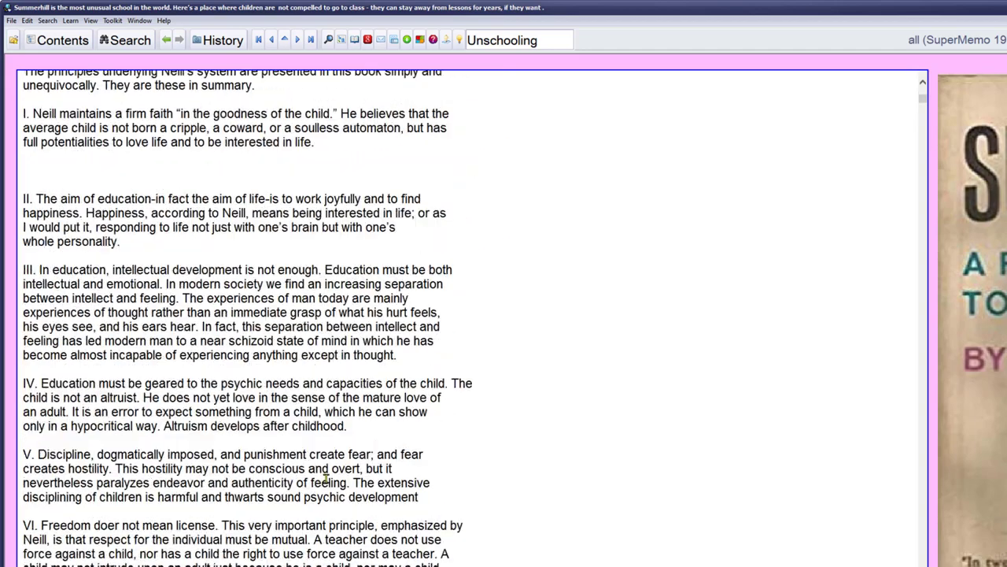
scroll(325, 479, "down", 18)
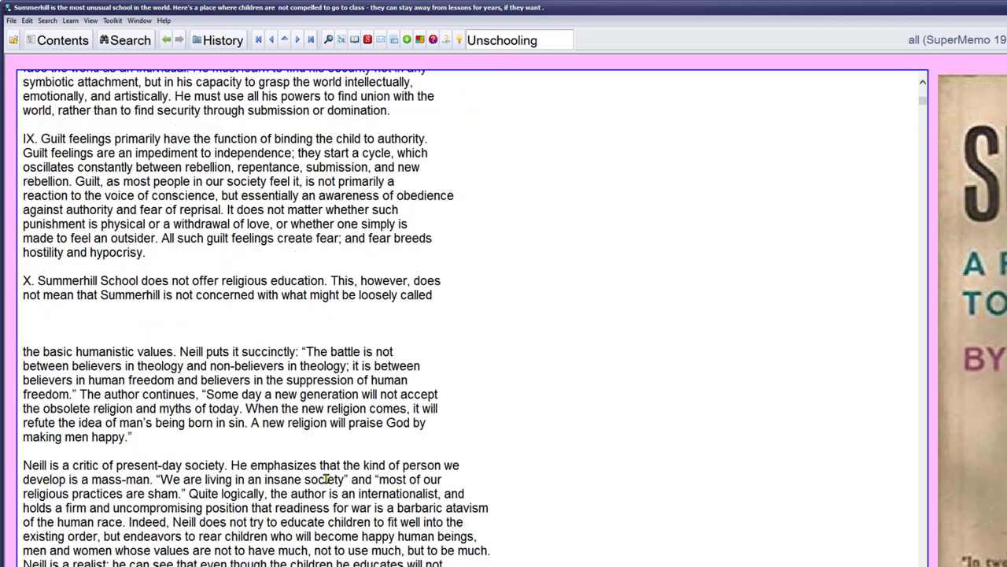
scroll(326, 478, "down", 19)
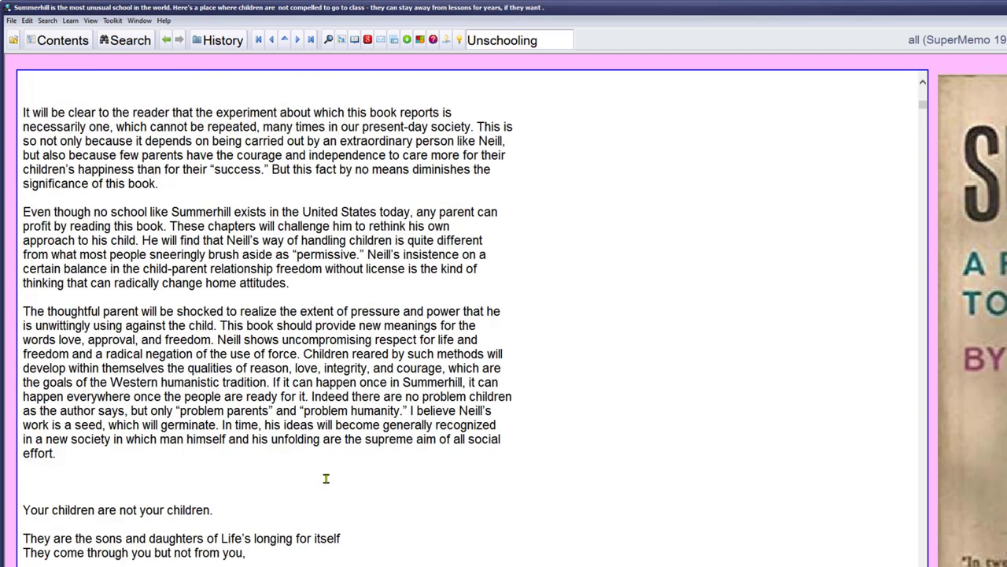
scroll(325, 479, "down", 5)
scroll(326, 479, "down", 2)
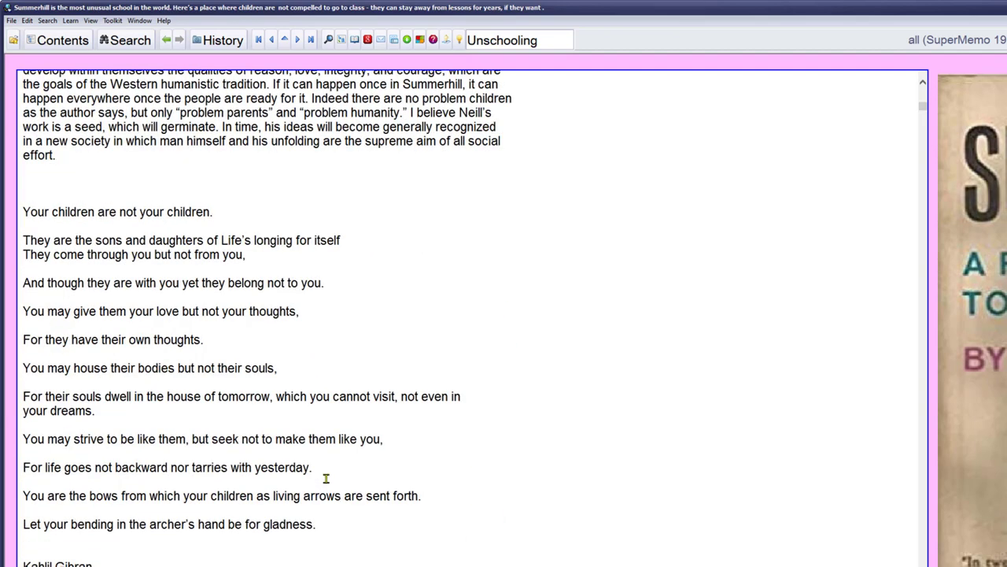
scroll(326, 478, "down", 4)
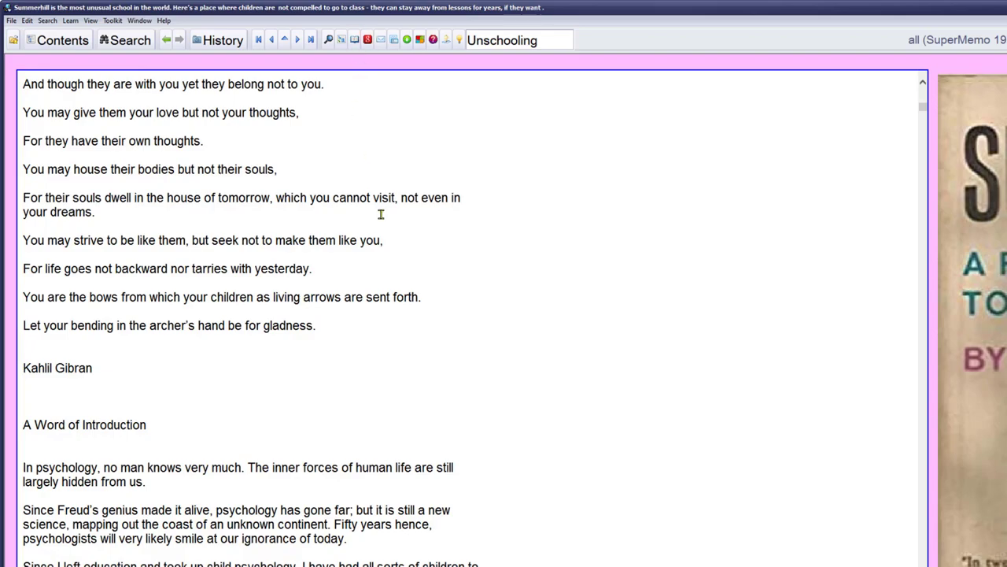
scroll(380, 213, "down", 15)
scroll(380, 214, "up", 14)
scroll(380, 213, "down", 9)
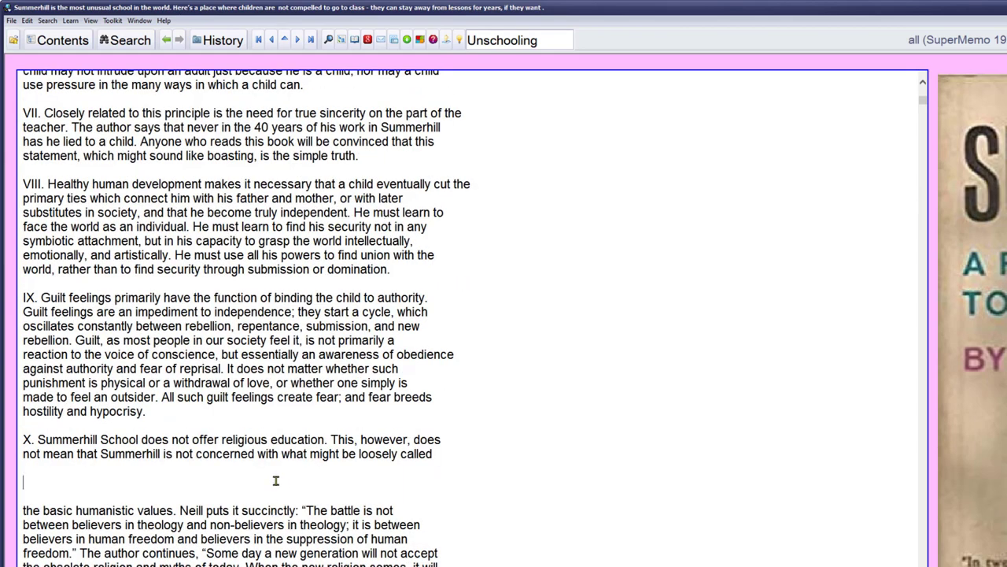
Remove the stray blank gap in principle X and scroll to the foreword's 'supreme aim of all social effort' ending.
key("Delete")
key("Delete")
key("Delete")
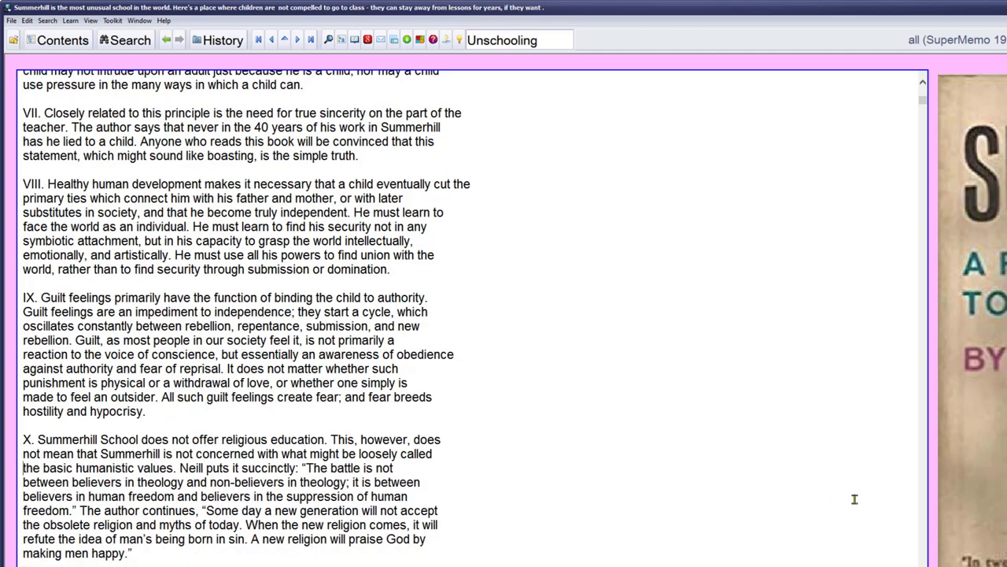
scroll(826, 524, "down", 7)
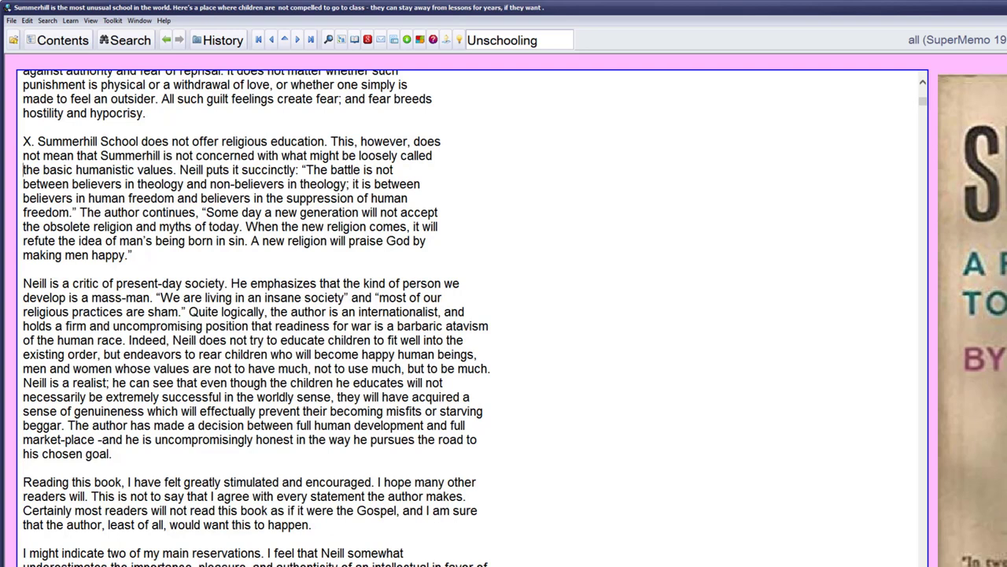
scroll(252, 315, "down", 5)
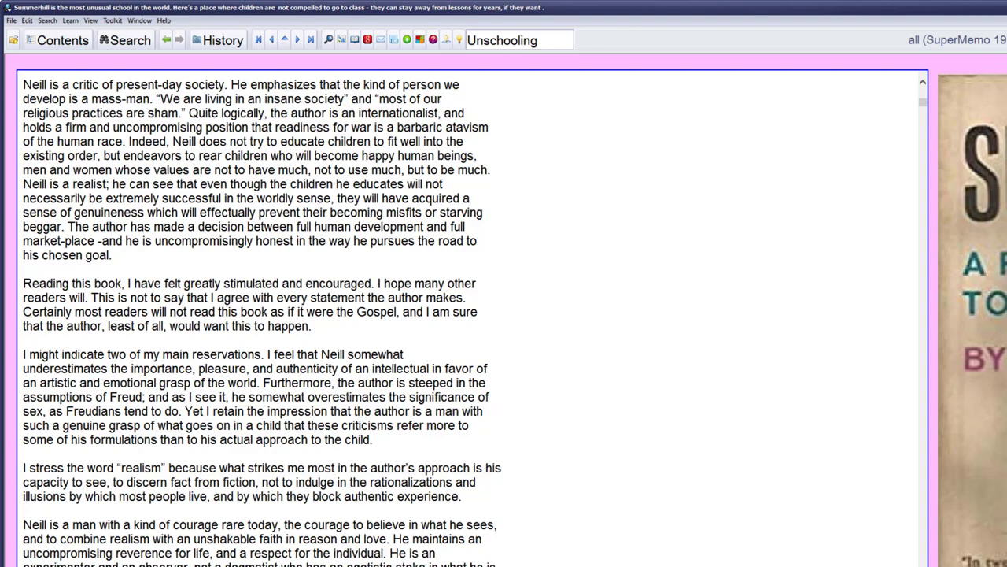
scroll(979, 534, "down", 7)
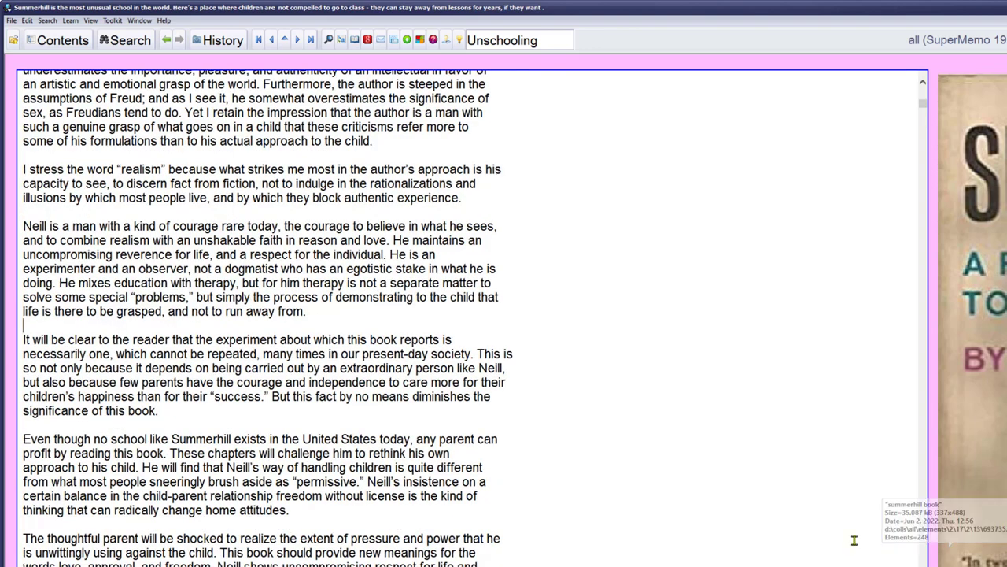
scroll(854, 540, "down", 5)
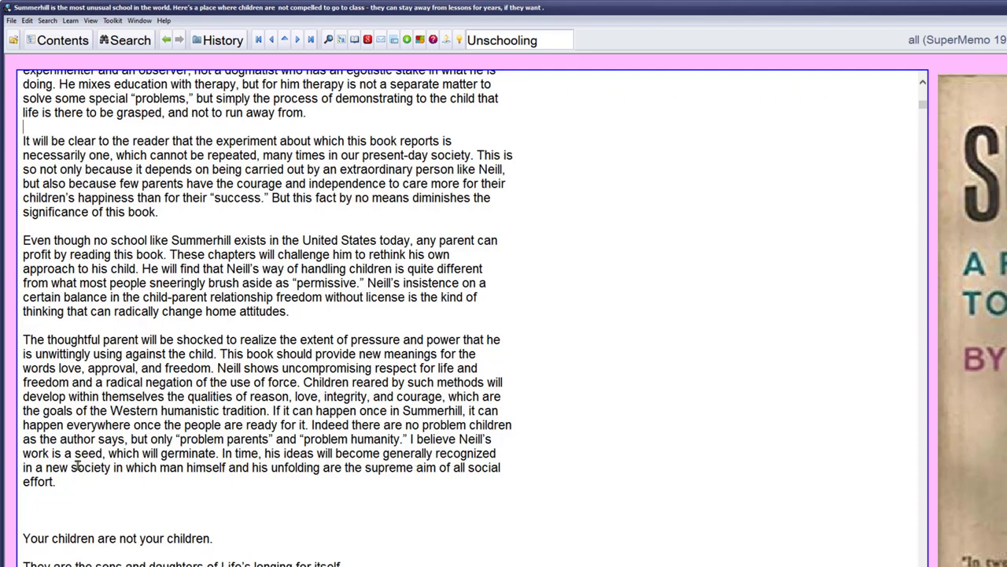
scroll(76, 466, "down", 2)
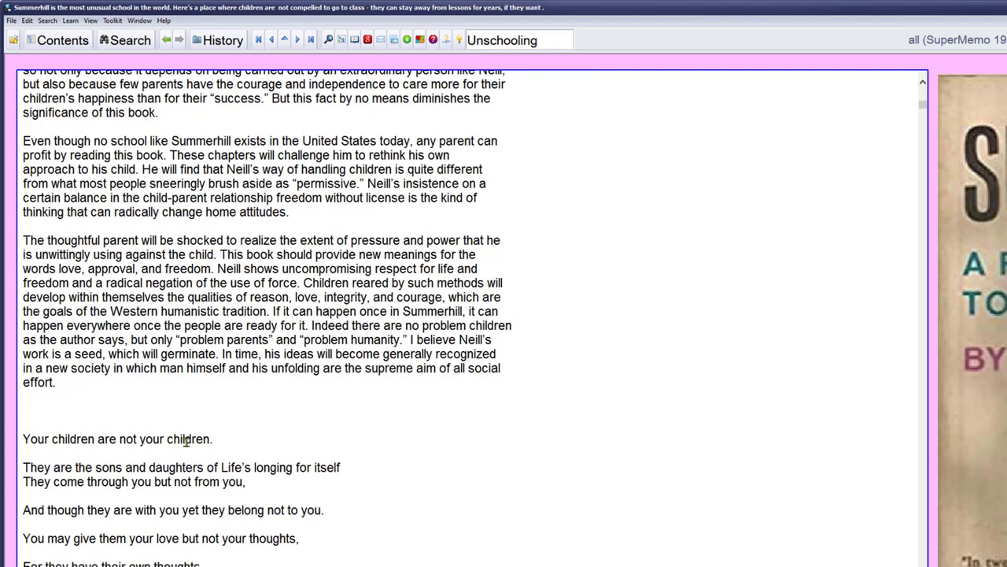
Select from the article start through the whole Gibran poem and its attribution.
left_click(92, 381)
key("ctrl+shift+Home")
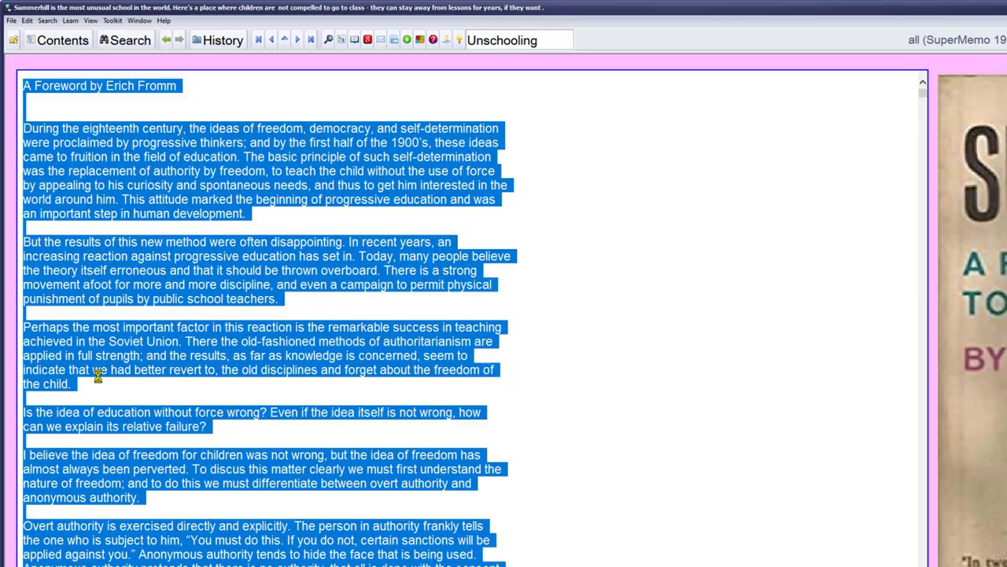
scroll(98, 376, "down", 15)
scroll(126, 374, "down", 15)
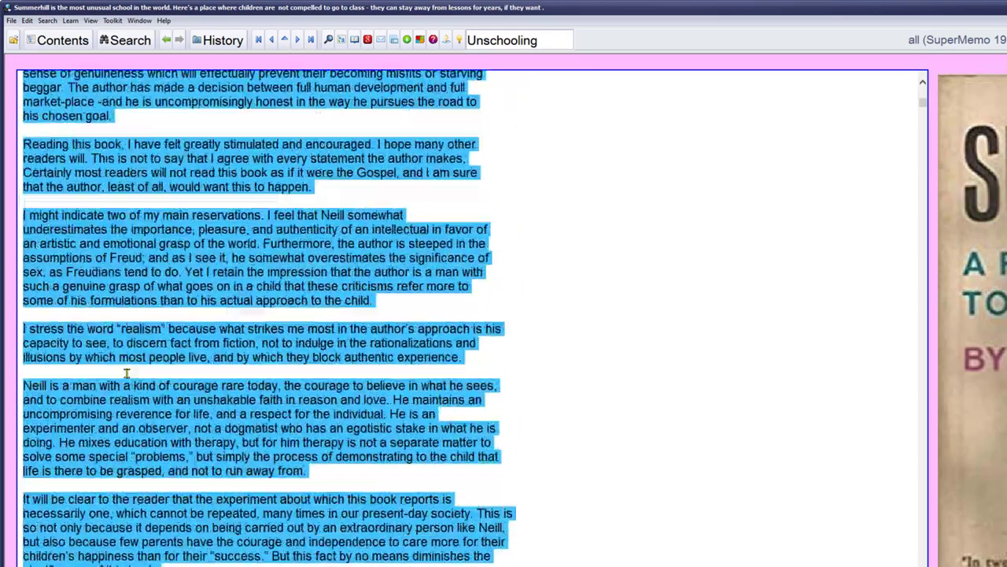
scroll(126, 374, "up", 4)
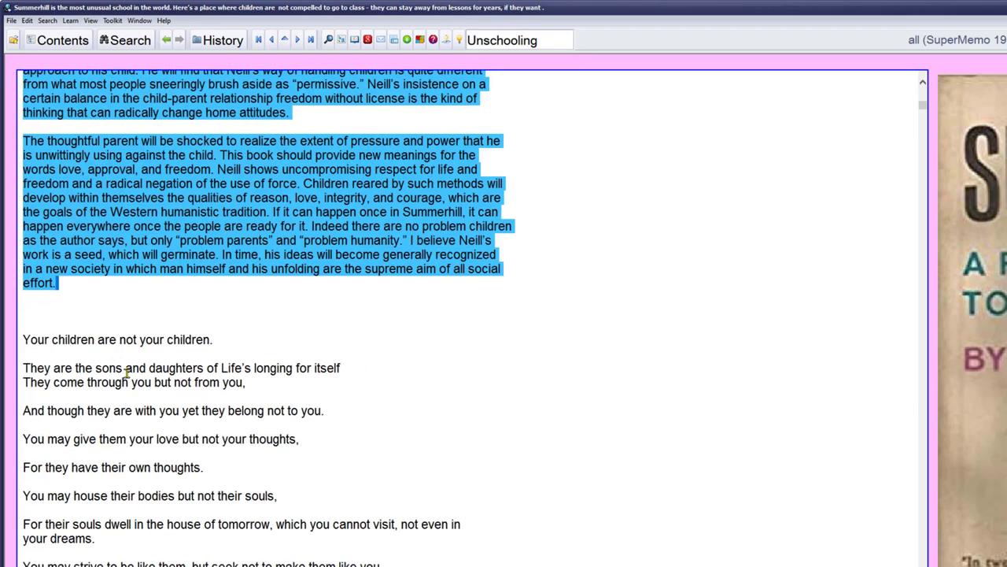
scroll(126, 374, "down", 2)
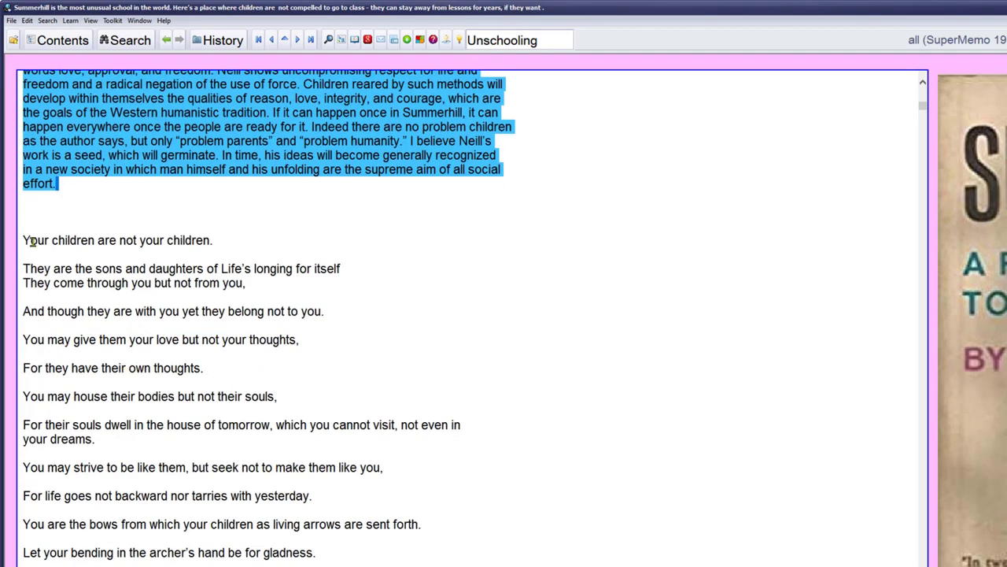
left_click(126, 561, "shift")
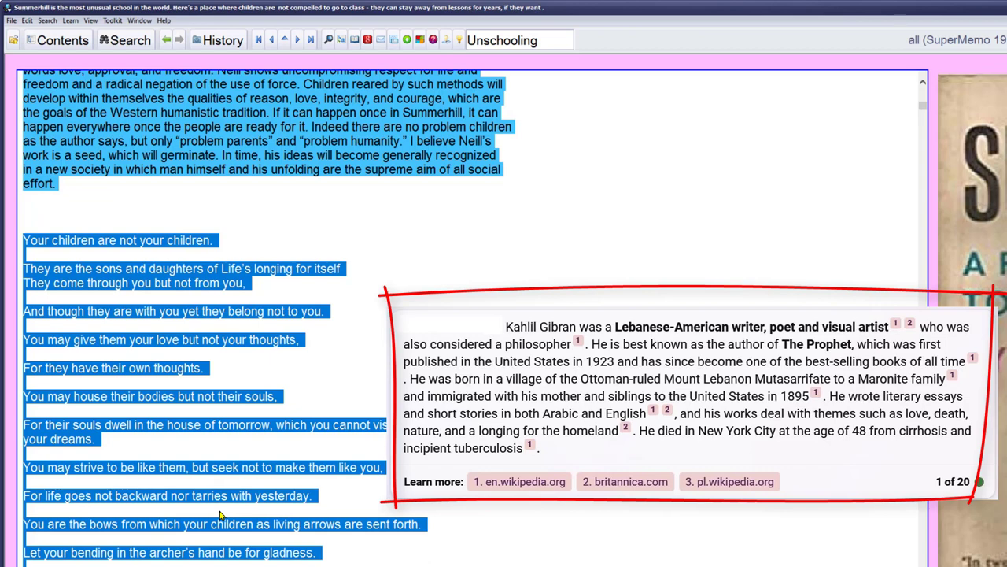
Put the caret at the start of the 'A Word of Introduction' heading.
scroll(221, 516, "down", 8)
left_click(163, 251, "shift")
key("Home")
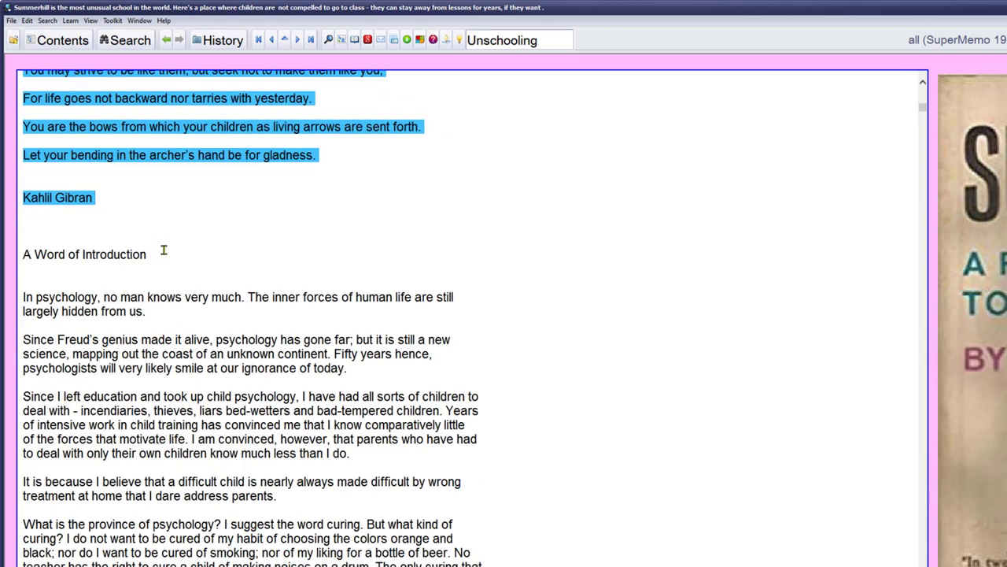
Delete everything before 'A Word of Introduction' and begin marking the introduction's opening lines.
key("ctrl+shift+backslash")
key("Return")
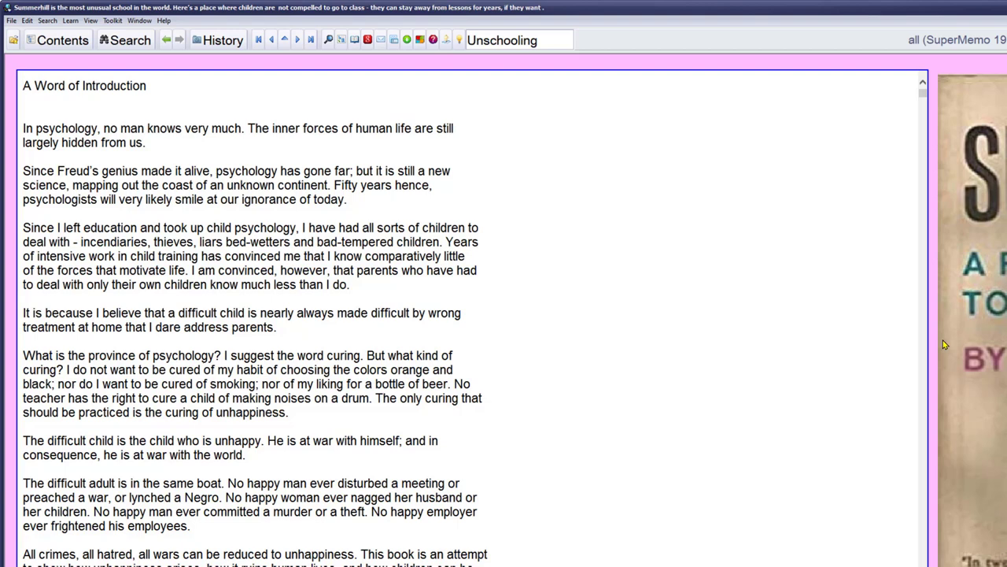
key("shift+Down")
key("shift+Down")
key("shift+Down")
key("shift+Down")
key("shift+Down")
key("shift+Down")
key("shift+Down")
key("shift+Down")
key("shift+Down")
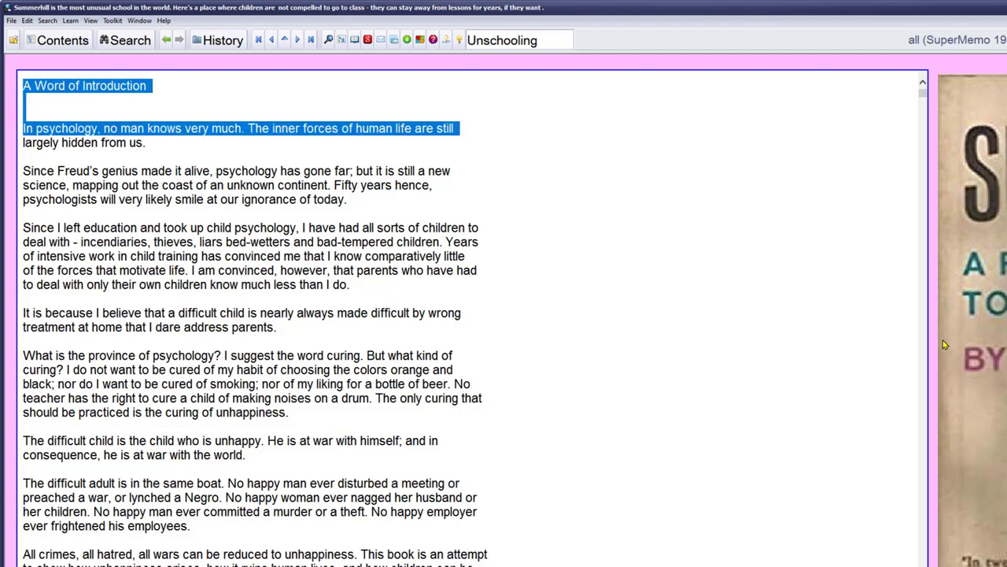
key("shift+Down")
key("shift+Down")
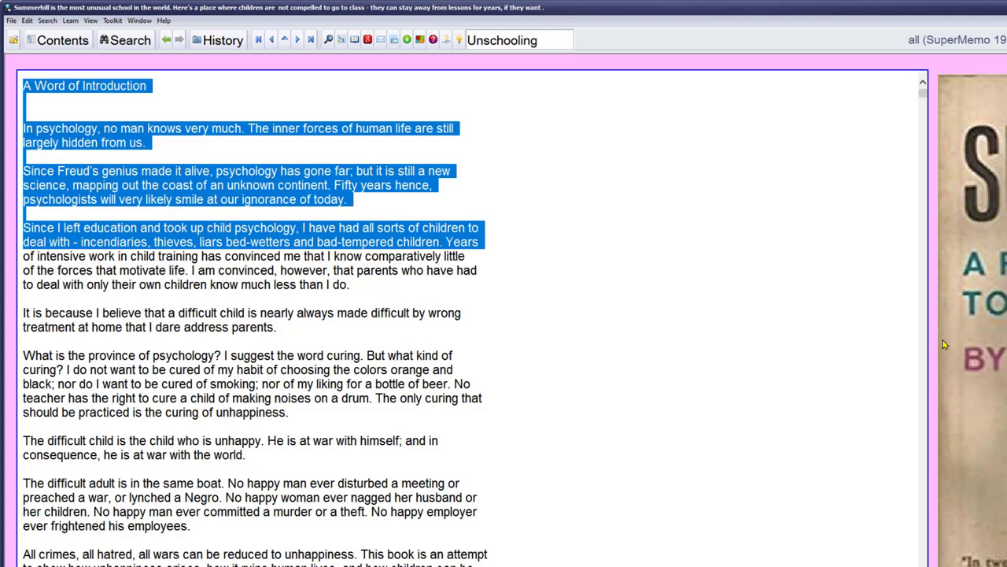
key("shift+Down")
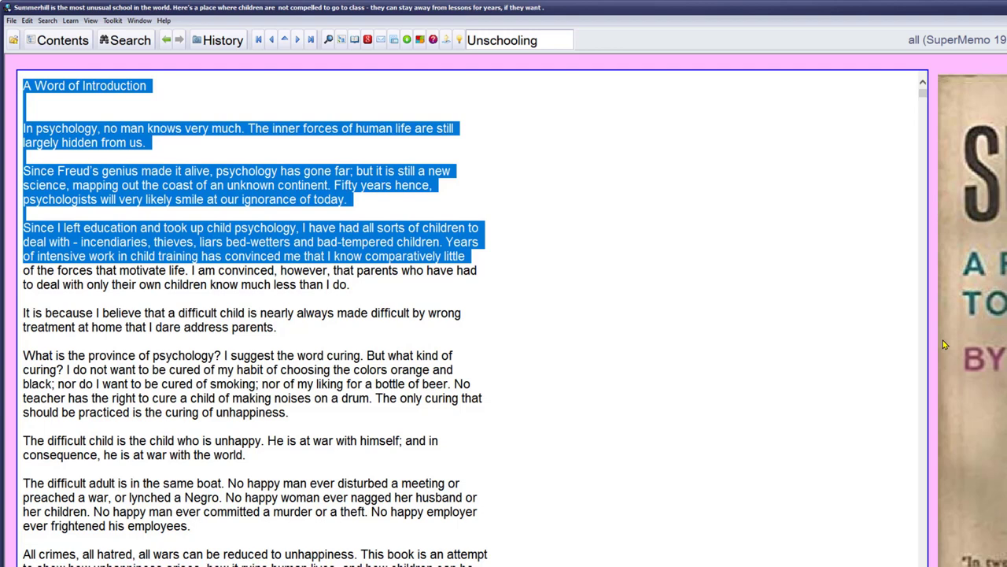
Mark the introduction through the paragraph ending 'than I do'.
key("shift+Down")
key("shift+Down")
key("shift+Left")
key("shift+Left")
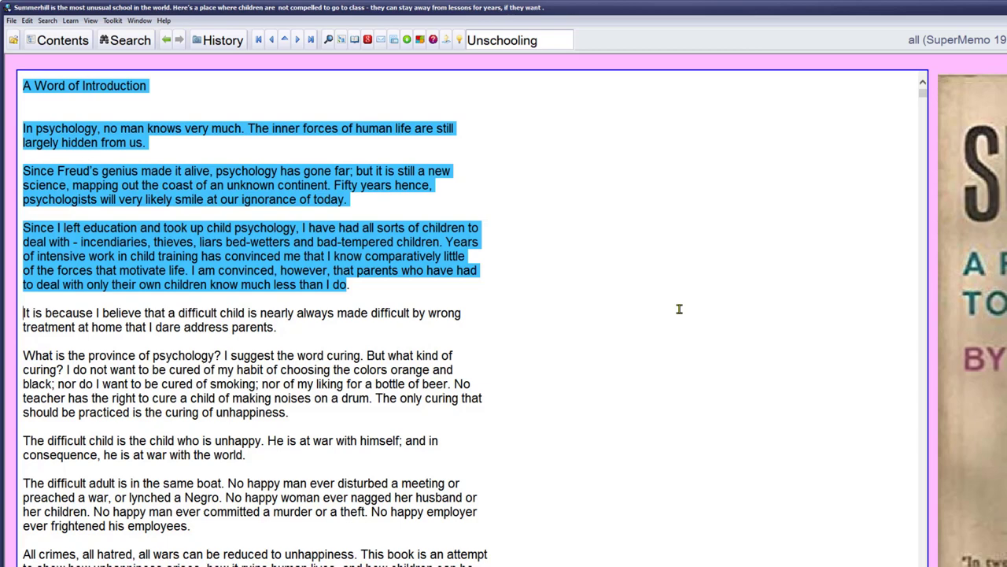
scroll(680, 309, "down", 2)
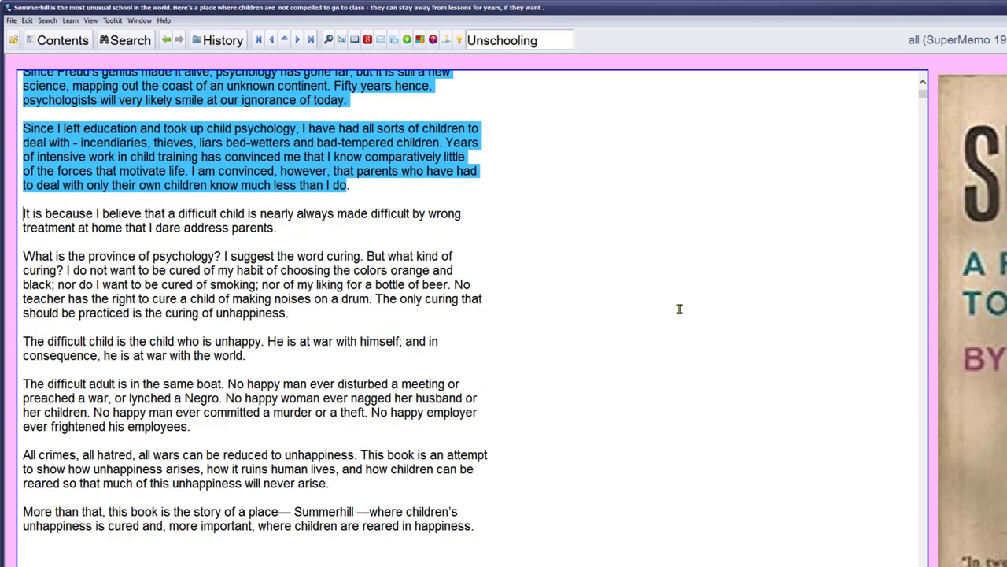
scroll(679, 309, "up", 2)
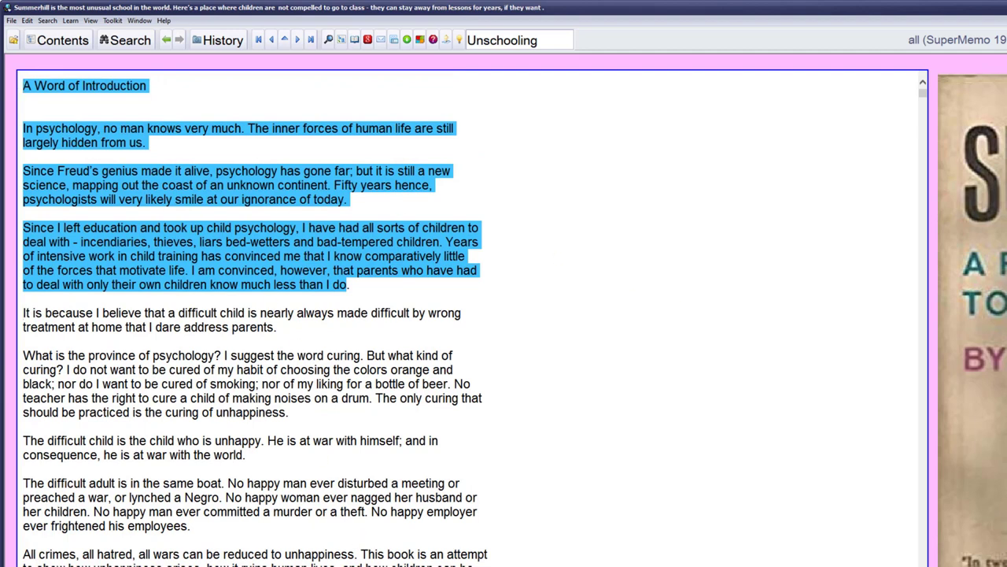
key("ctrl+a")
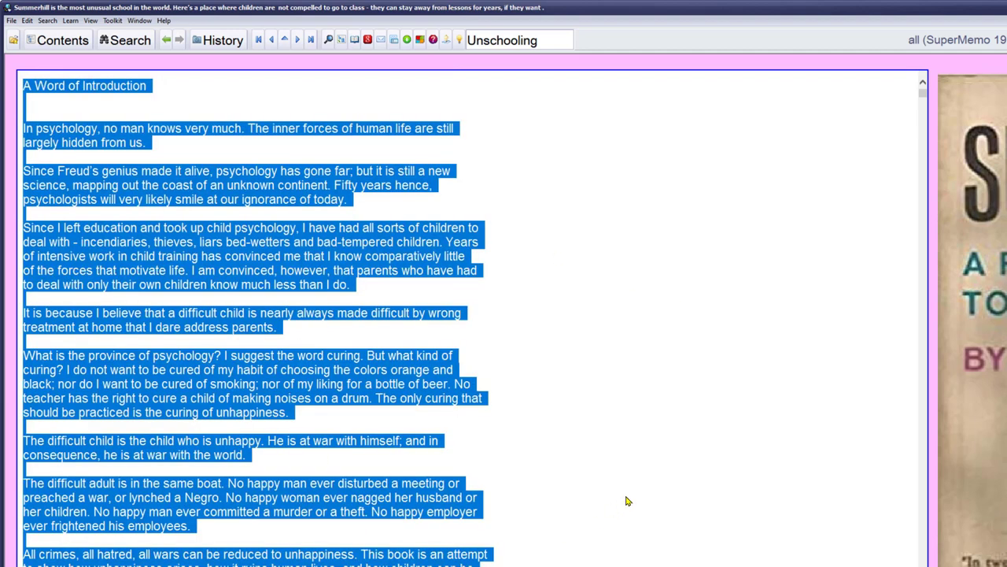
Delete all text preceding chapter ONE, 'SUMMERHILL SCHOOL'.
left_click(627, 500)
scroll(626, 498, "down", 8)
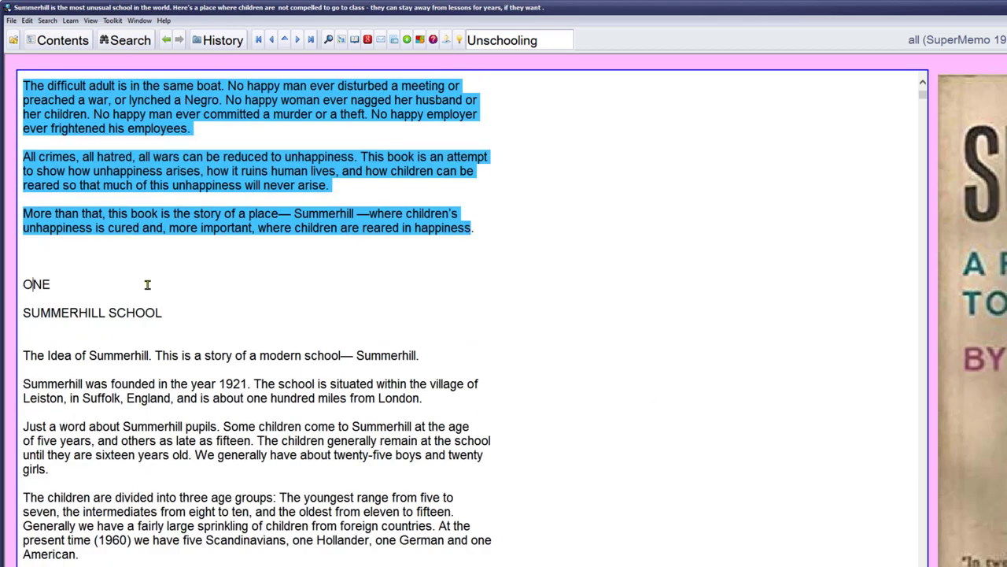
key("alt+Delete")
key("Return")
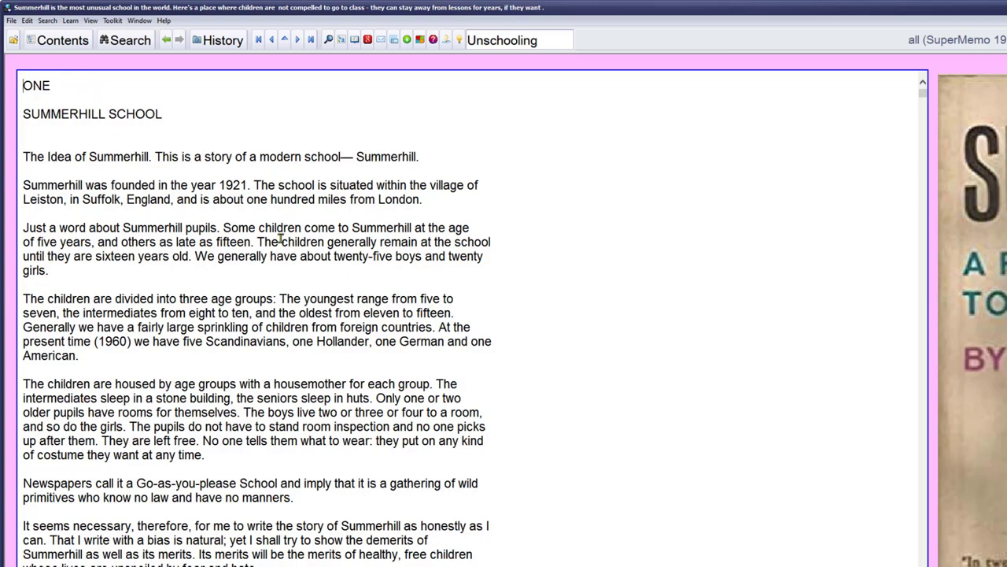
Insert a split divider at the start of the 'A Look at Summerhill' line.
scroll(261, 374, "down", 15)
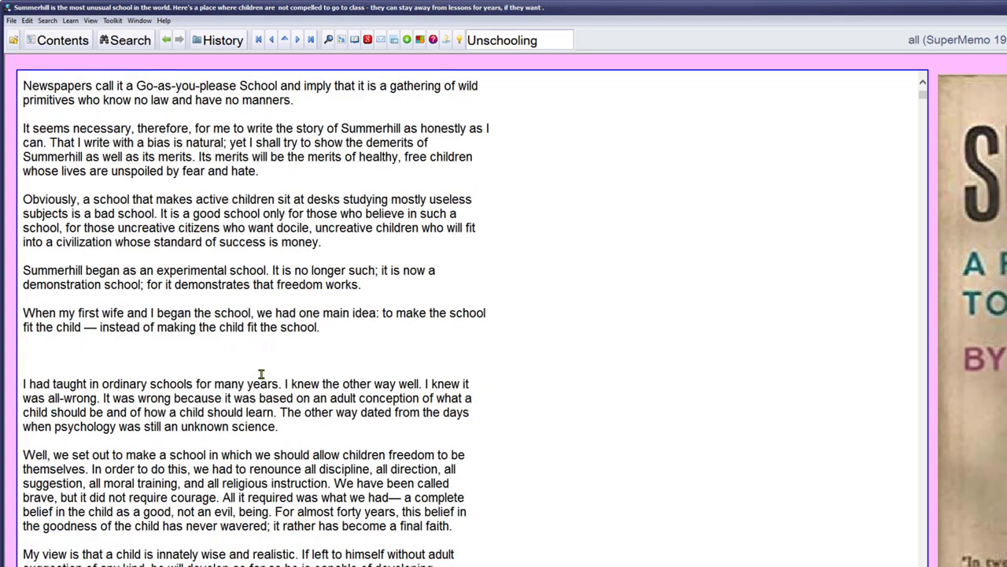
scroll(261, 374, "down", 20)
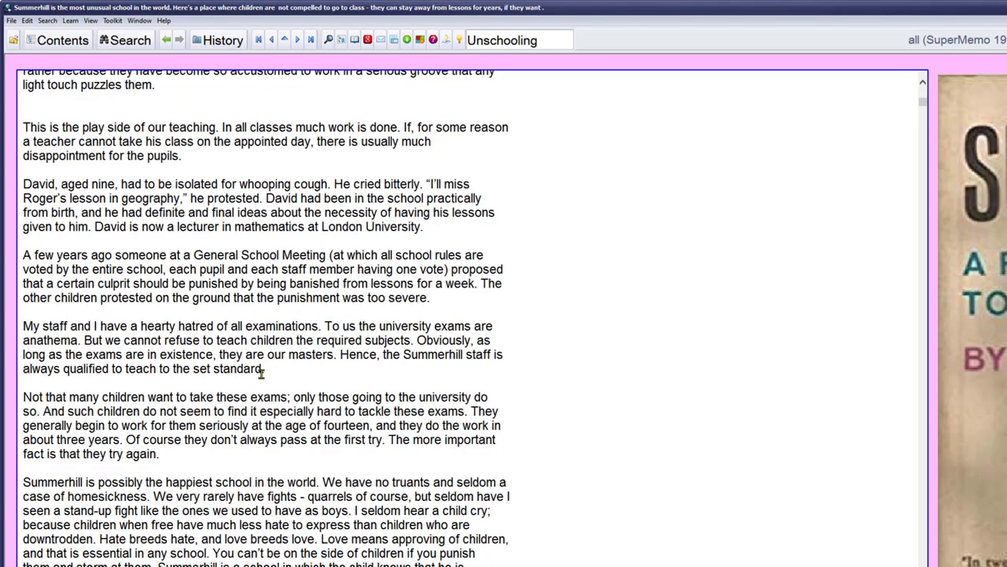
scroll(261, 374, "down", 20)
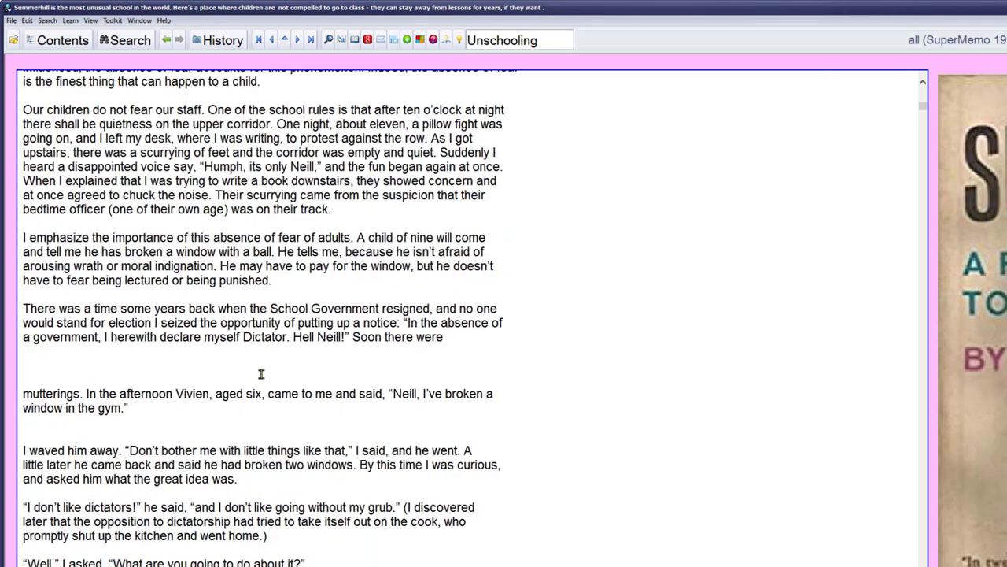
scroll(261, 374, "down", 6)
scroll(261, 374, "down", 18)
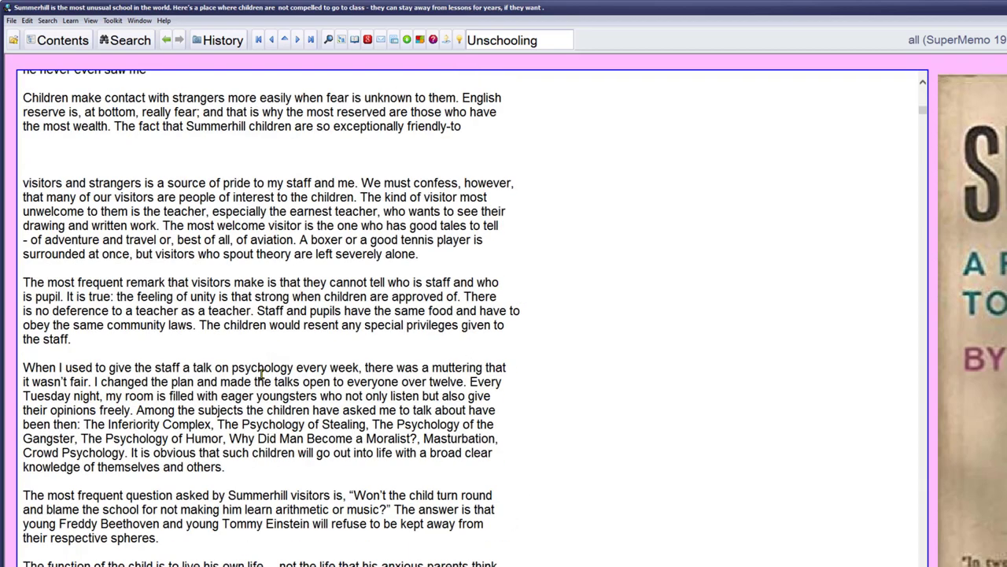
scroll(261, 374, "up", 15)
scroll(262, 373, "down", 6)
scroll(262, 373, "up", 15)
scroll(263, 367, "down", 2)
scroll(263, 367, "up", 4)
left_click(265, 319)
key("Home")
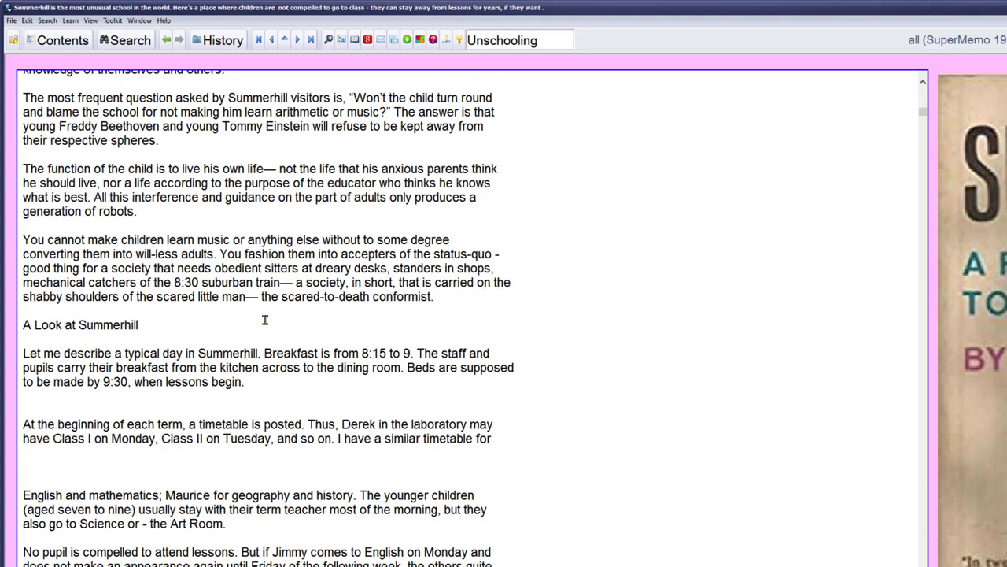
key("shift+alt+h")
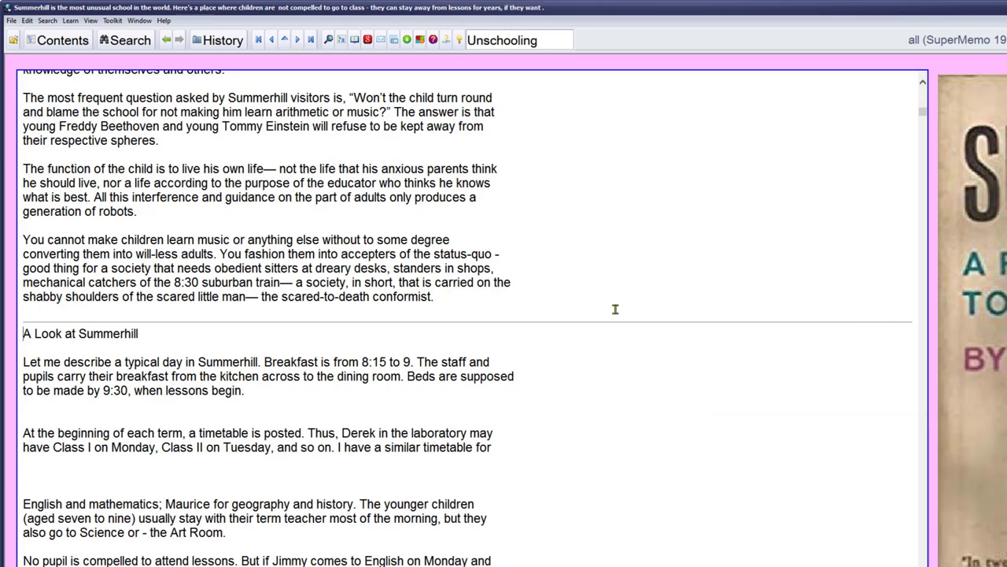
Read on past 'Summerhill Education vs. Standard Education' to 'What Happens to Summerhill Graduates'.
scroll(615, 309, "down", 10)
scroll(616, 308, "down", 9)
scroll(616, 309, "down", 7)
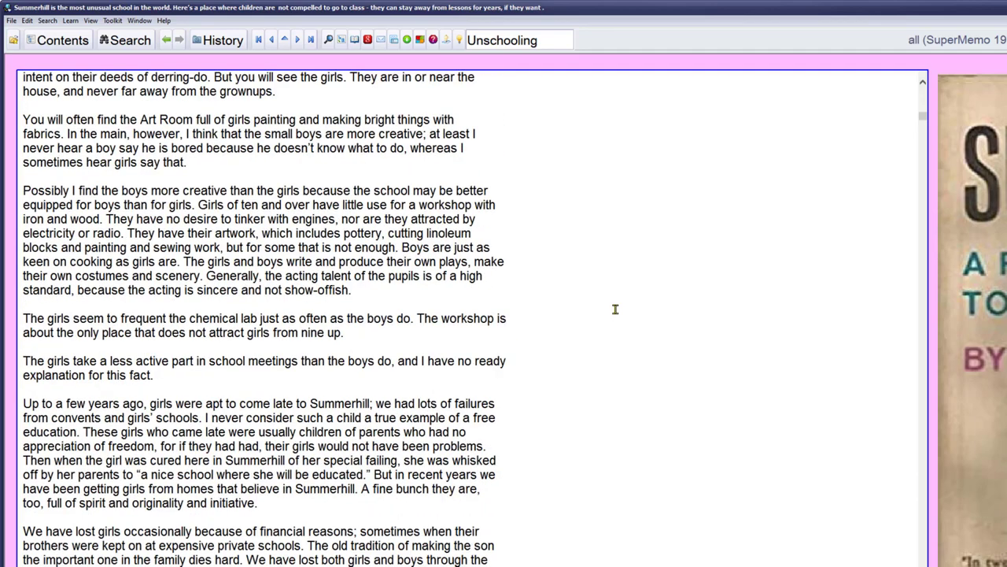
scroll(616, 309, "down", 15)
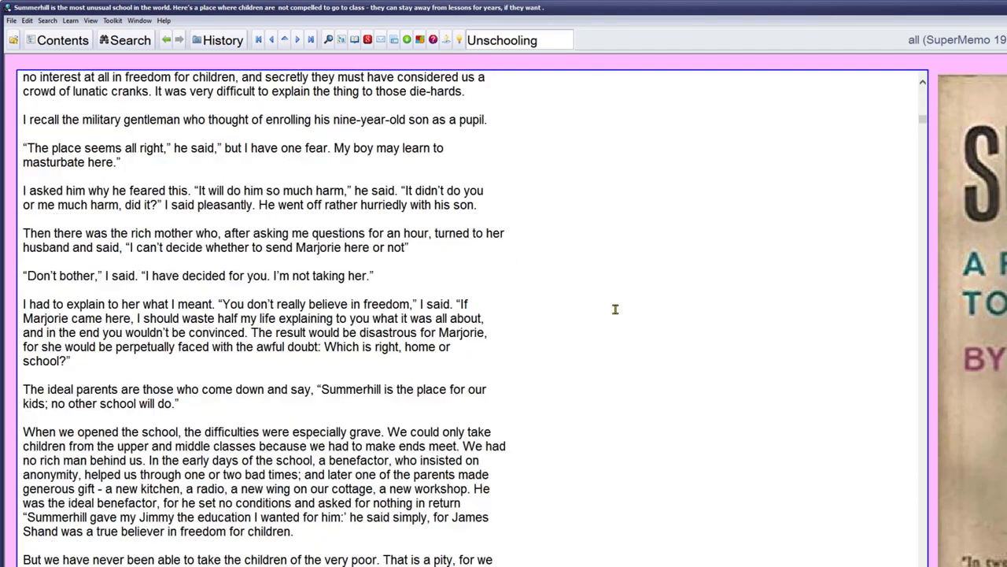
scroll(616, 309, "down", 7)
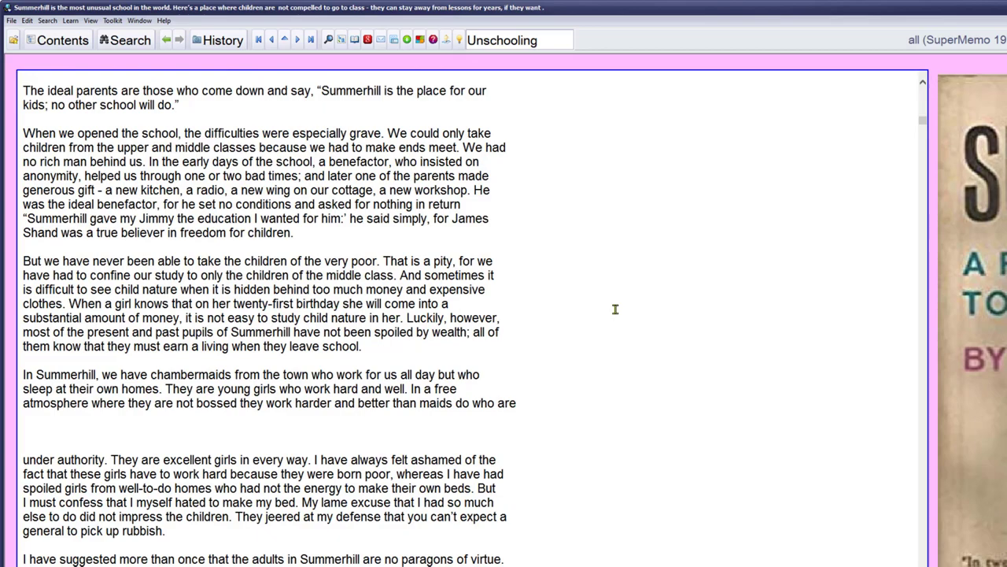
scroll(615, 309, "down", 18)
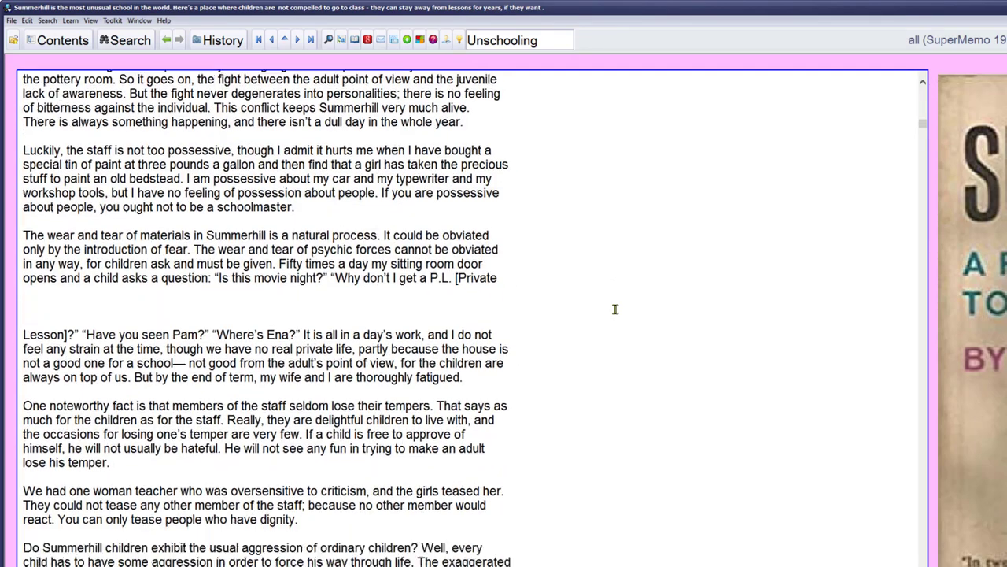
scroll(616, 308, "down", 11)
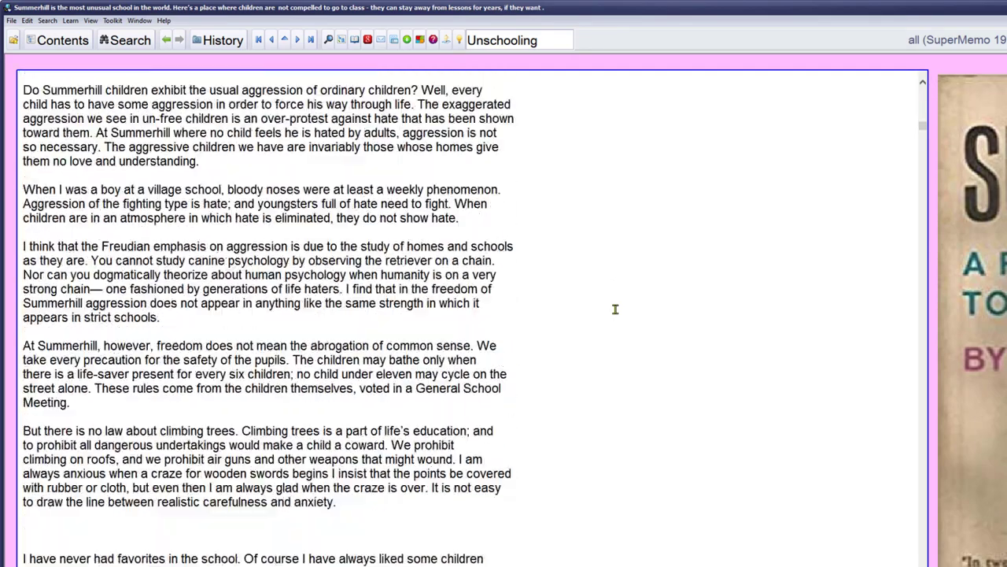
scroll(616, 308, "down", 20)
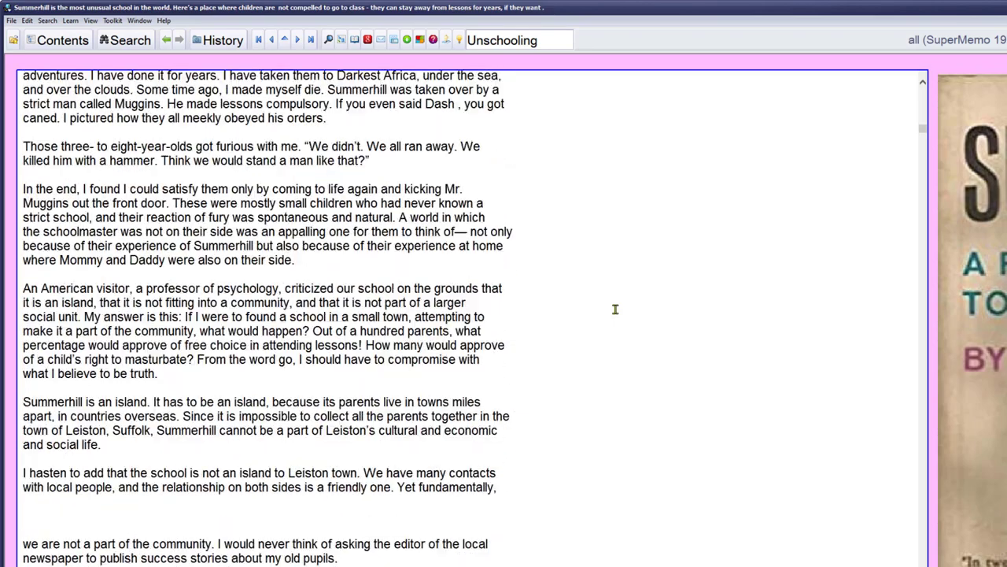
scroll(615, 309, "down", 5)
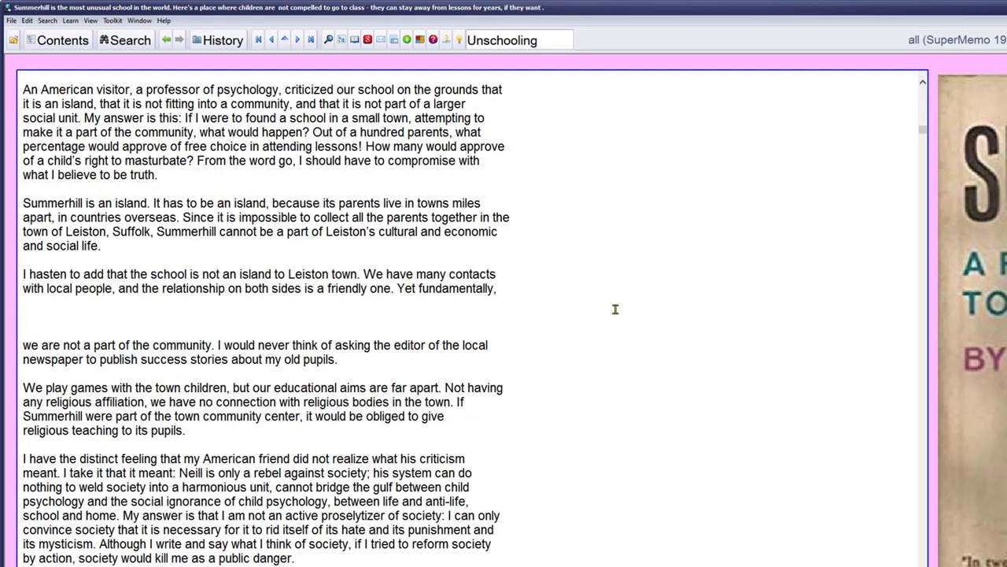
scroll(616, 309, "down", 3)
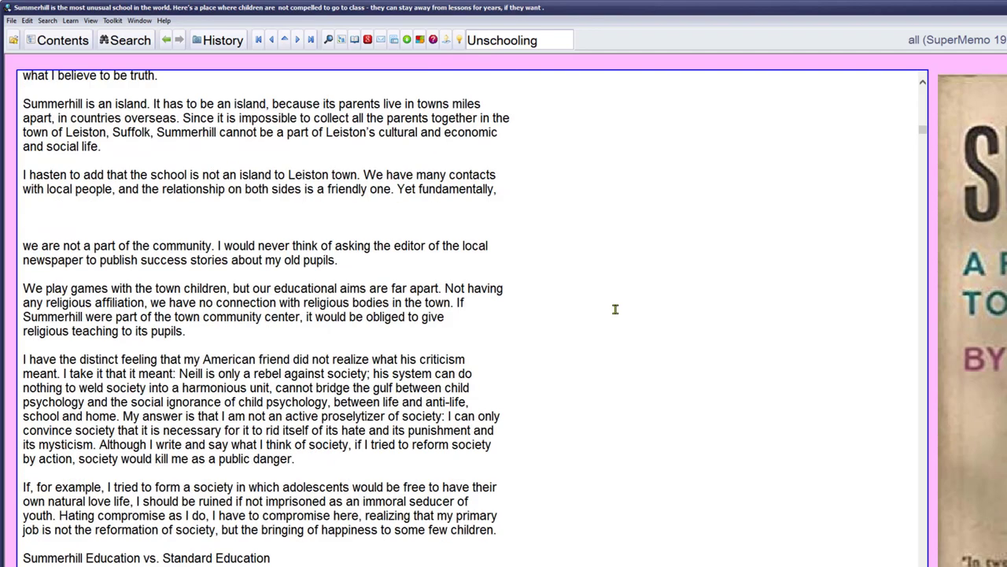
left_click(343, 552)
scroll(343, 552, "down", 20)
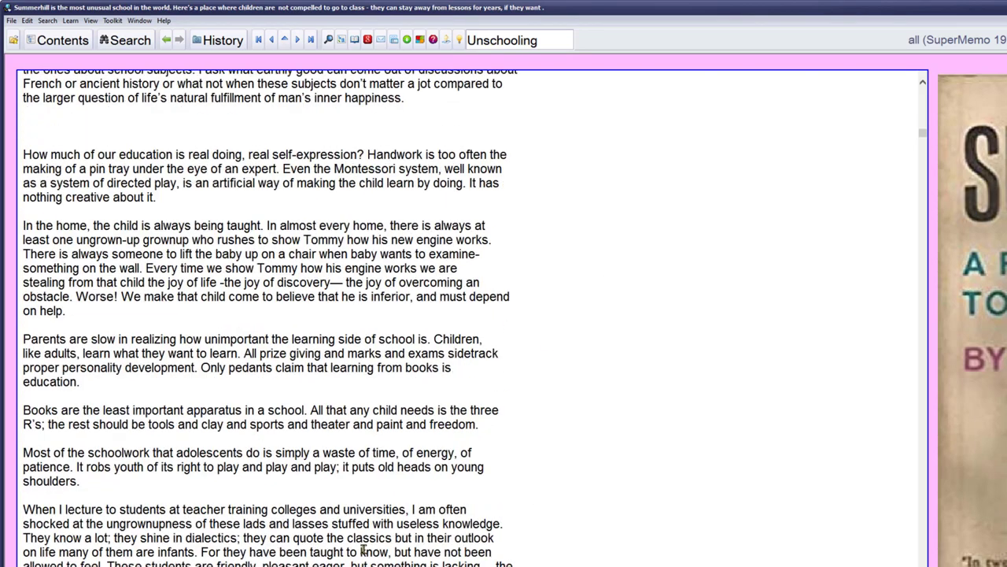
scroll(364, 548, "down", 20)
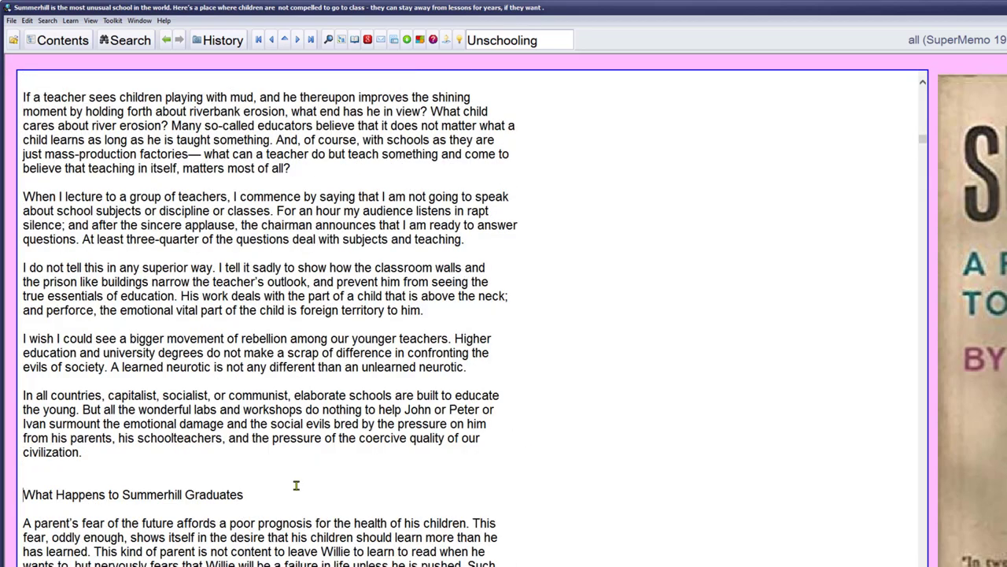
Place divider lines before the Graduates heading and before 'How does self-hate manifest itself?'.
left_click(296, 485)
key("ctrl+shift+Return")
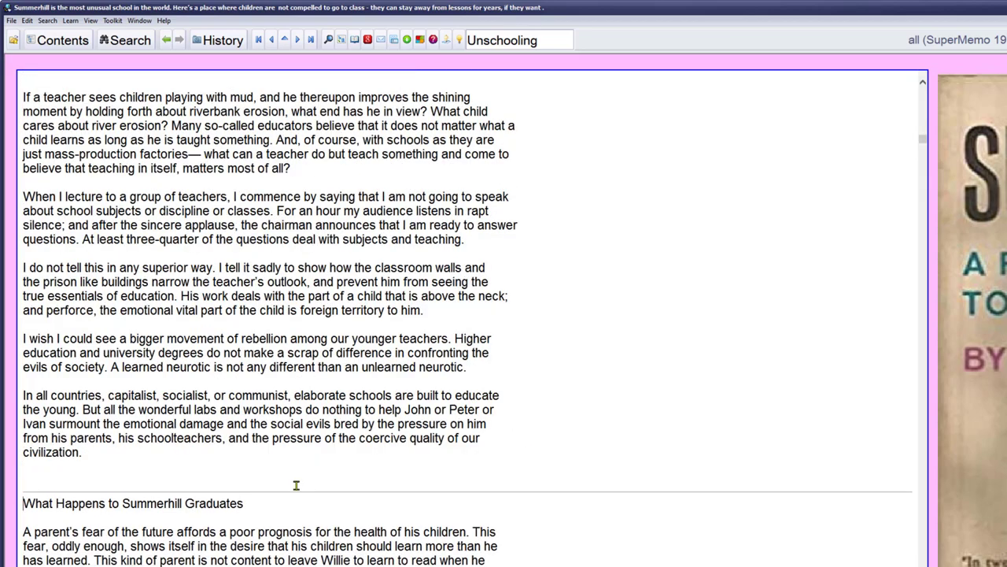
scroll(296, 485, "down", 20)
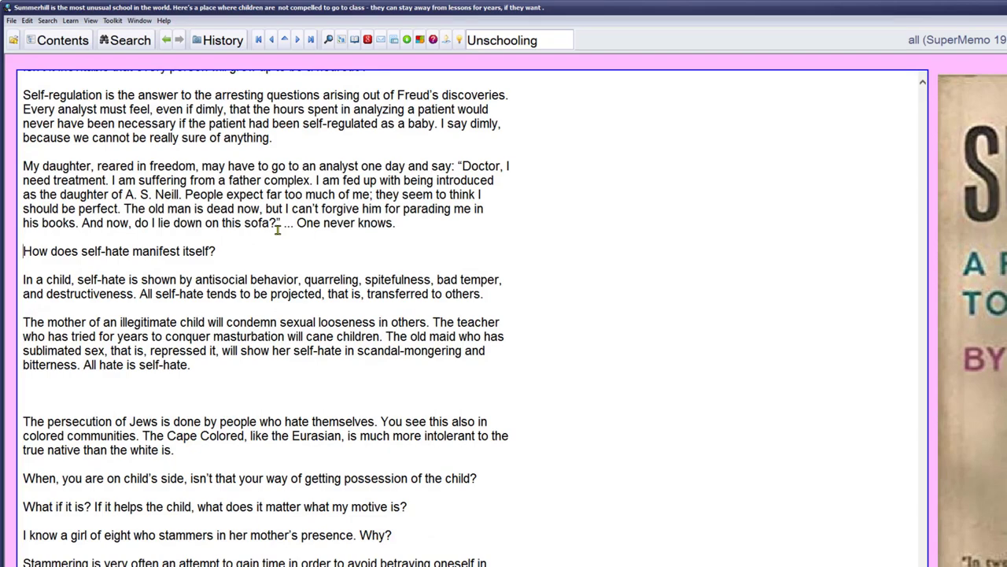
key("ctrl+shift+alt+h")
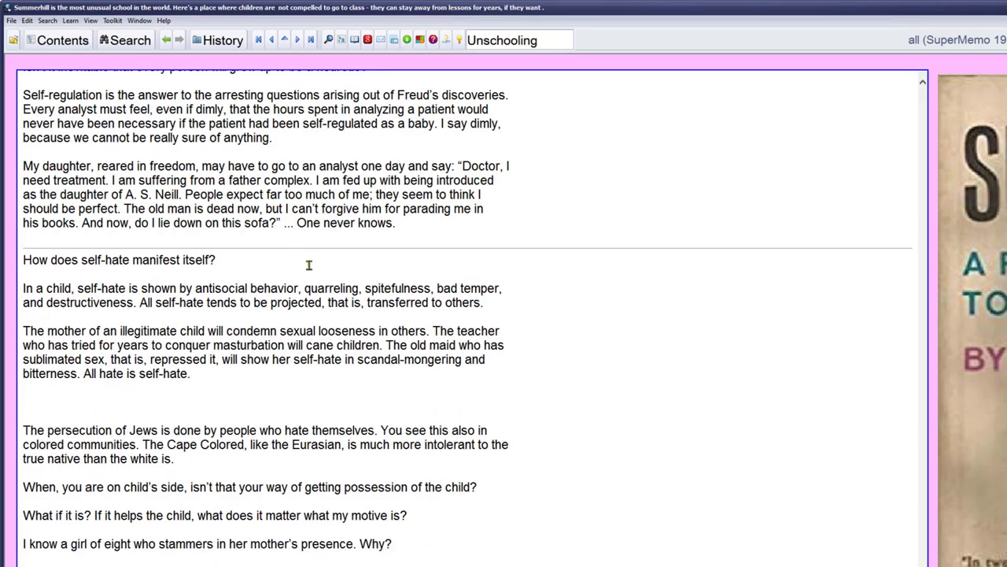
scroll(309, 265, "down", 15)
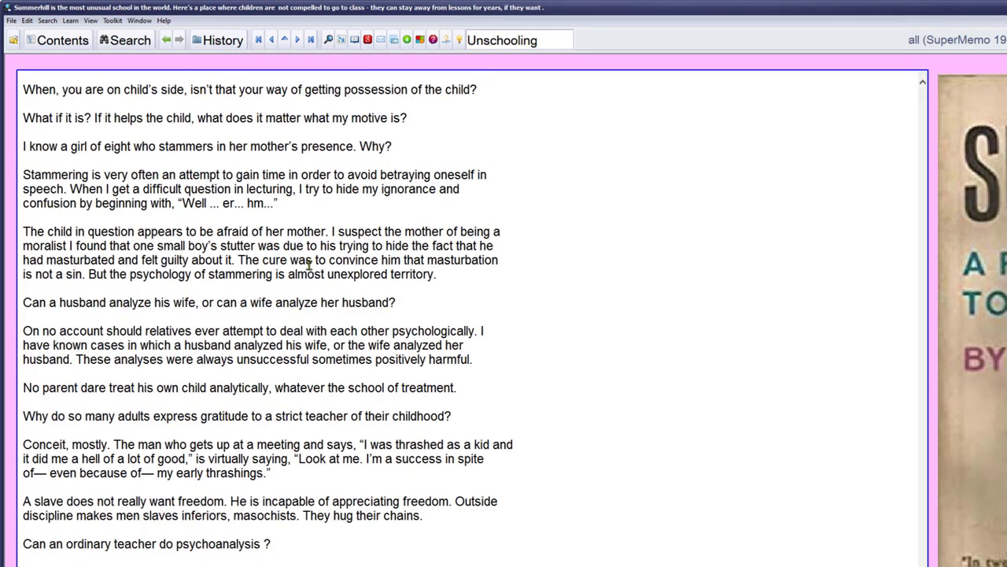
scroll(308, 265, "down", 1)
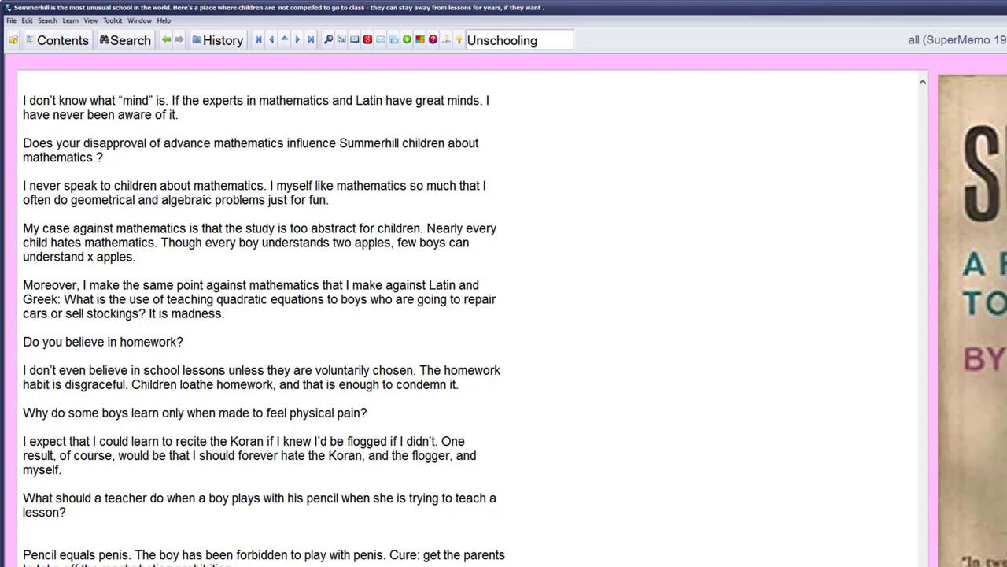
Run 'Split the article' from the Commander via 'sp', accepting the markers and removing the original contents.
key("ctrl+Return")
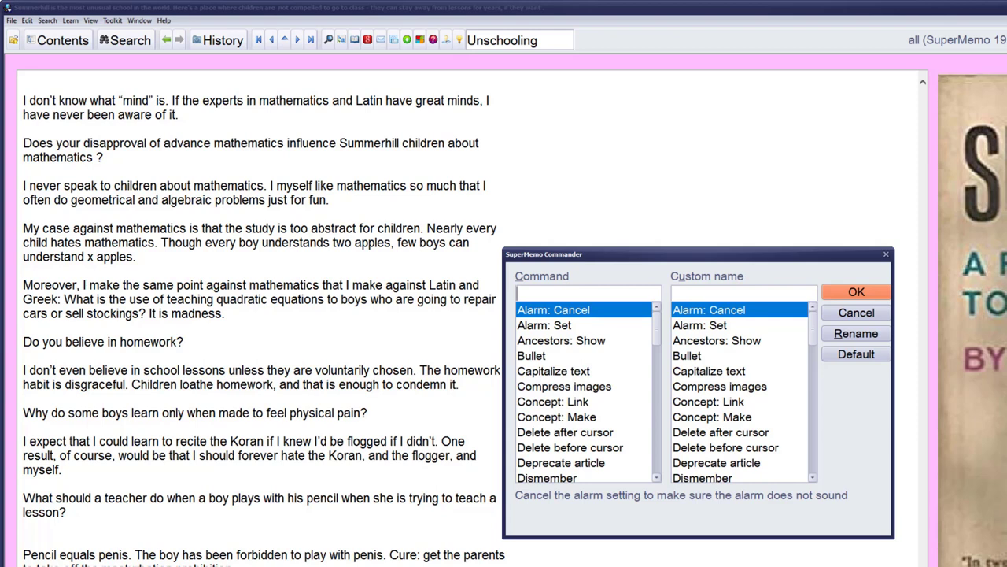
type("sp")
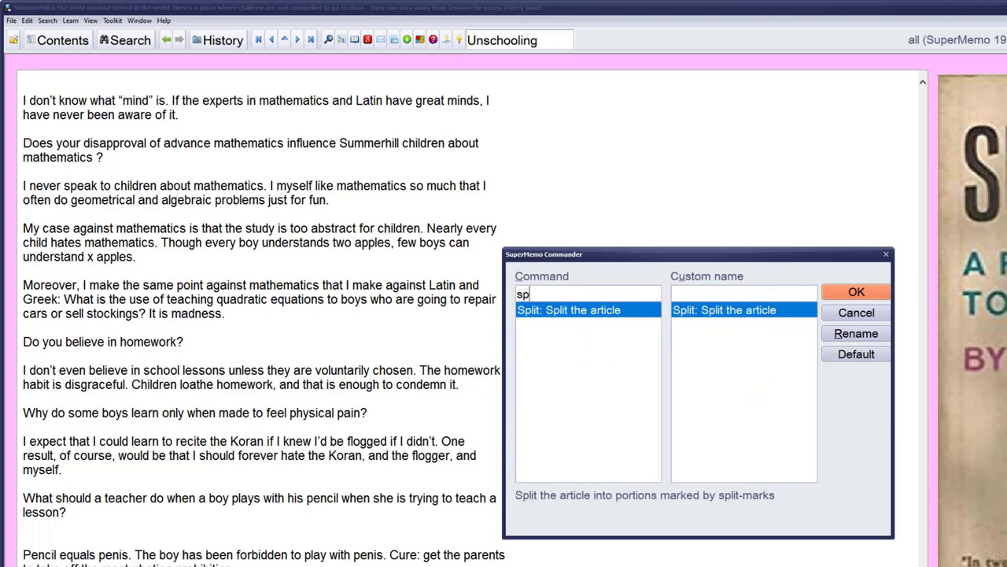
key("Return")
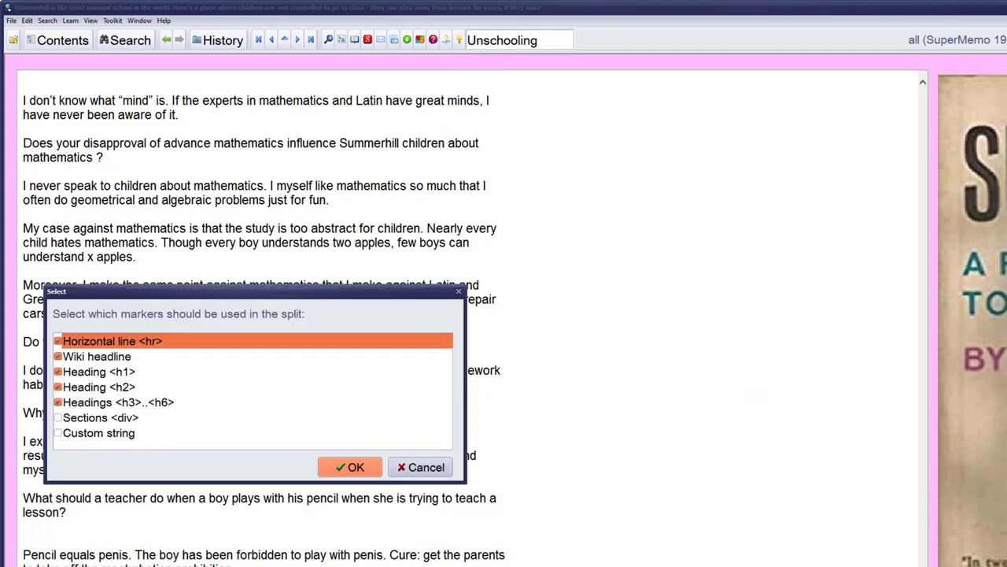
key("Return")
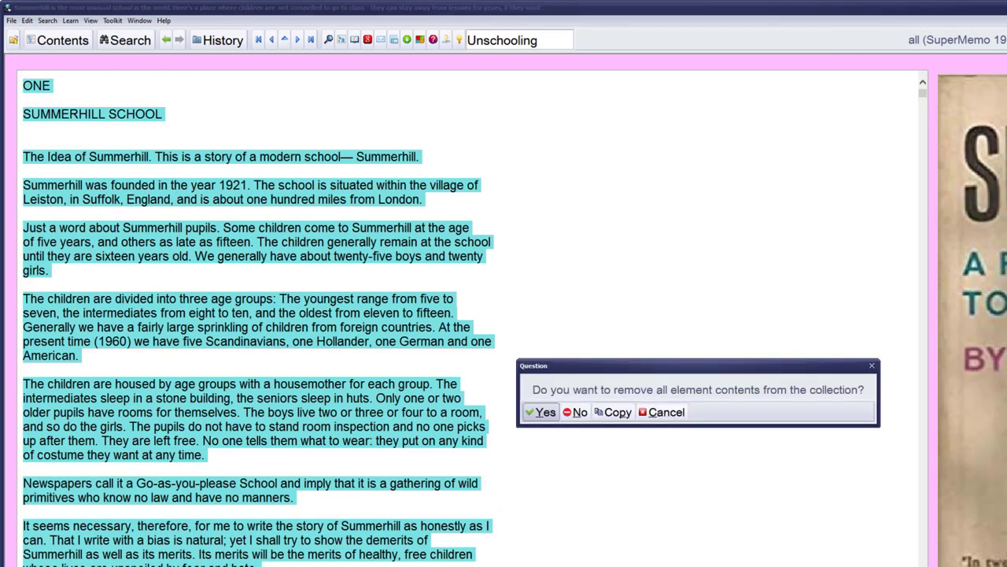
key("Return")
key("Return")
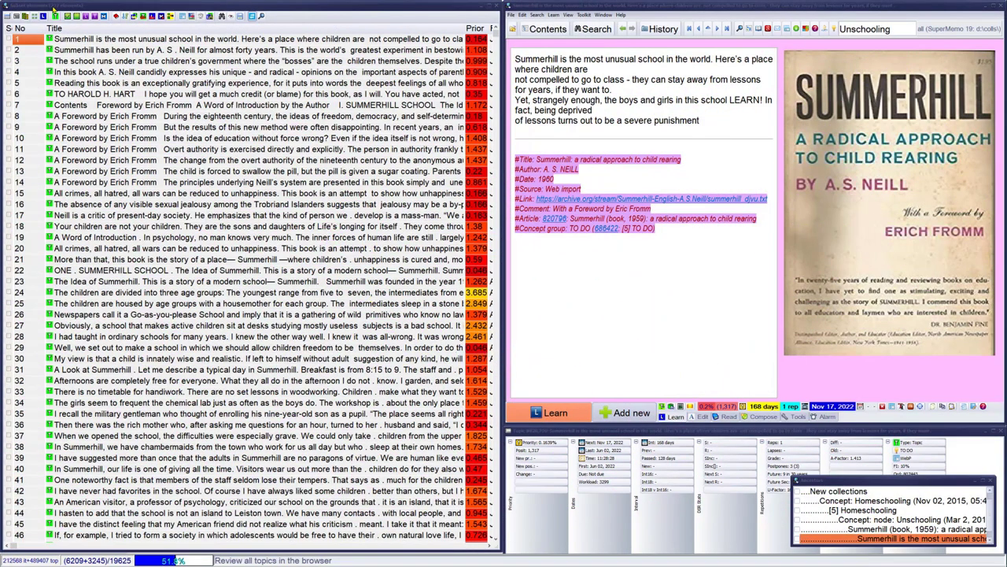
Delete the duplicate 'All crimes, all hatred' fragment from the browser.
left_click(167, 227)
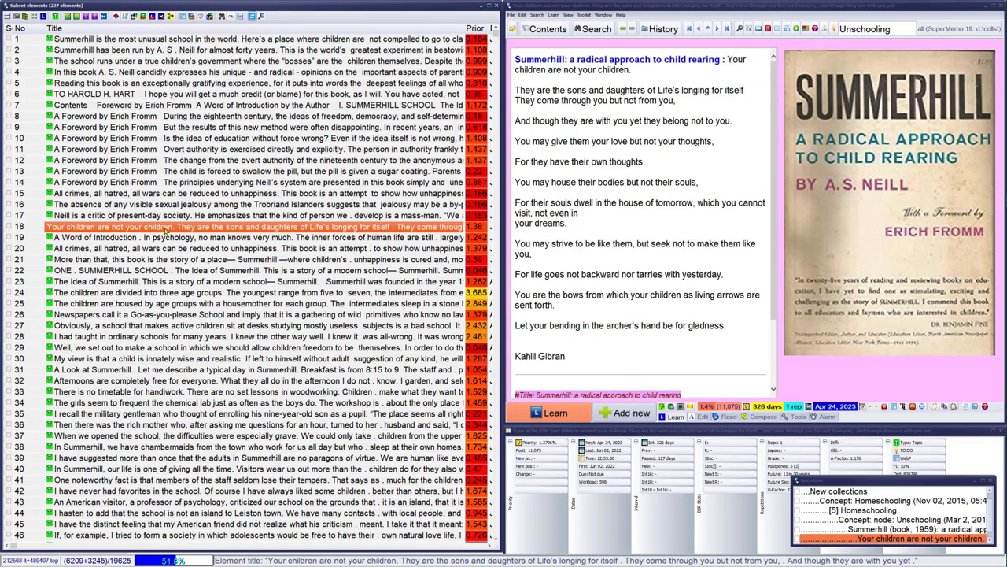
key("Down")
key("Down")
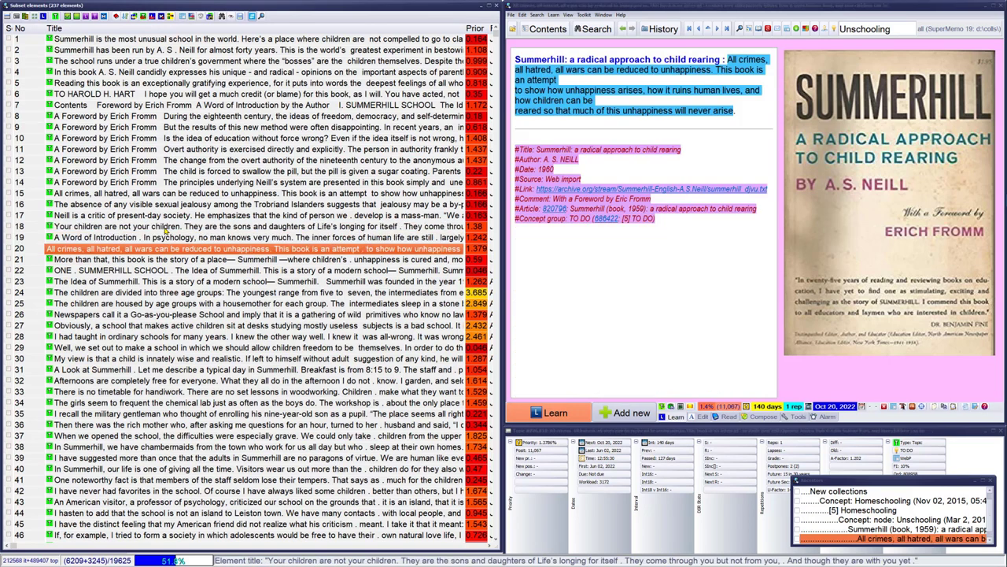
key("Down")
key("Up")
key("ctrl+shift+Return")
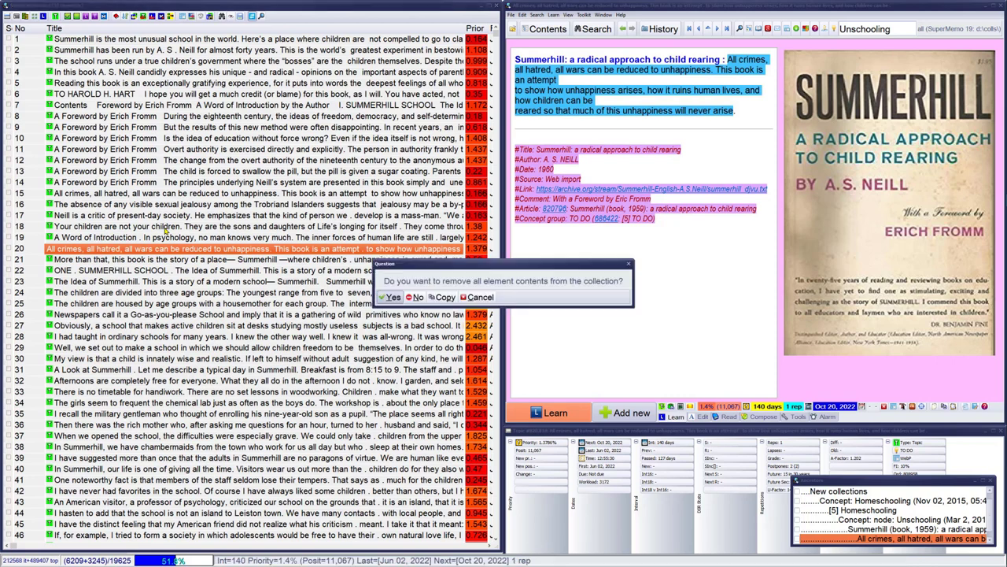
key("Return")
key("Return")
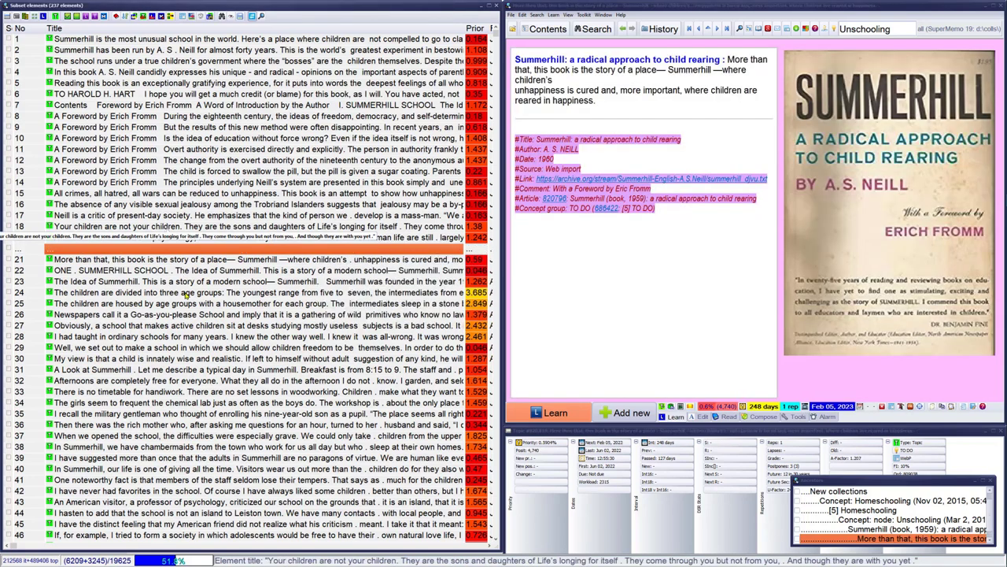
Remove the hard line breaks in the 'I had taught in ordinary schools' fragment.
left_click(201, 338)
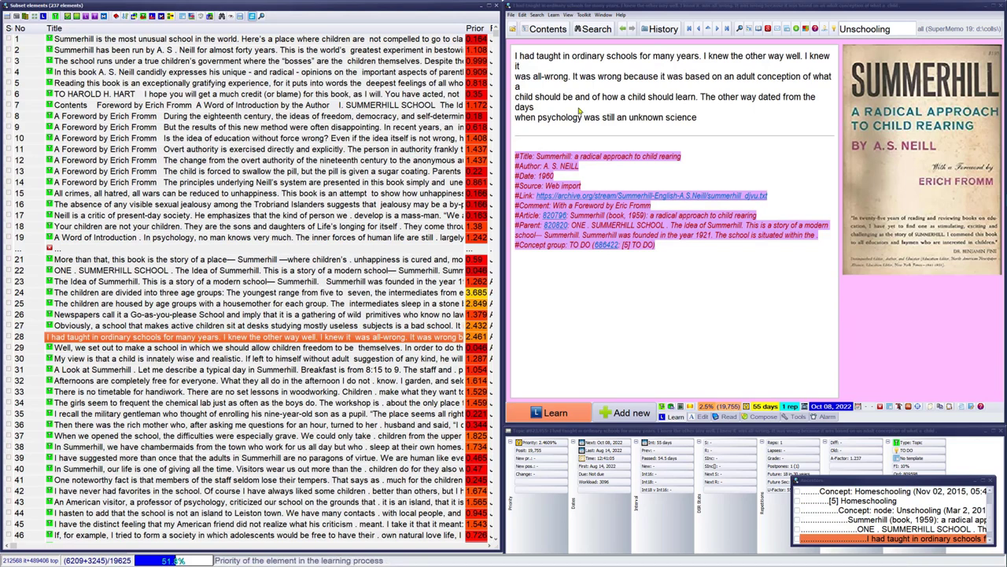
left_click(567, 69)
key("Escape")
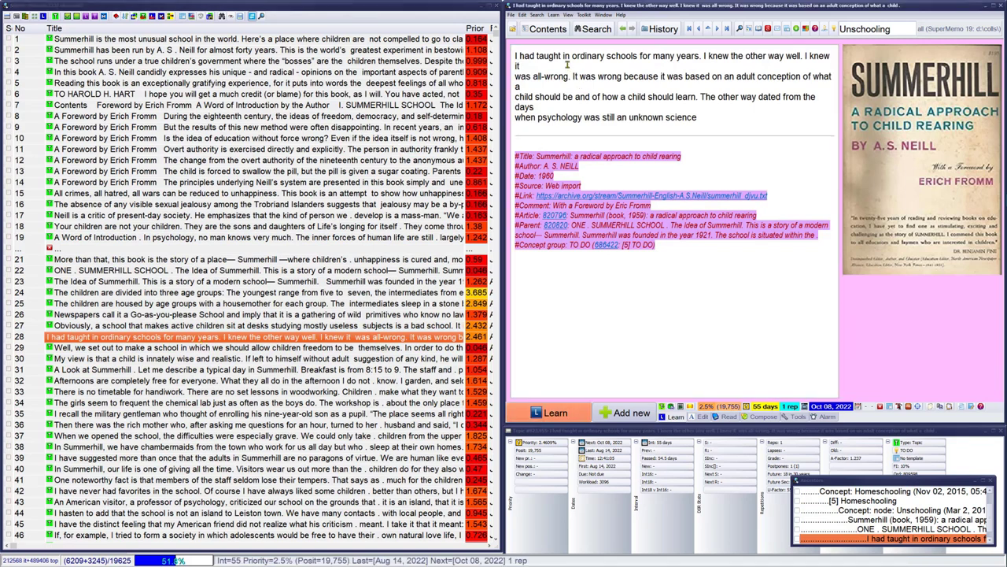
key("Return")
key("Delete")
key("End")
key("Delete")
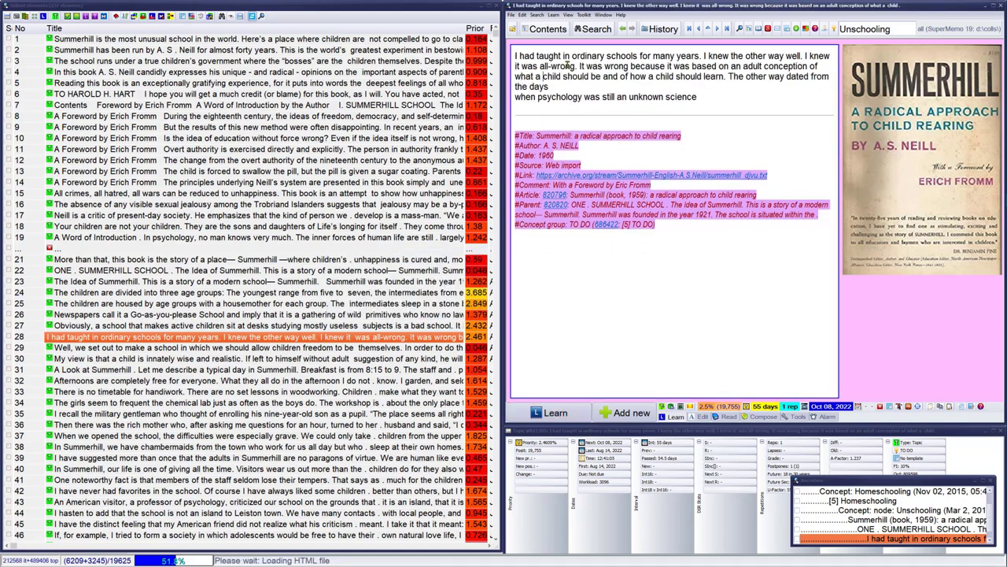
key("Down")
key("End")
key("Delete")
key("Escape")
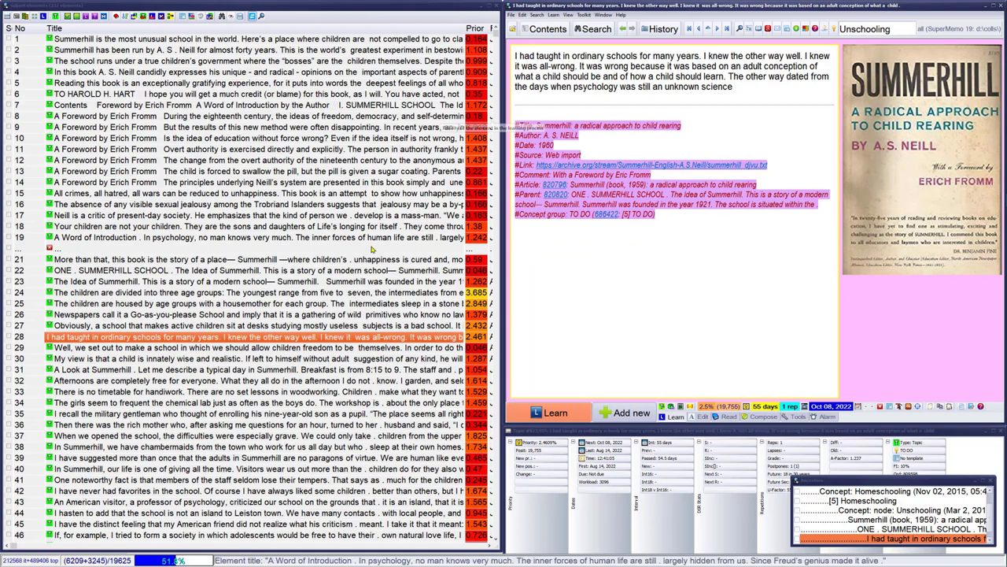
Browse the A Look at Summerhill, rich mother, never had favorites and children's government fragments.
left_click(315, 369)
left_click(293, 424)
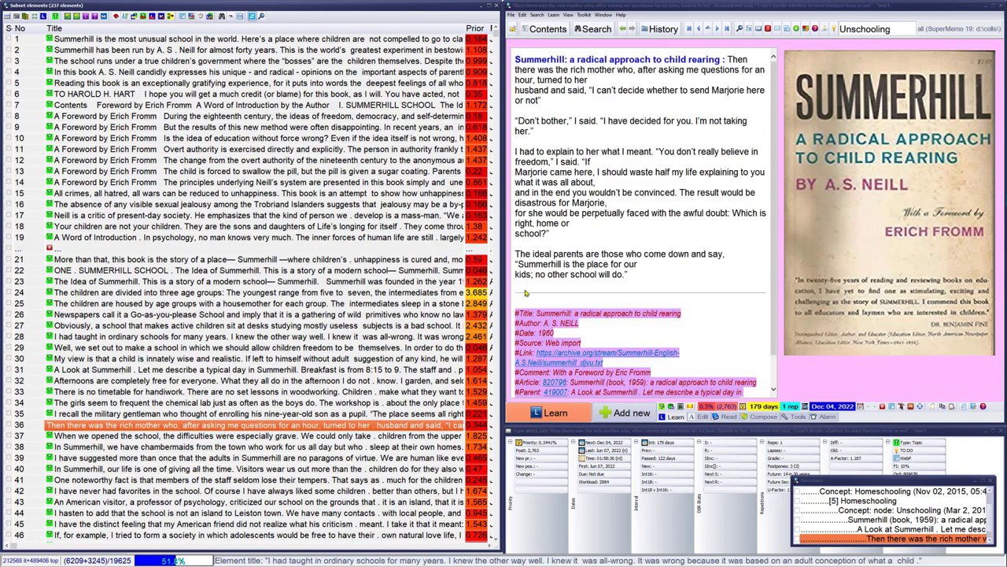
left_click(296, 491)
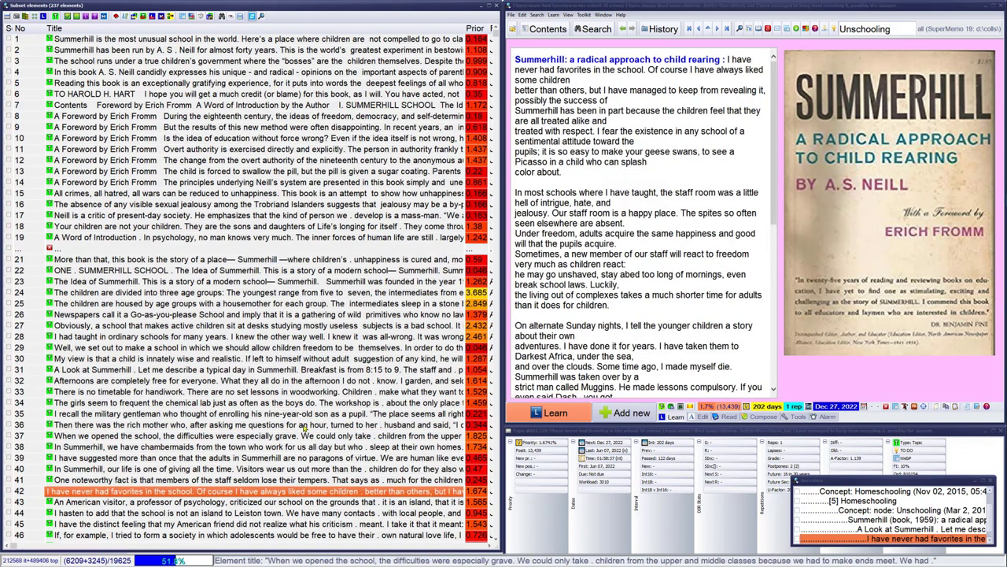
left_click(110, 63)
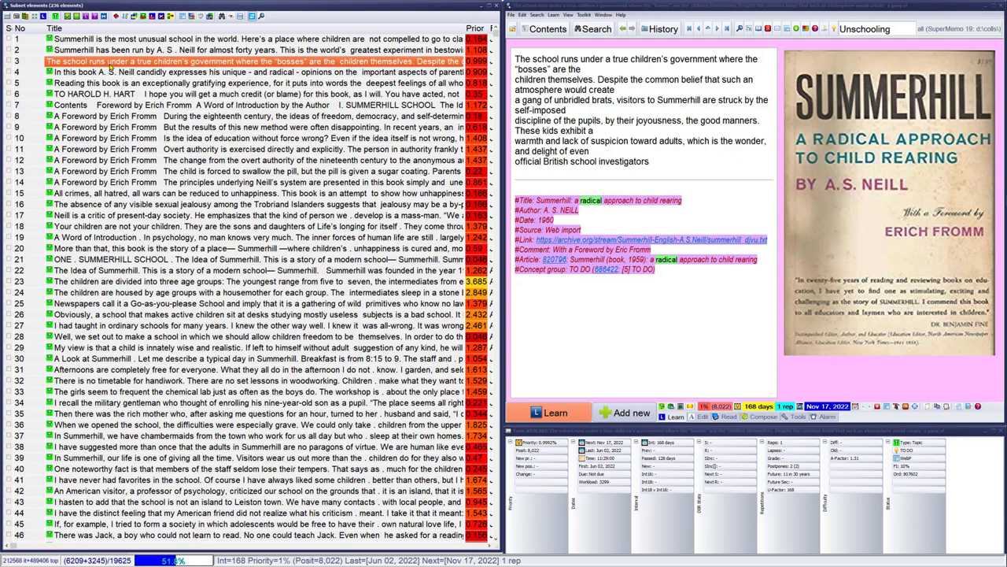
Search all elements for 'democra' and review the results, starting with 'A Foreword by Erich Fromm'.
key("ctrl+f")
type("democra")
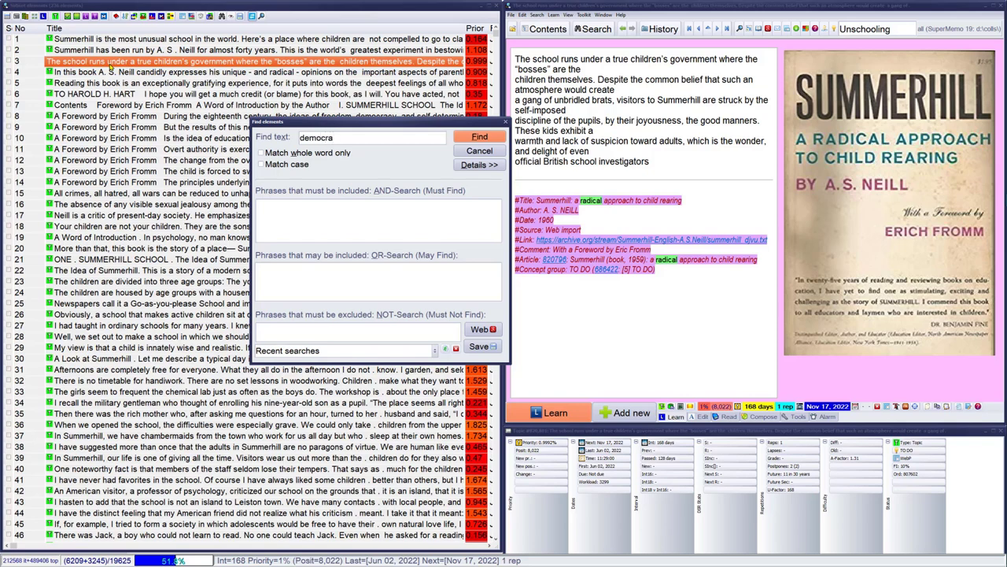
key("Return")
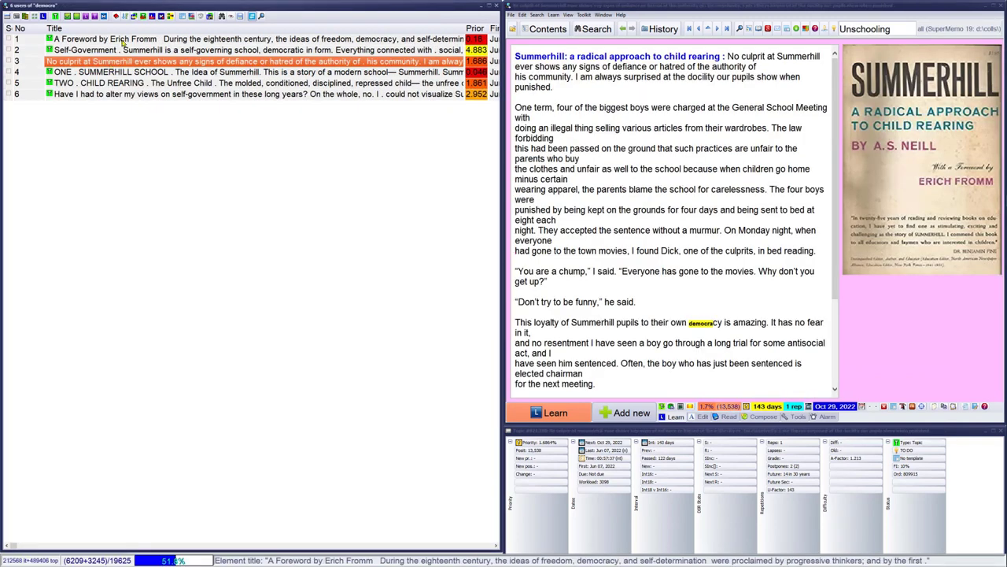
left_click(124, 41)
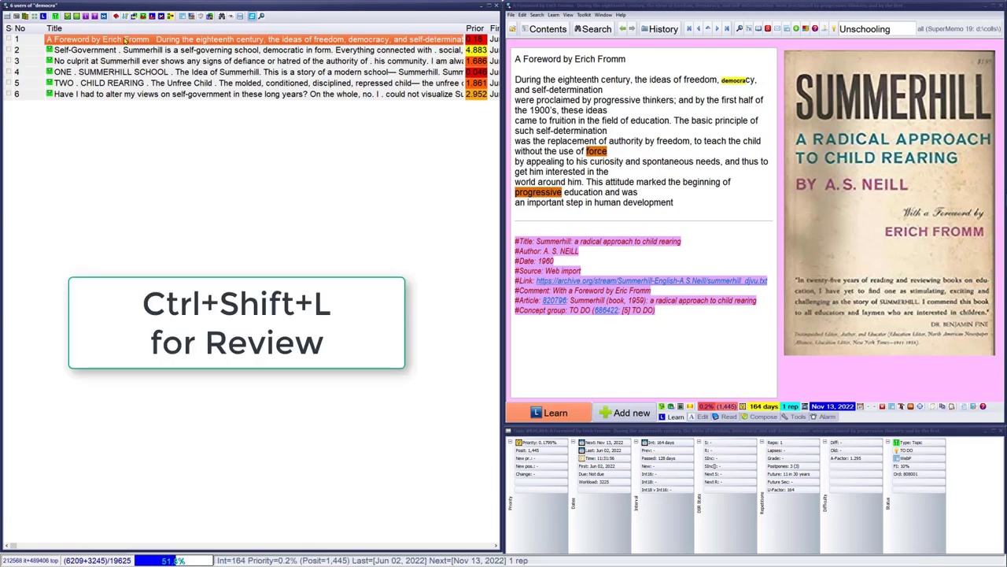
key("ctrl+shift+l")
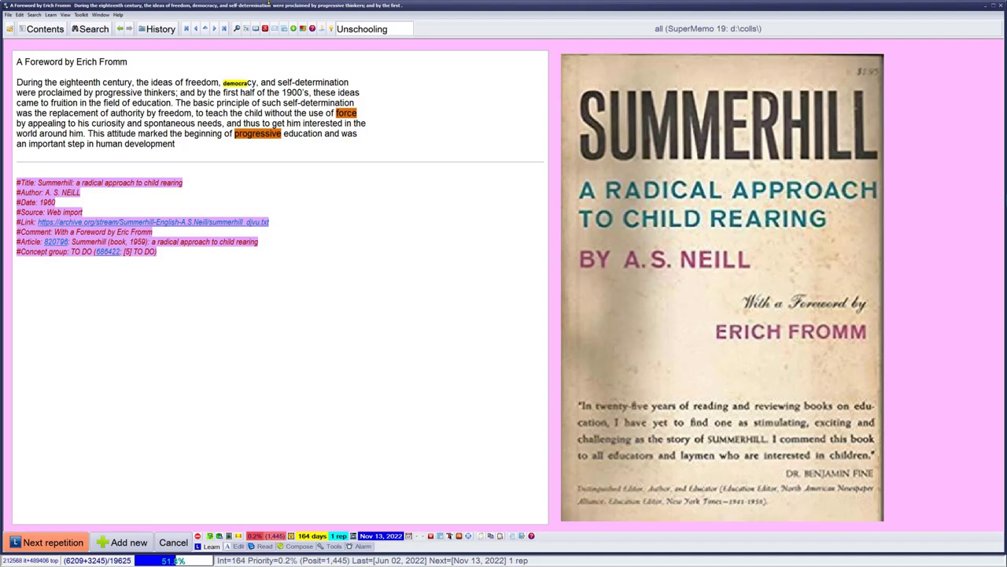
Reschedule the Foreword fragment to a 3-day interval and advance to the next result.
key("ctrl+shift+r")
type("3")
key("Return")
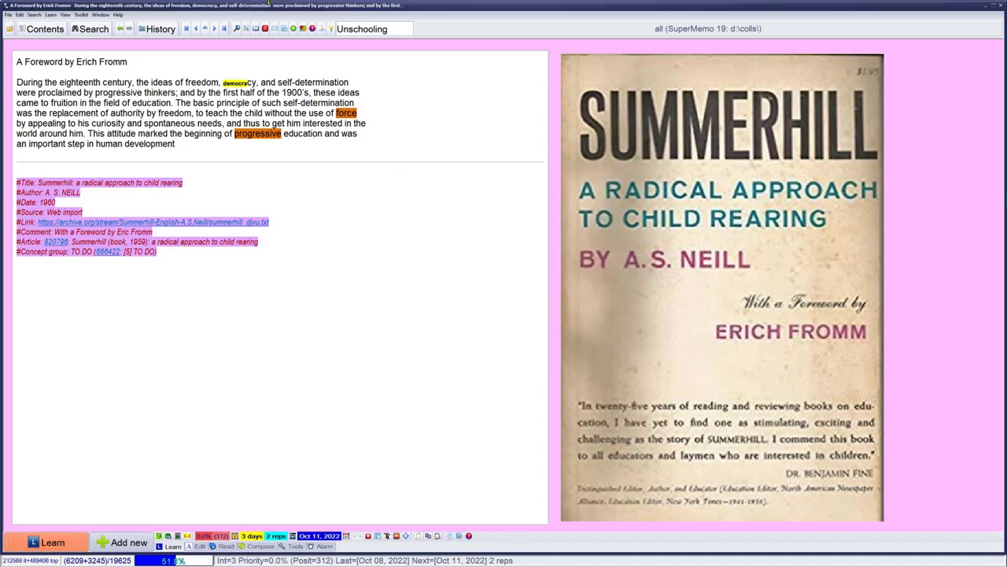
key("Return")
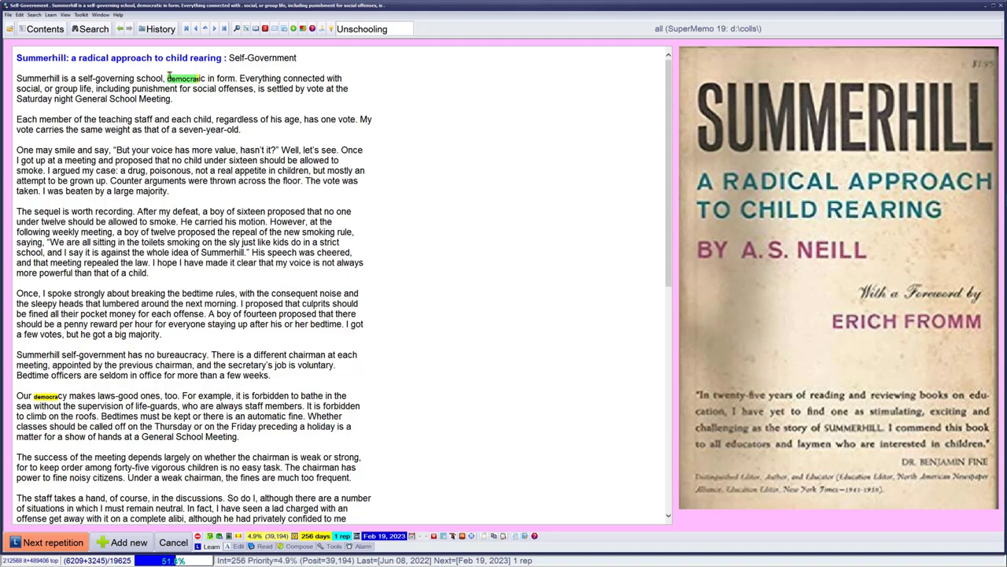
Extract the 'Summerhill is a self-governing school' paragraph of Self-Government as a new element.
left_click(164, 75)
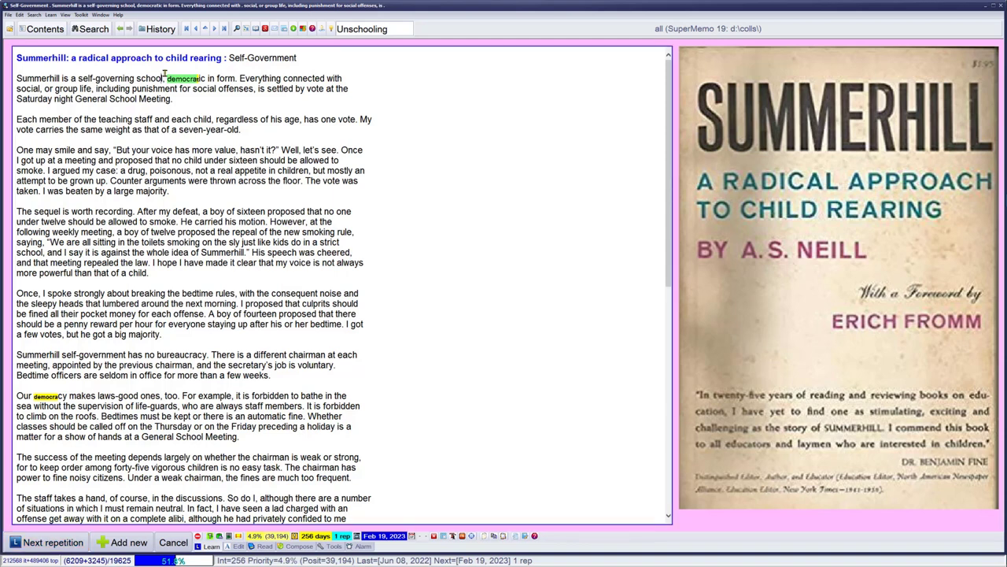
key("shift+Down")
key("shift+Down")
key("shift+Down")
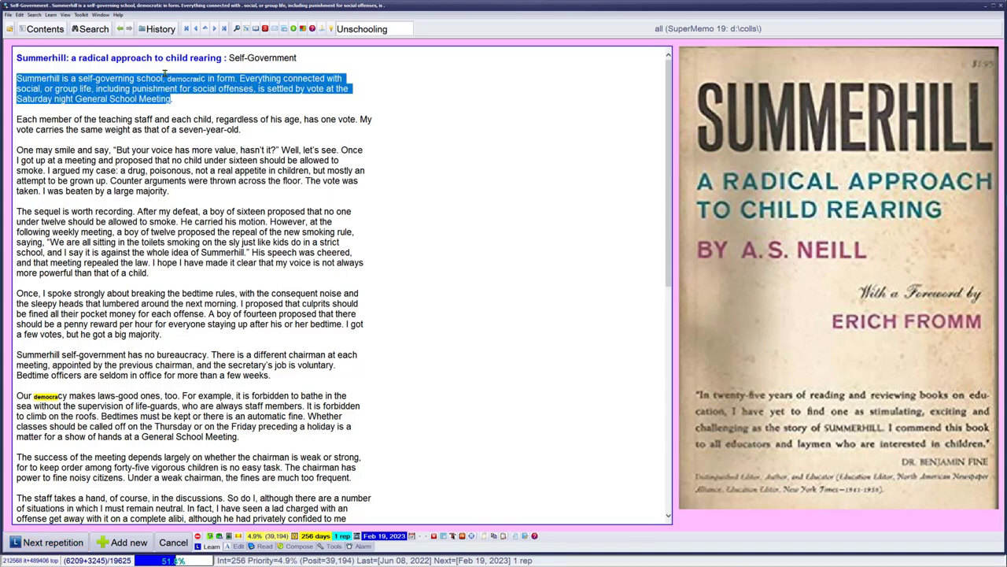
key("alt+x")
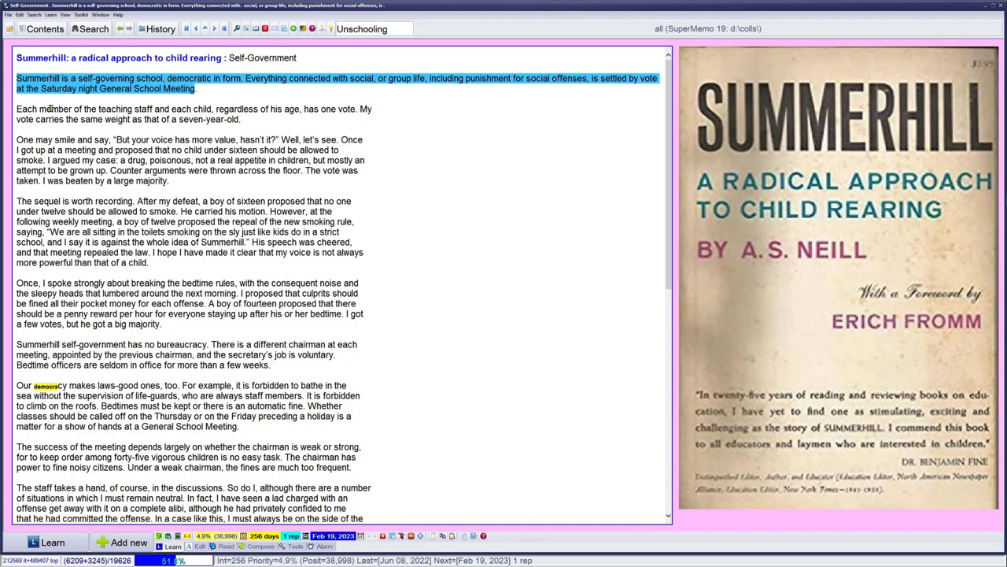
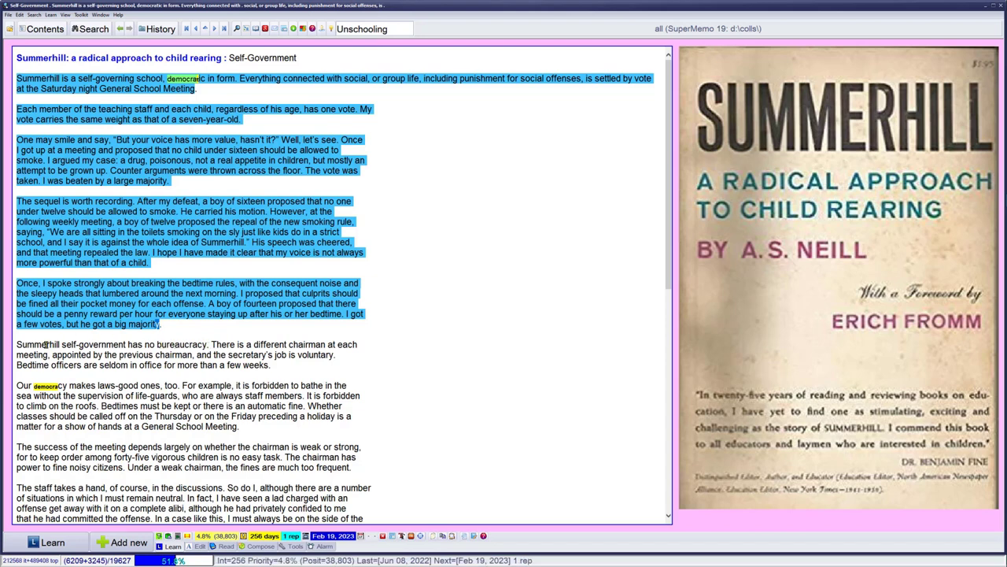
Extract the self-government paragraph into a new element and mark the remaining article text done.
key("shift+Down")
key("shift+Down")
key("shift+Down")
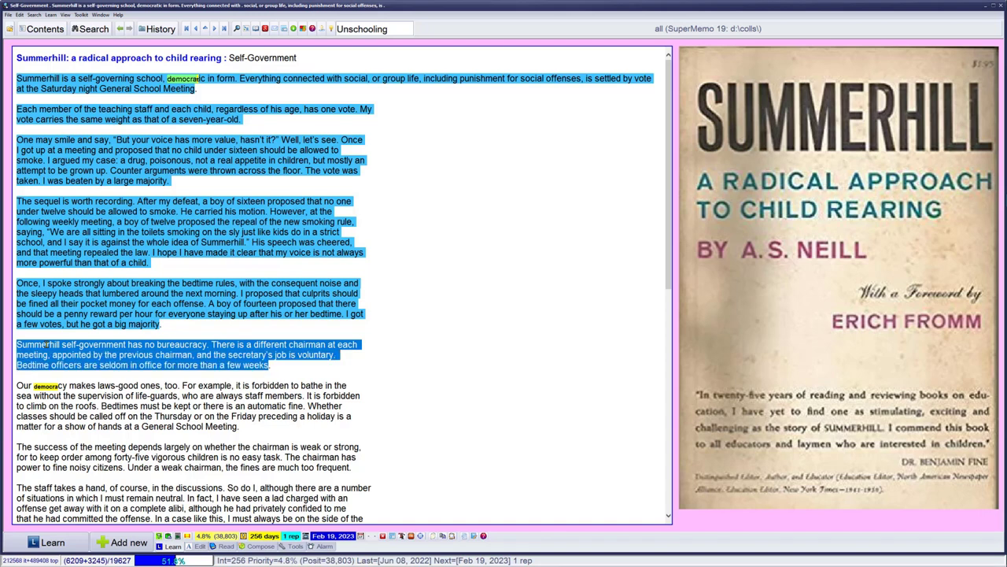
key("alt+x")
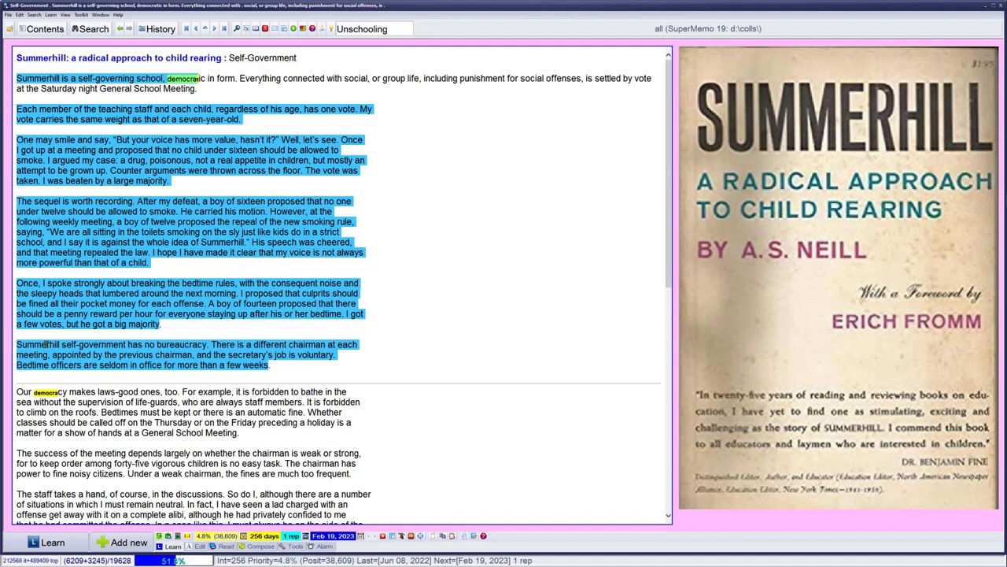
key("ctrl+shift+End")
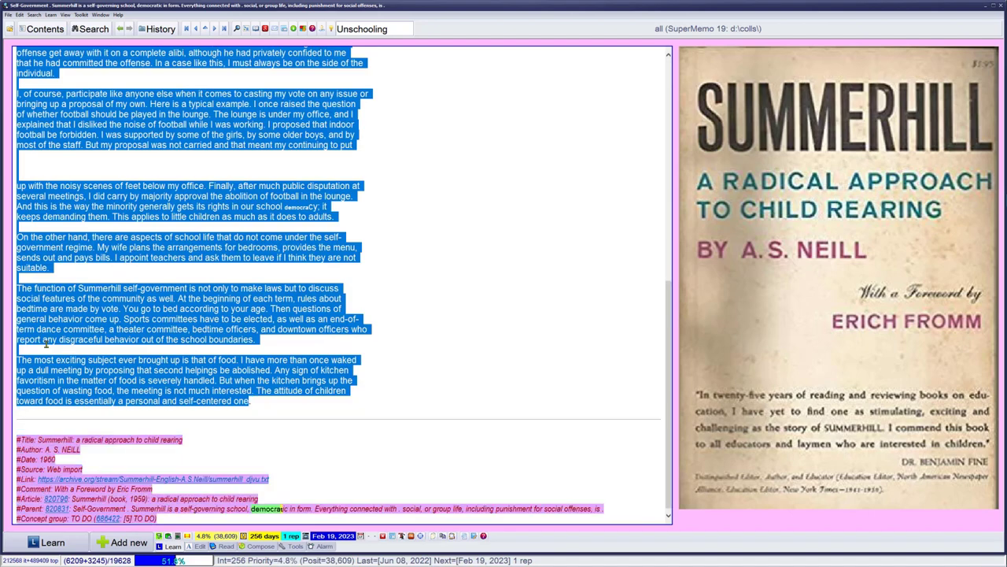
key("ctrl+d")
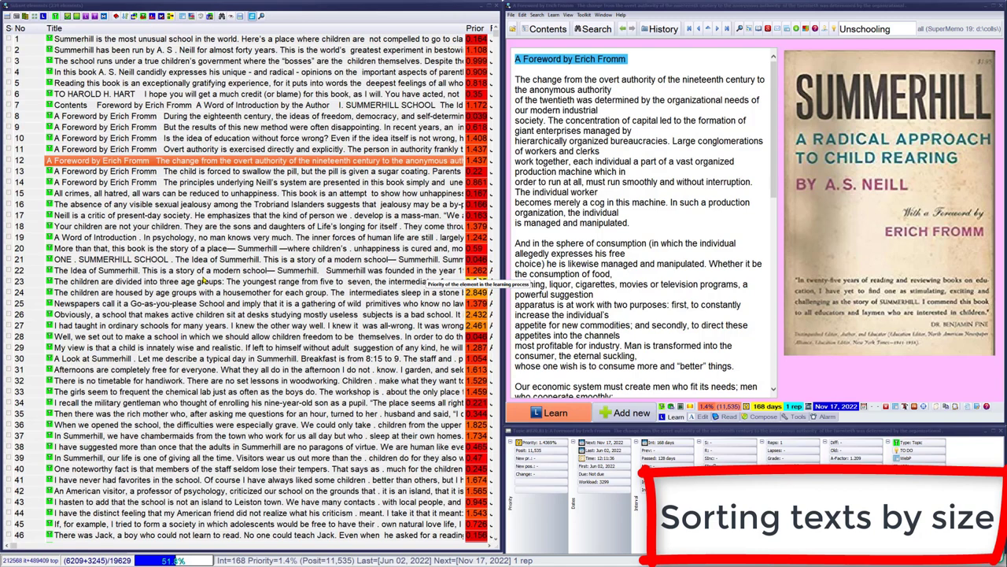
Sort the Summerhill element list by text size.
right_click(5, 22)
mouse_move(28, 92)
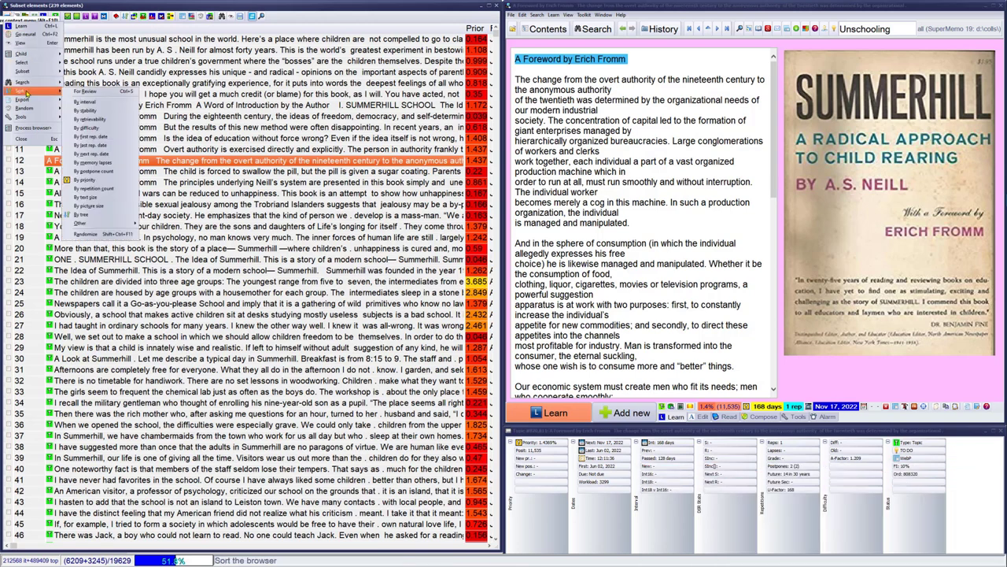
left_click(90, 197)
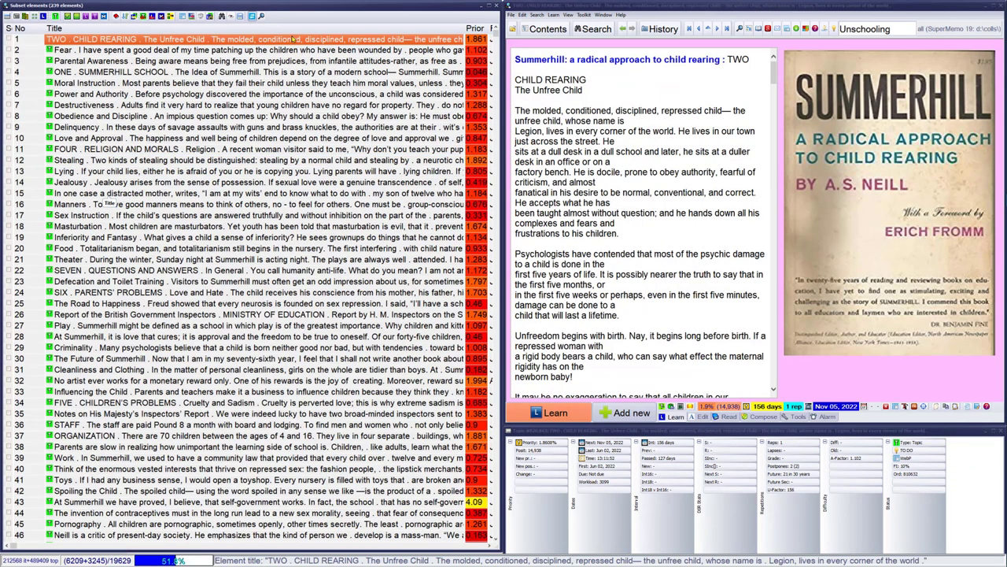
Open the top chapter, TWO CHILD REARING, and look it up in the Text Registry.
key("Escape")
left_click(379, 206)
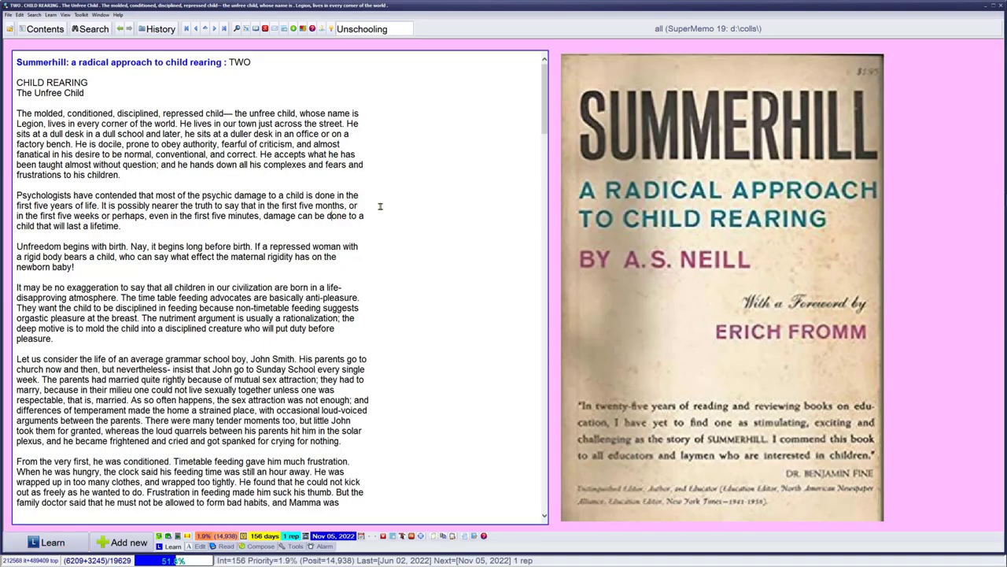
key("ctrl+shift+k")
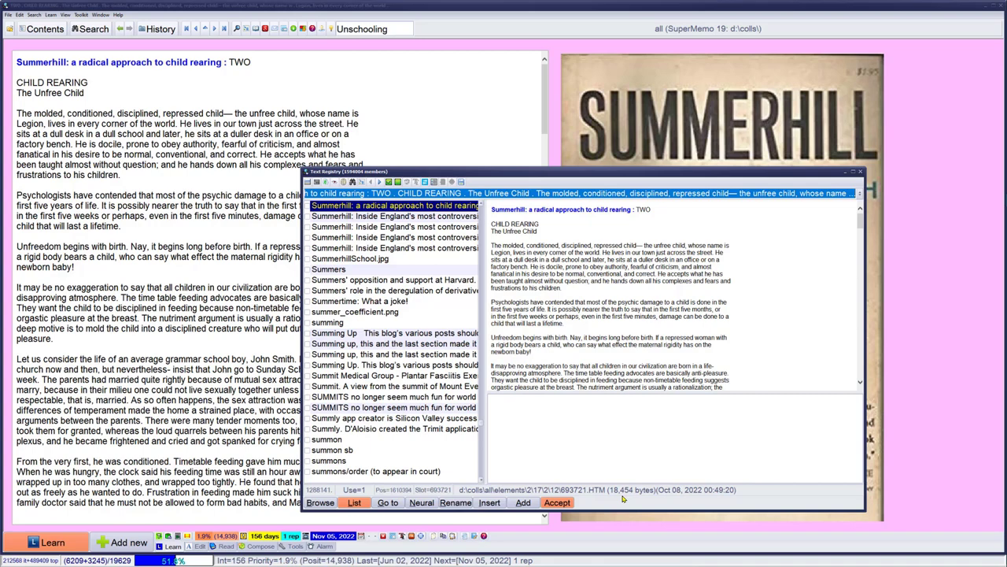
key("Escape")
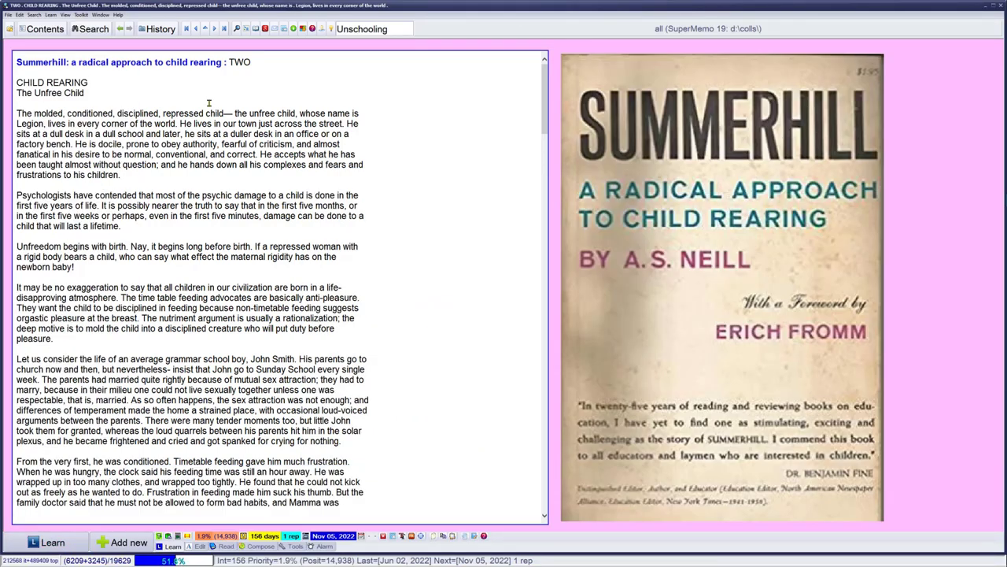
Read down The Unfree Child, deleting the blank line after "negation of love and joy.".
scroll(208, 102, "down", 12)
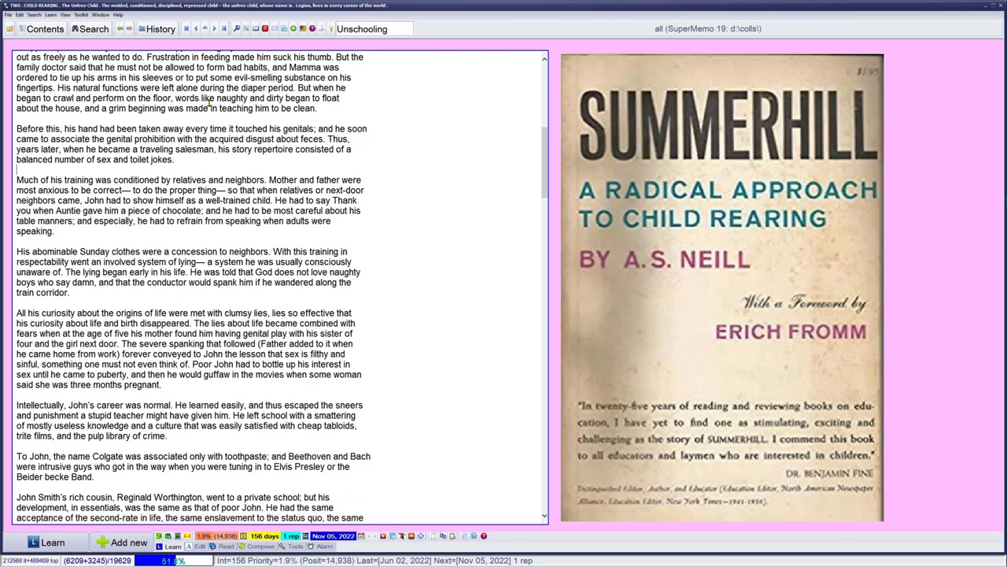
key("Down")
key("Down")
key("Down")
key("Down")
key("Down")
key("Down")
key("Down")
key("Down")
key("Down")
key("Down")
key("Down")
key("Down")
key("Down")
key("Down")
key("Down")
key("Down")
key("Down")
key("Down")
key("Down")
key("Page_Down")
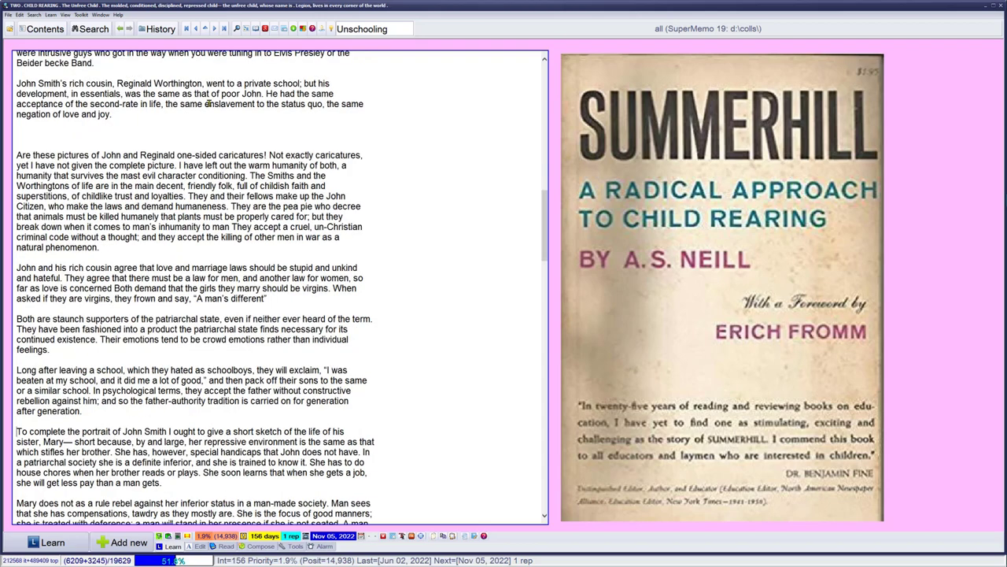
key("Down")
left_click(104, 135)
key("Delete")
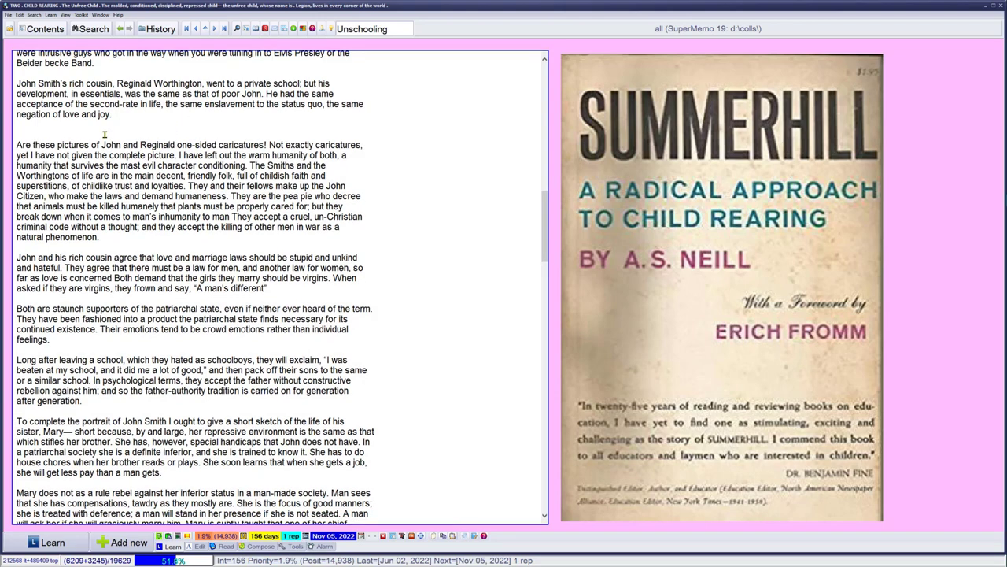
scroll(176, 267, "down", 5)
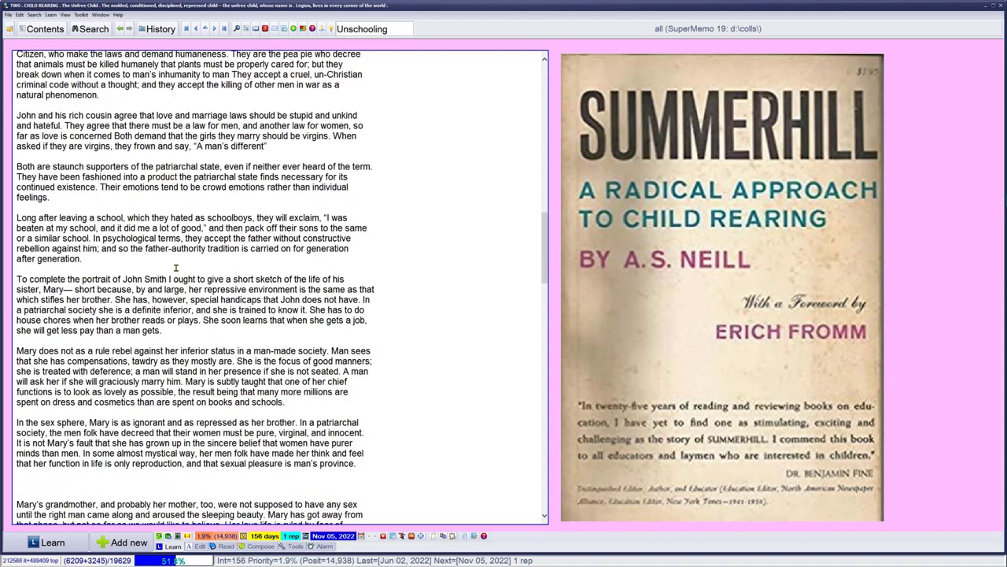
scroll(176, 268, "down", 3)
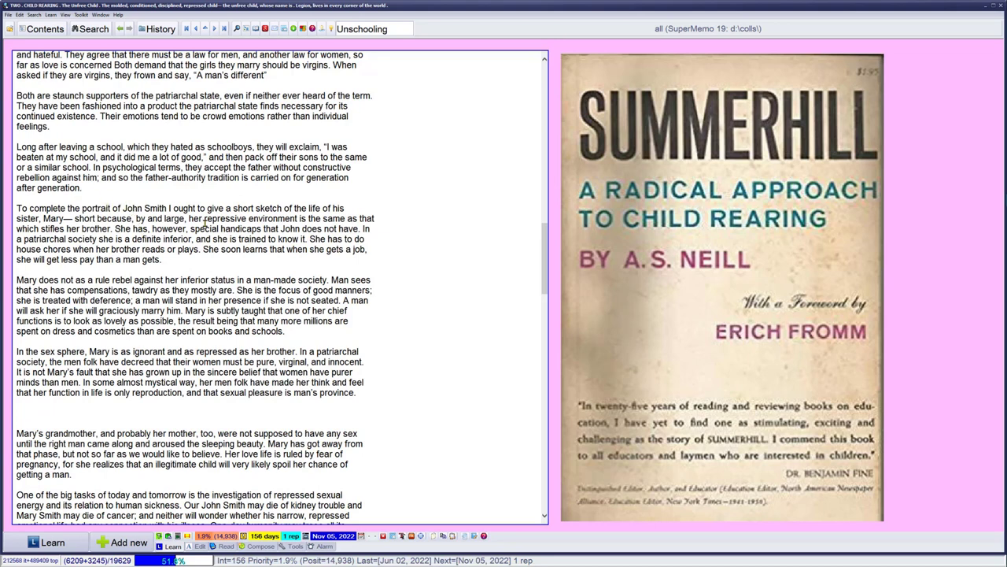
Insert a horizontal line above "To complete the portrait" and remove the empty line before "Mary's grandmother".
left_click(167, 208)
key("Home")
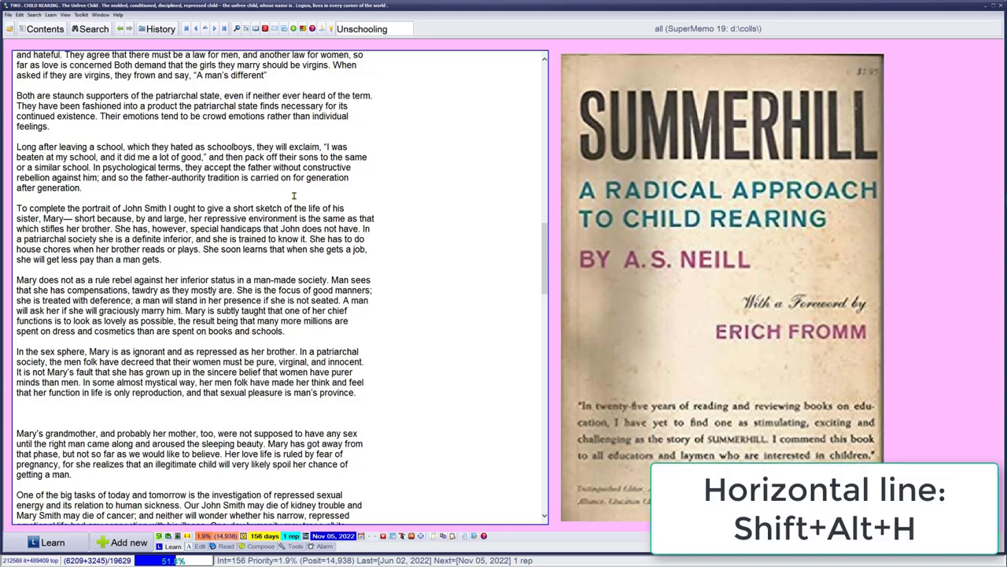
key("shift+alt+h")
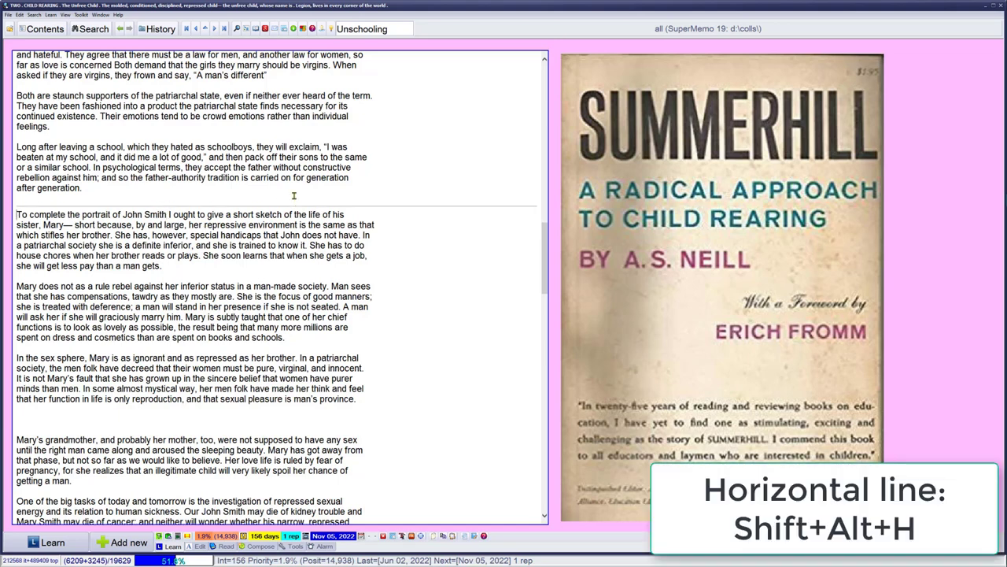
scroll(293, 196, "down", 5)
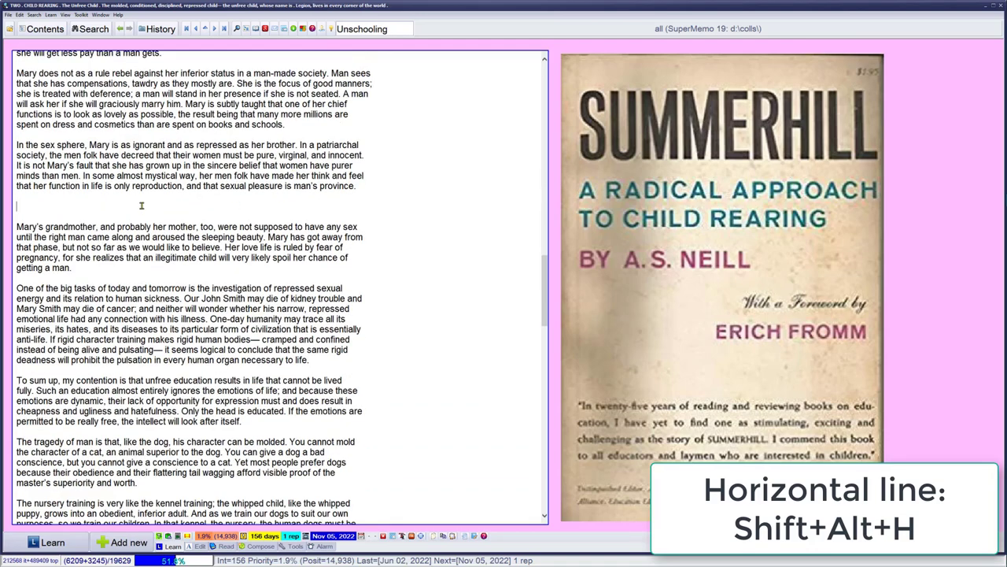
key("BackSpace")
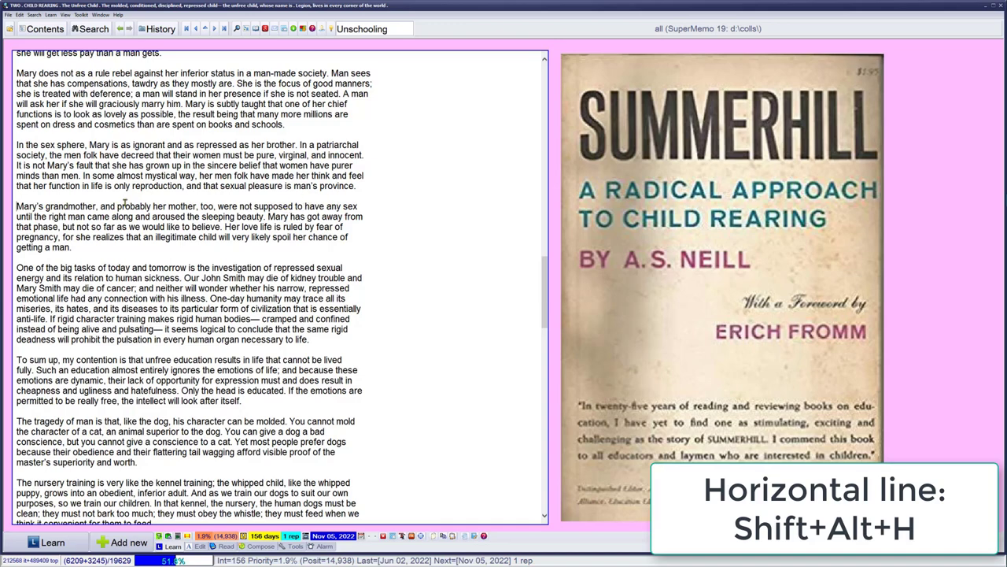
Remove the blank lines after "(My italics.)" and add a horizontal line above "I saw a hundred thousand".
scroll(123, 203, "down", 9)
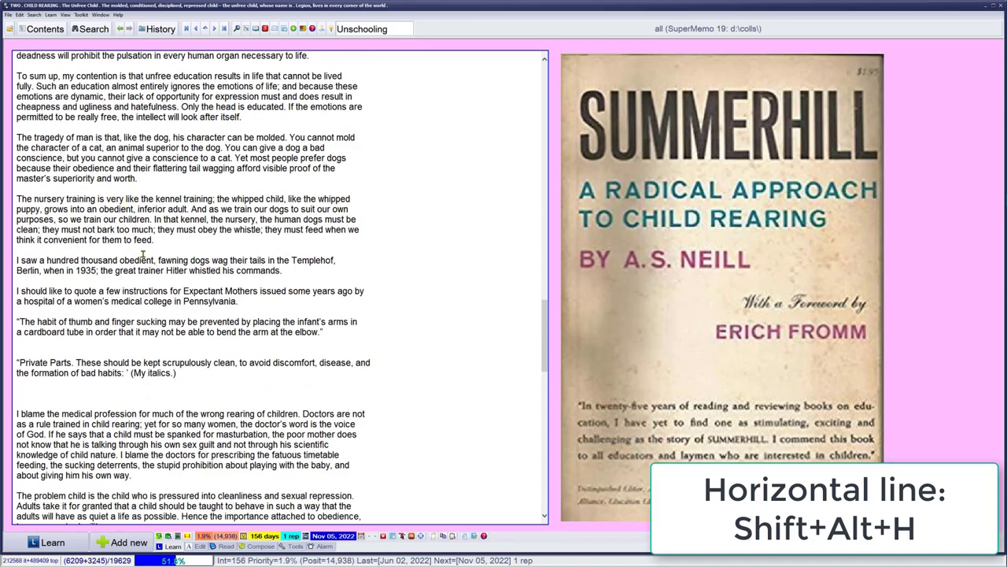
left_click(120, 381)
key("Delete")
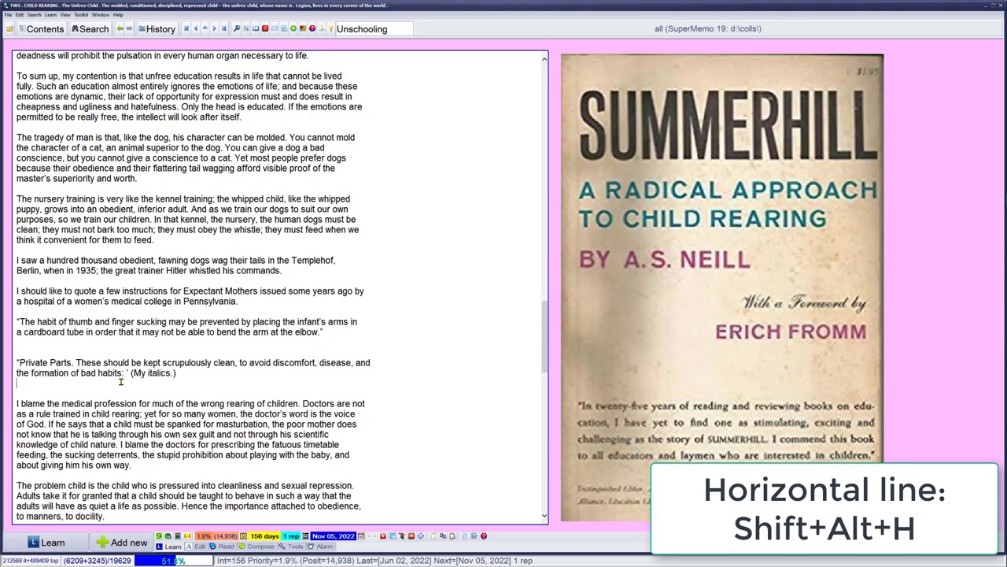
key("Delete")
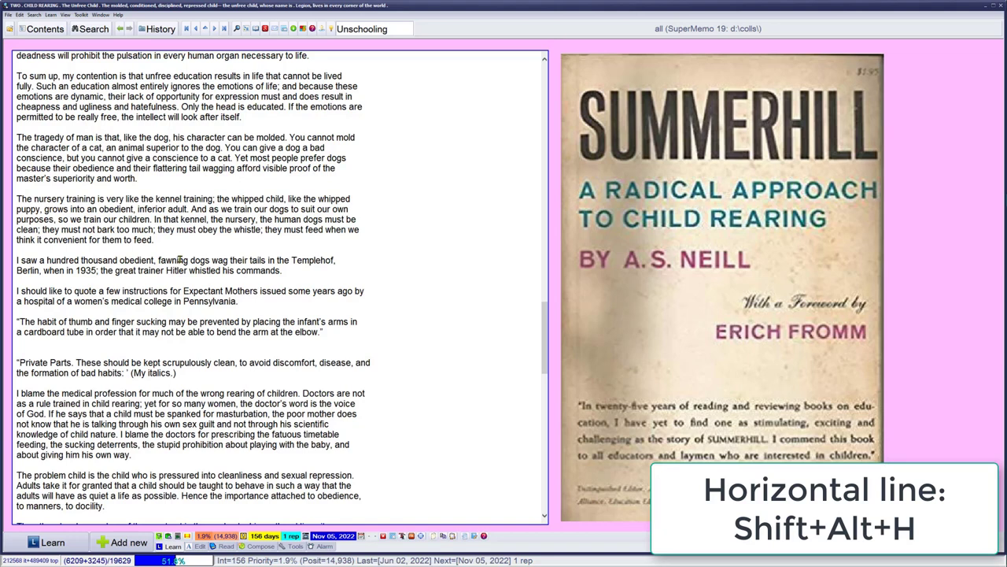
key("shift+alt+h")
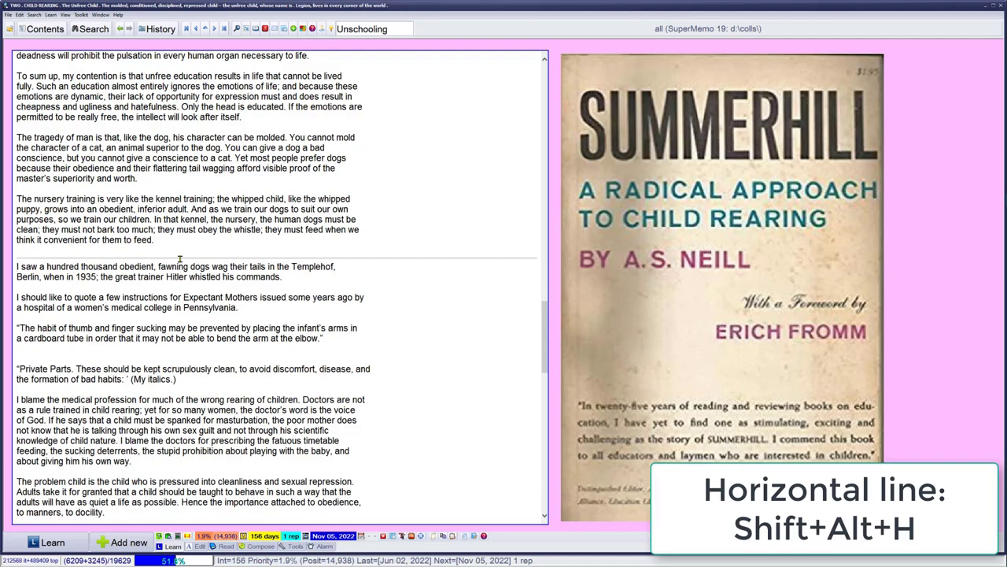
Add a horizontal line above "The fight is an unequal one" and leave editing.
scroll(180, 259, "down", 15)
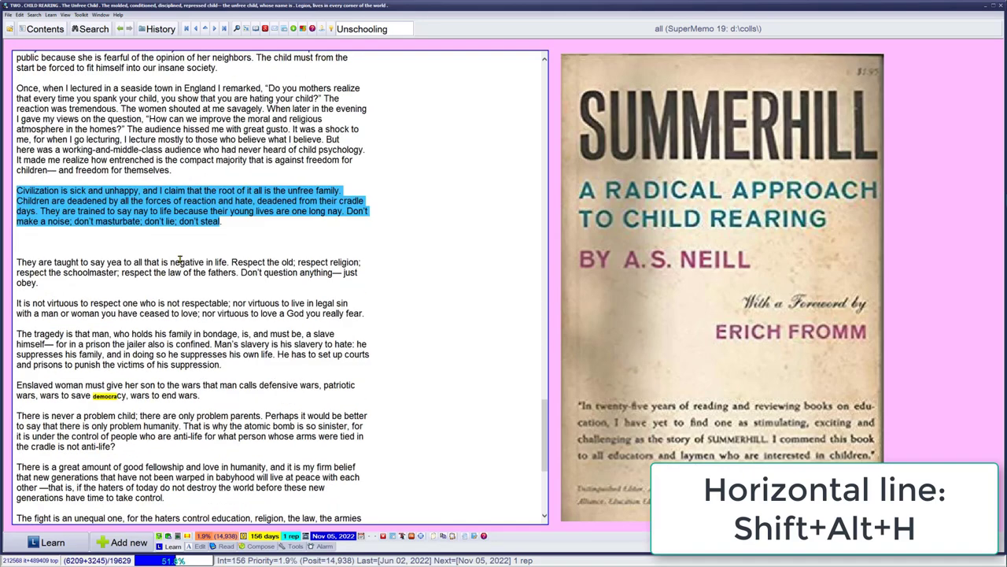
scroll(179, 259, "down", 5)
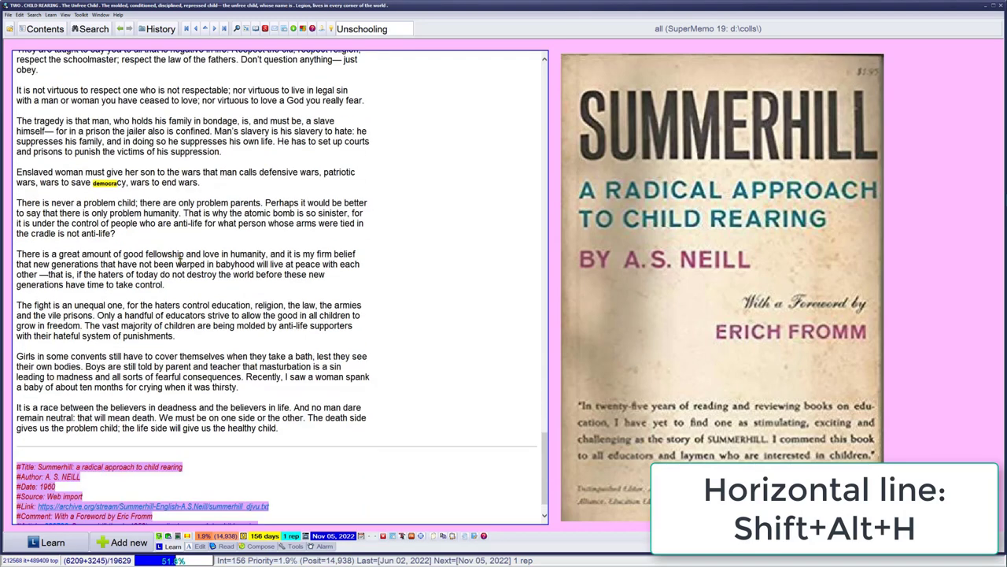
left_click(183, 305)
key("shift+alt+h")
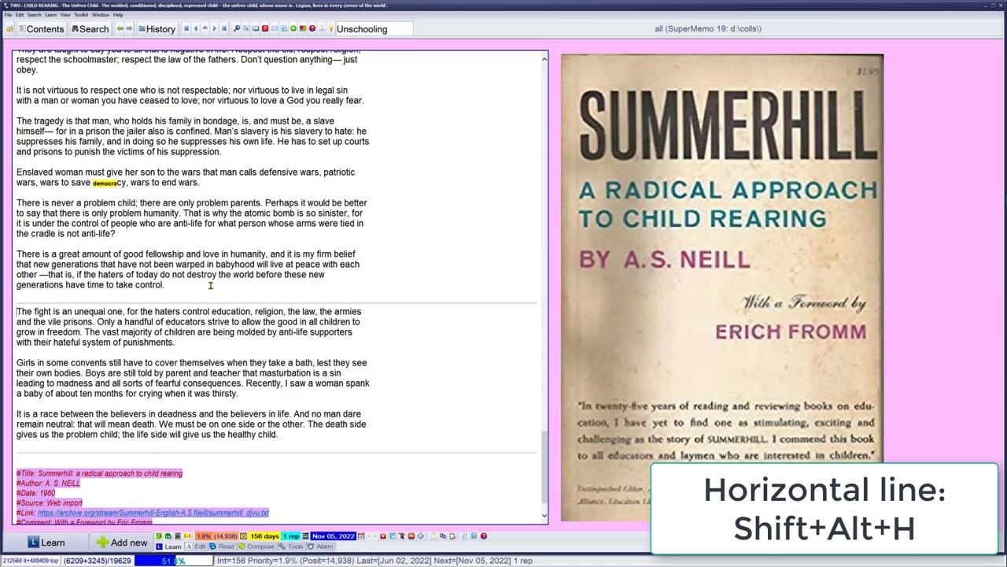
key("Escape")
Split the article at its horizontal lines using the sp command.
key("ctrl+Return")
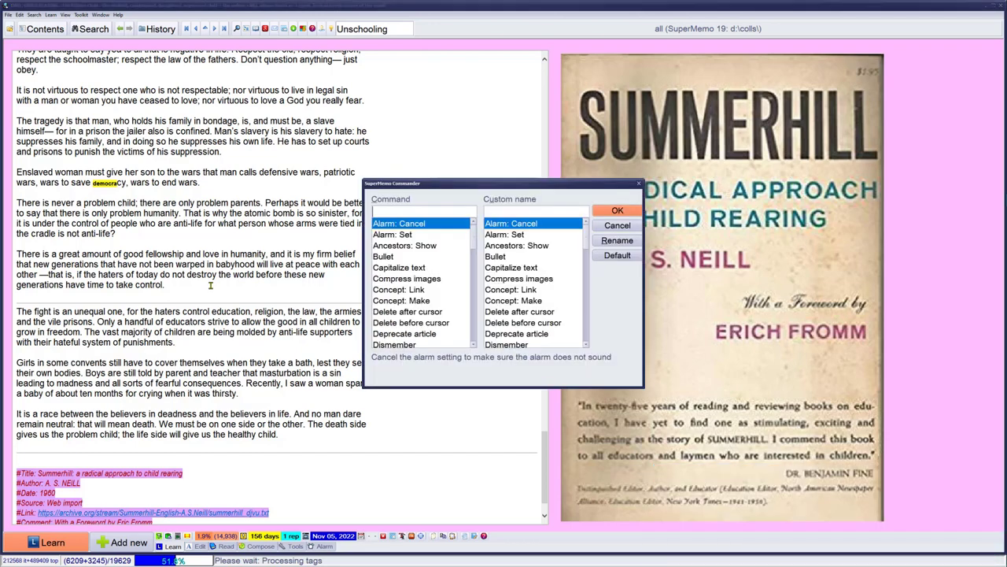
type("sp")
key("Return")
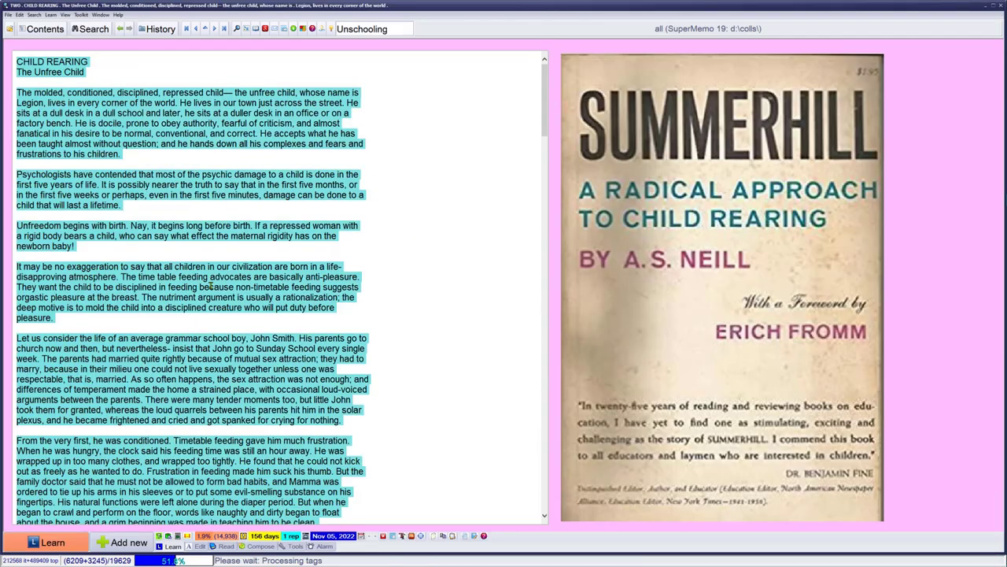
Dismiss the CHILD REARING piece and list the Summerhill book's 264 elements.
key("ctrl+d")
key("Return")
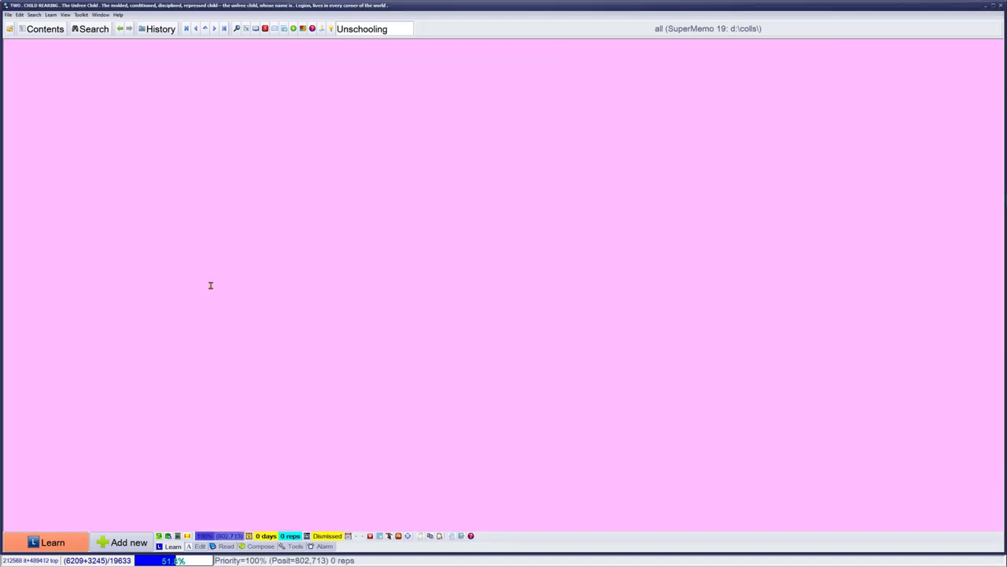
key("alt+Left")
key("ctrl+shift+v")
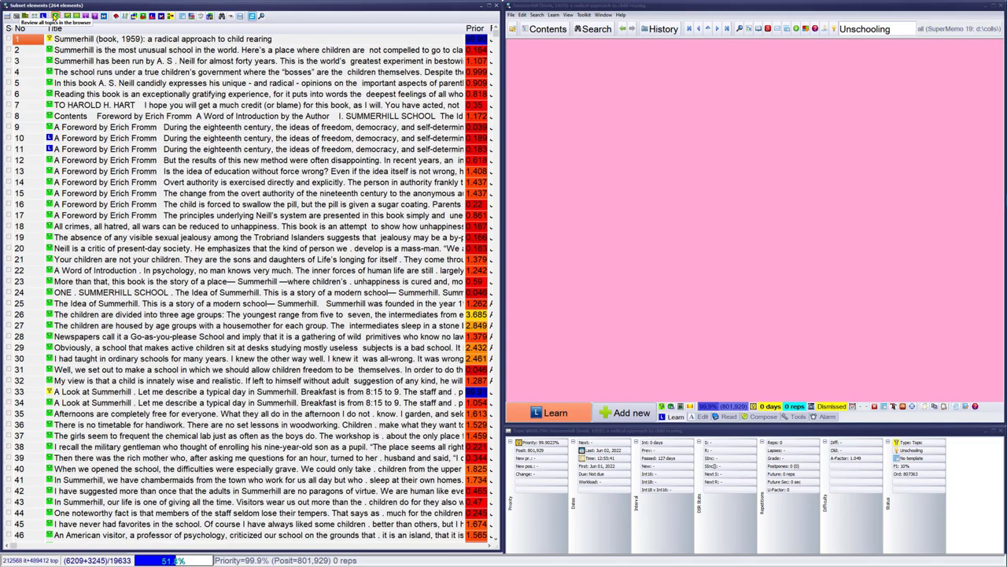
Keep only the 242 topics, randomize their order, and show the 'break bad habits' topic.
left_click(55, 16)
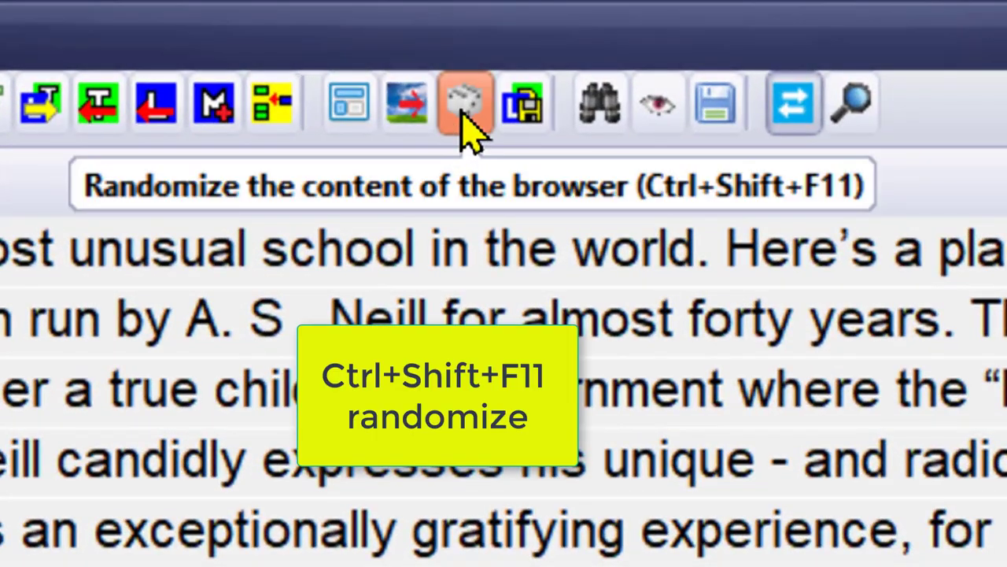
left_click(464, 107)
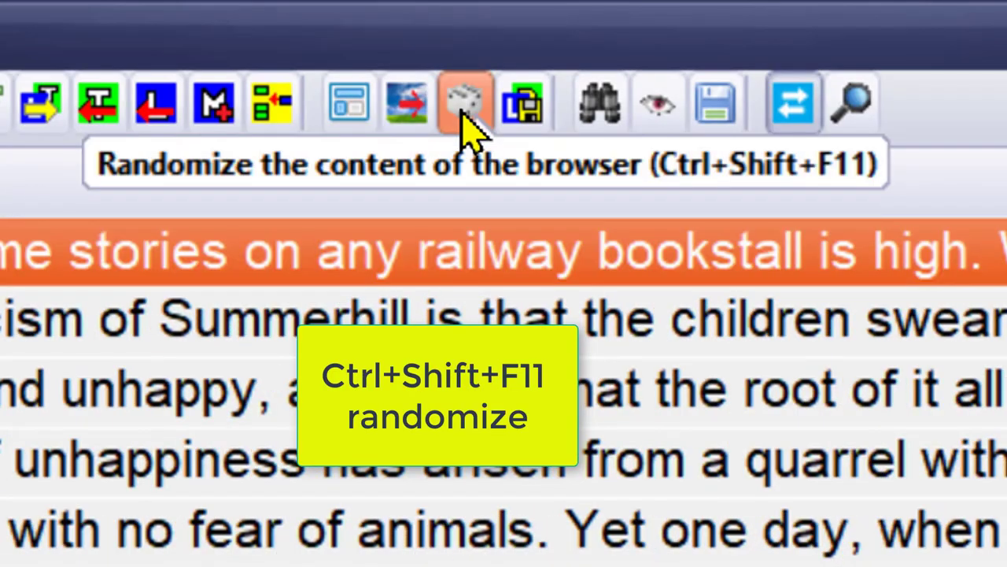
left_click(236, 321)
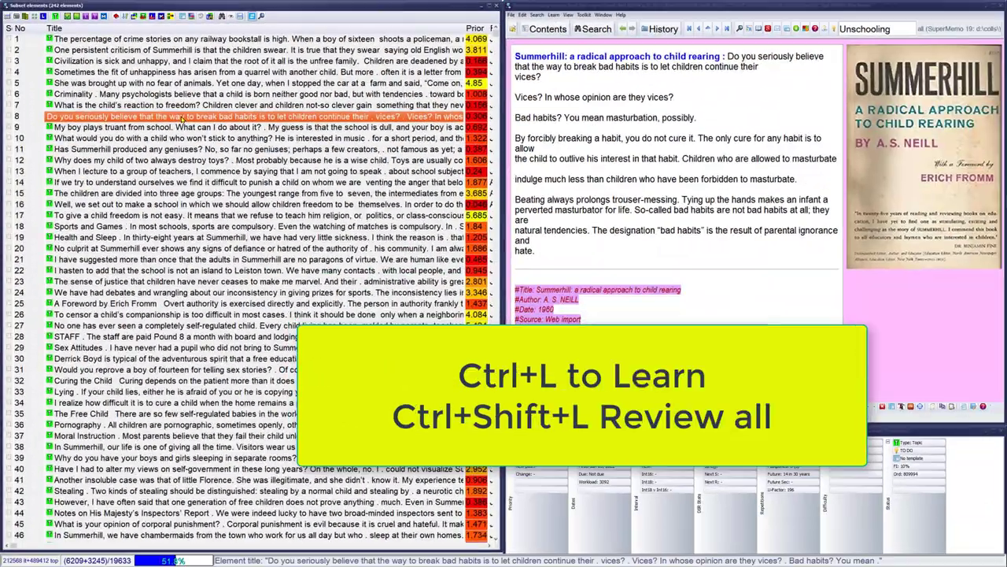
Extract the first and second paragraphs of the crime-stories piece as new topics.
key("Escape")
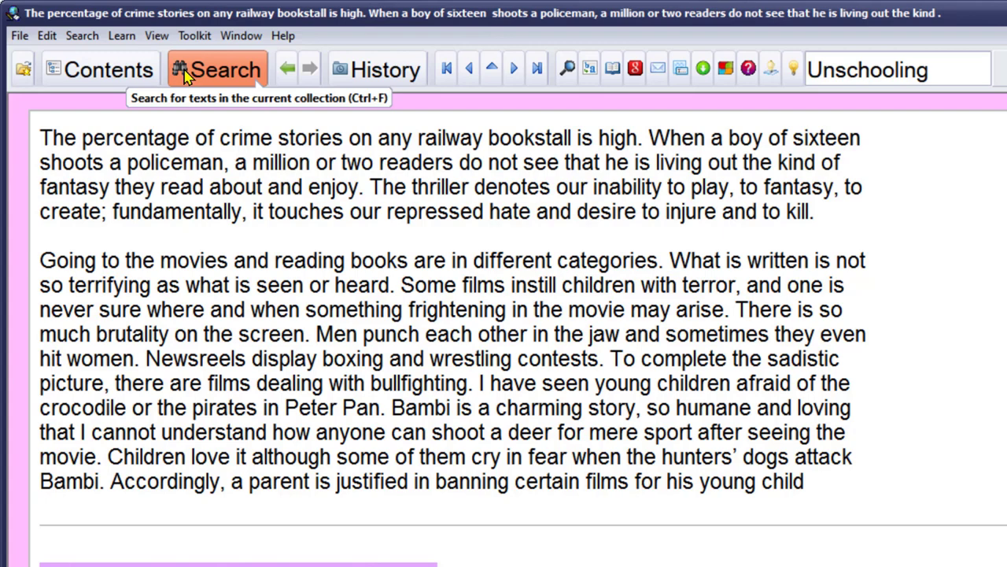
left_click(262, 139)
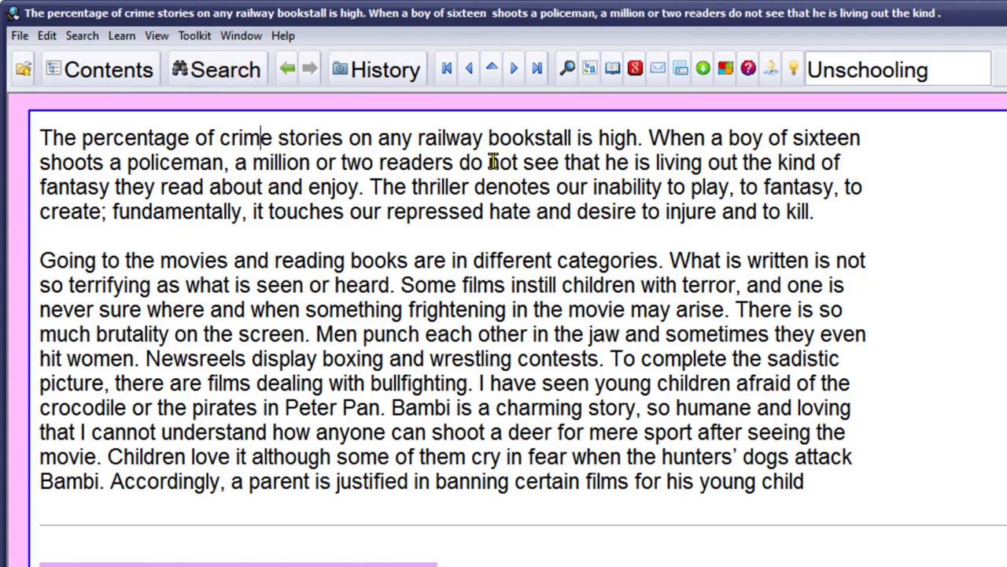
key("Home")
key("shift+Down")
key("shift+Down")
key("shift+Down")
key("shift+Down")
key("shift+Left")
key("shift+Left")
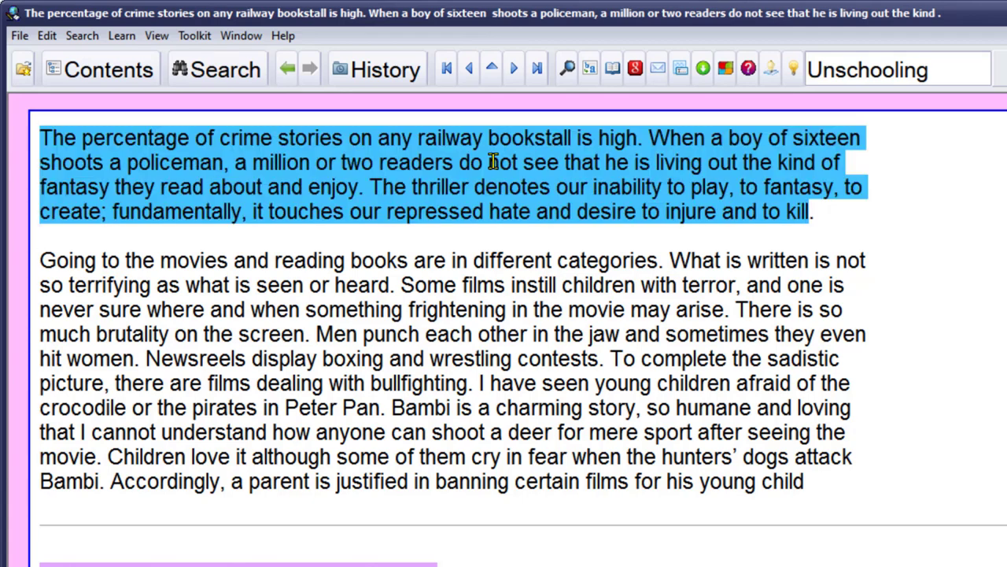
key("Down")
key("shift+Down")
key("shift+Down")
key("shift+Down")
key("shift+Down")
key("shift+Down")
key("shift+Down")
key("shift+Down")
key("shift+Down")
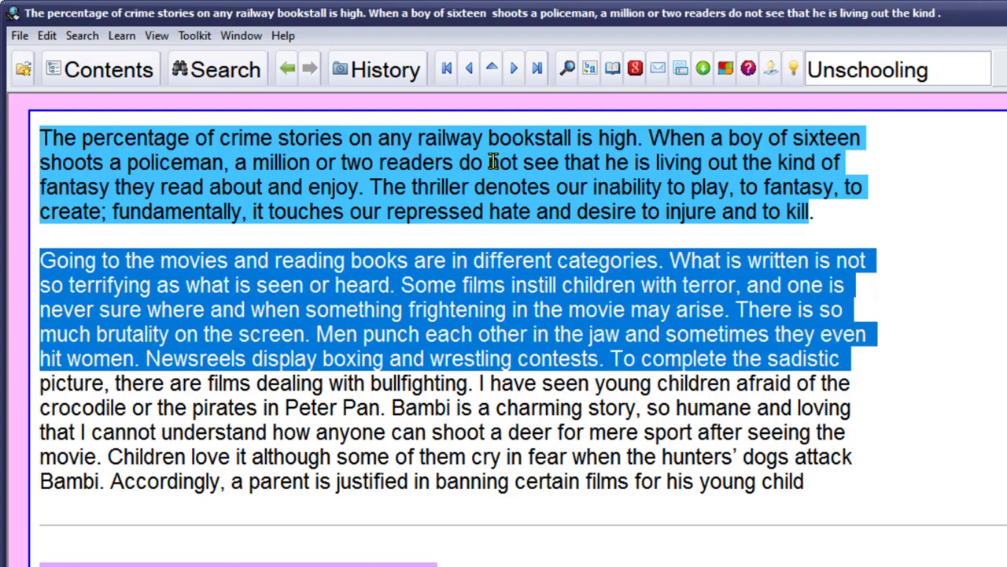
key("shift+Down")
key("shift+Down")
key("shift+Left")
key("shift+Right")
key("ctrl+h")
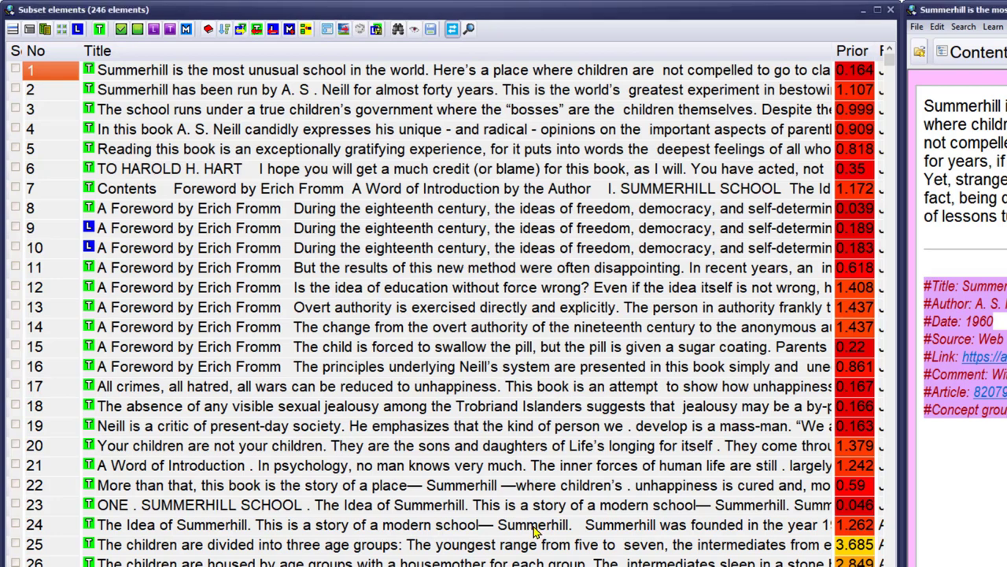
Randomize the 246 elements, save them as an '_all' subset, then filter to memorized items.
left_click(533, 525)
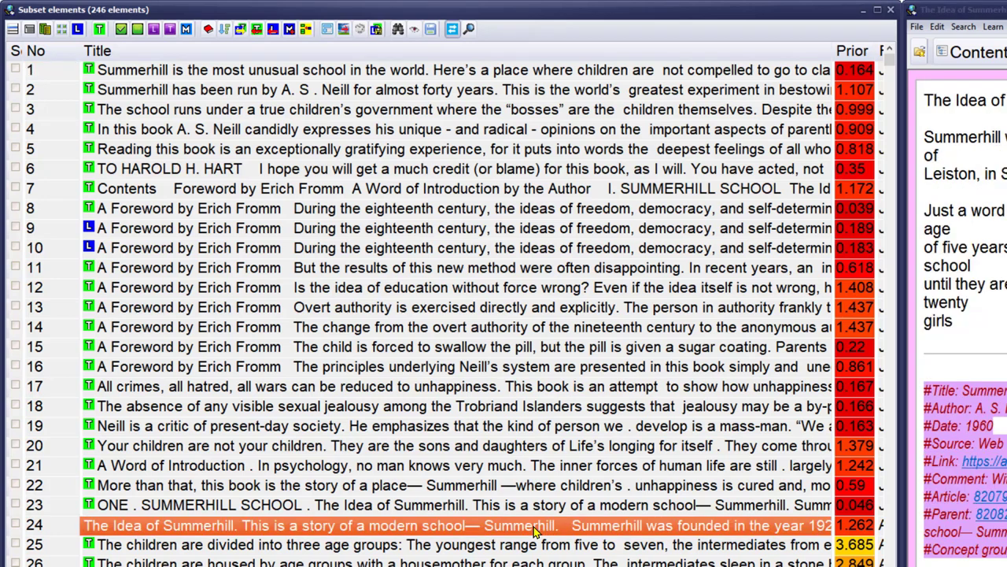
key("ctrl+shift+F11")
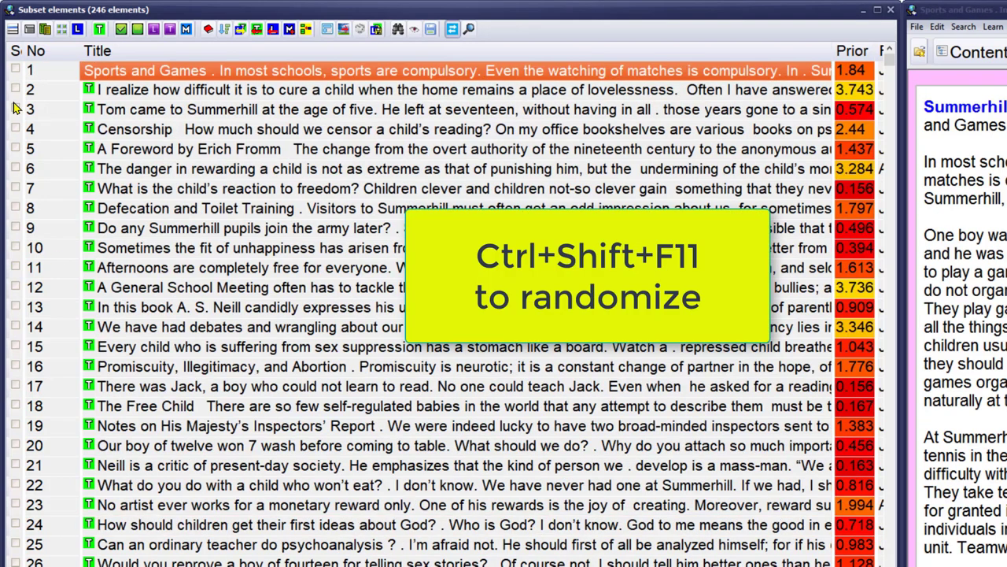
left_click(13, 29)
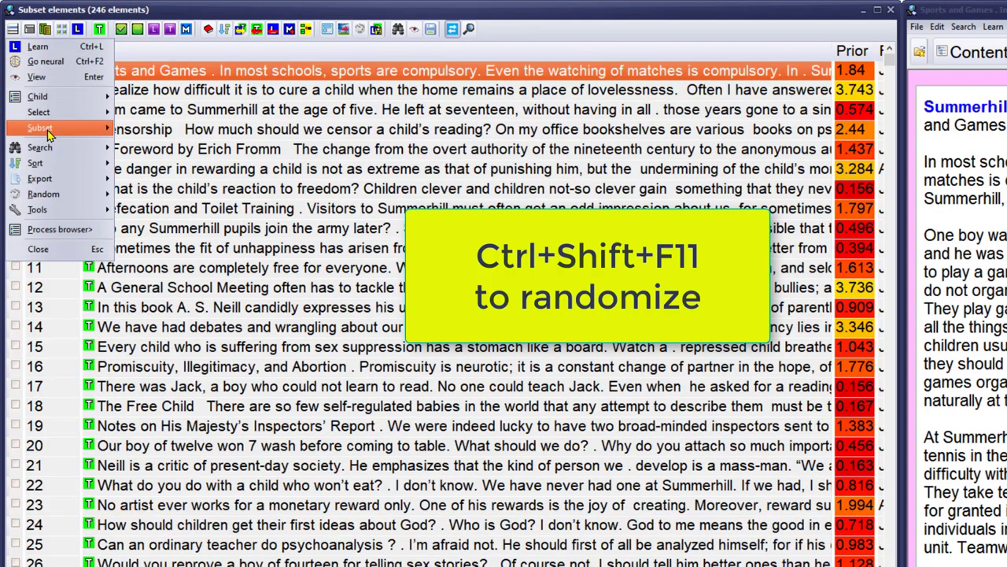
mouse_move(41, 127)
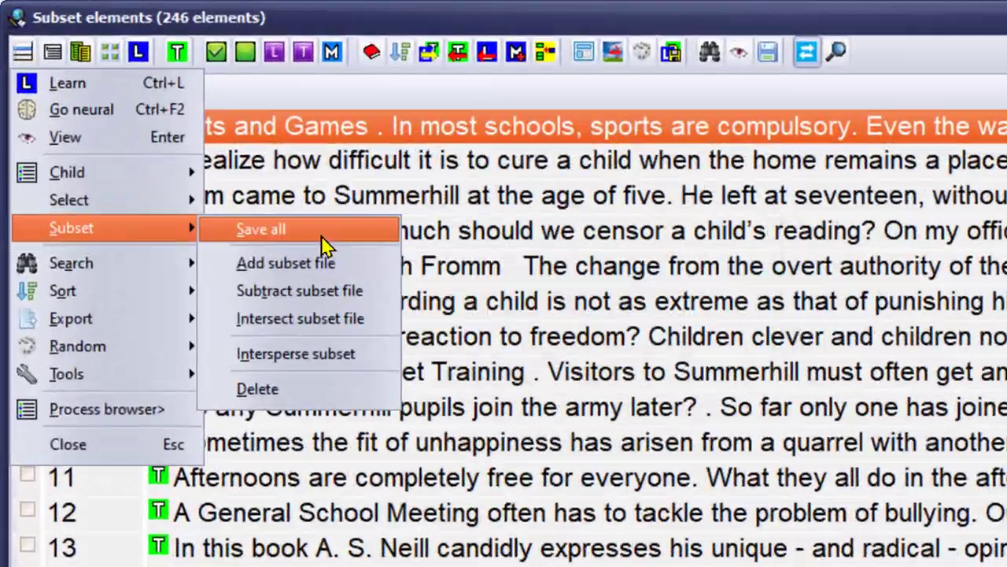
left_click(321, 235)
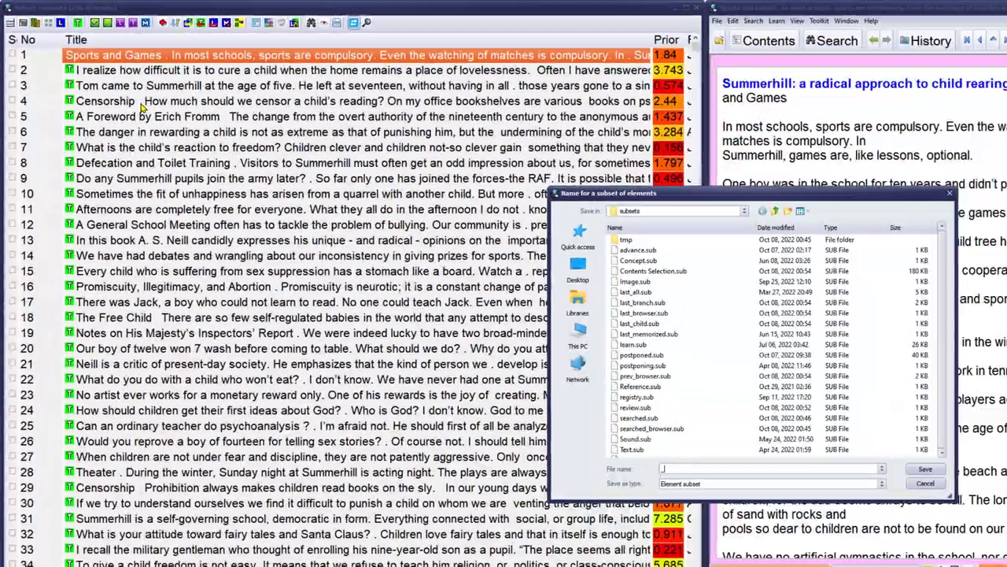
type("_all")
key("Return")
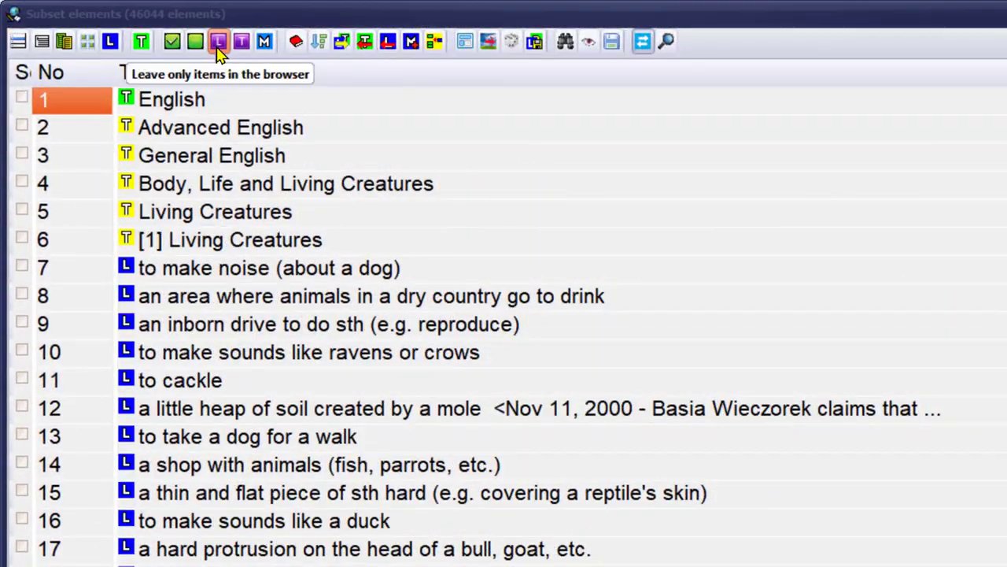
left_click(218, 47)
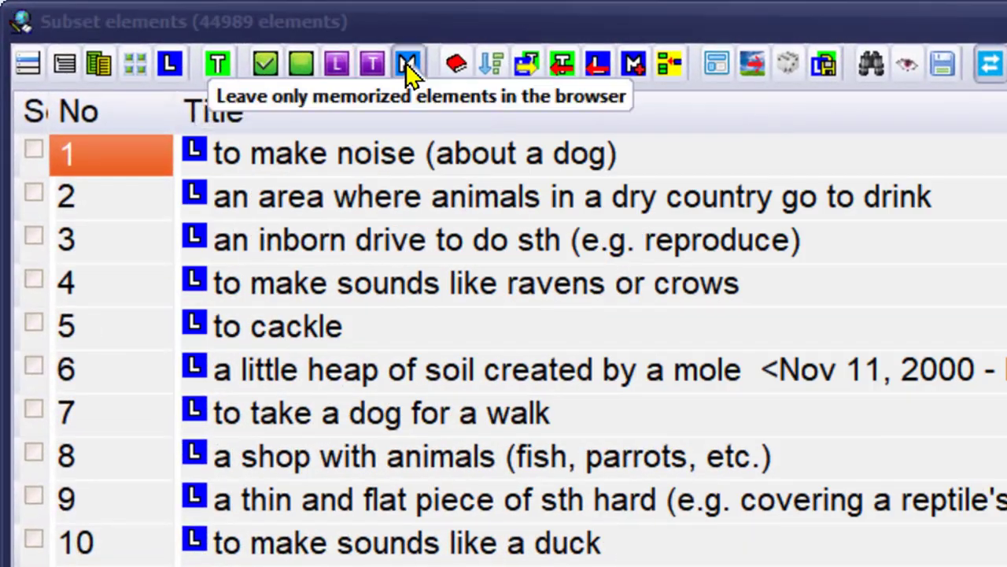
left_click(408, 66)
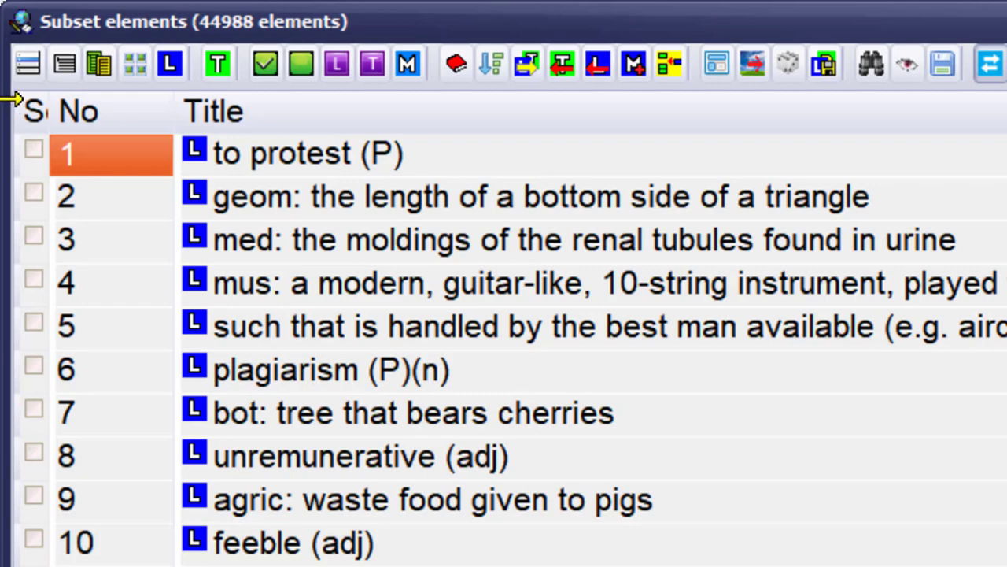
Intersperse __summerhill.sub into the memorized items at frequency ratio 5 and start learning.
left_click(26, 67)
mouse_move(99, 279)
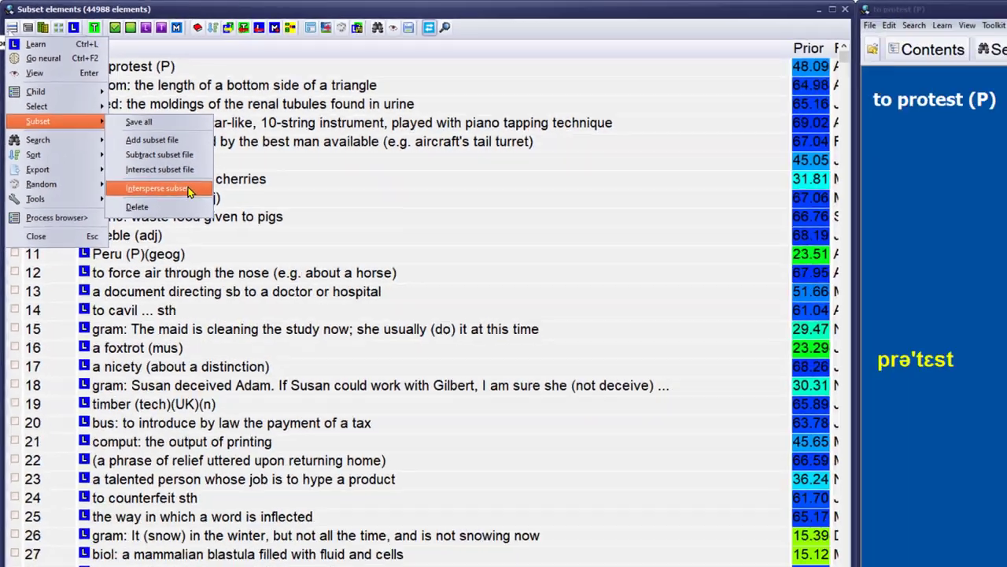
left_click(434, 434)
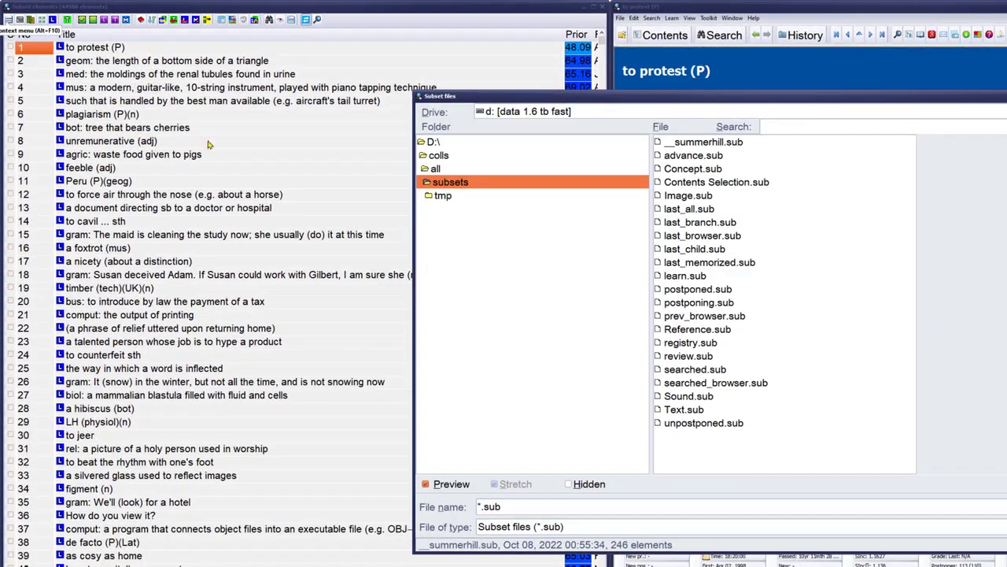
double_click(694, 144)
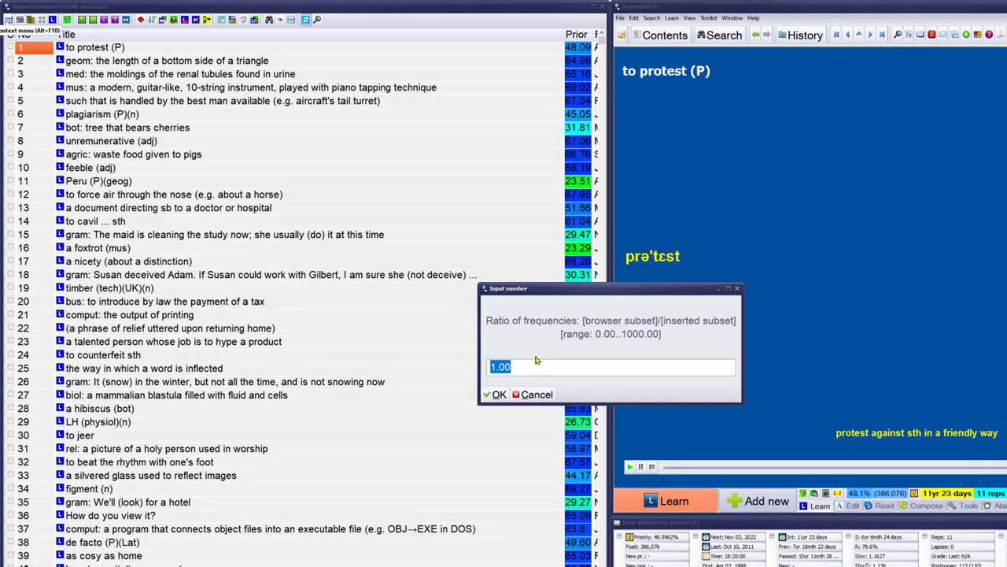
type("5")
left_click(496, 395)
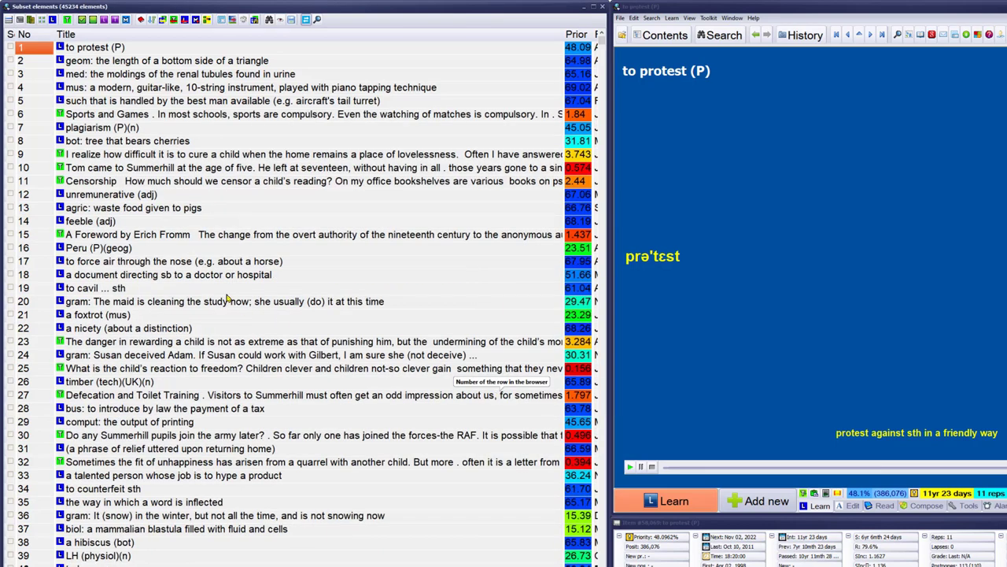
left_click(224, 235)
key("ctrl+l")
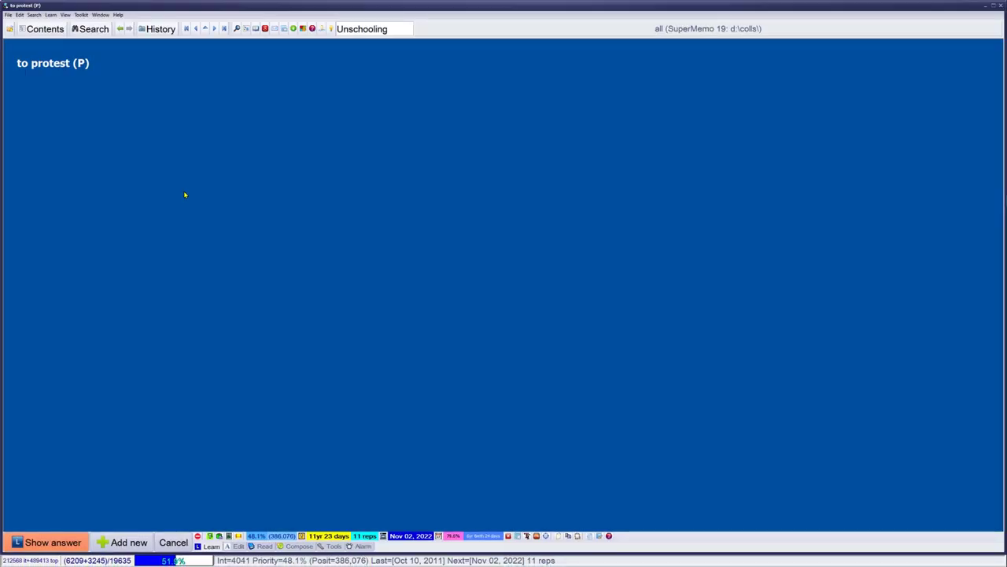
Review the 'to protest' and 'base' flashcards, grading each 4.
key("Return")
key("4")
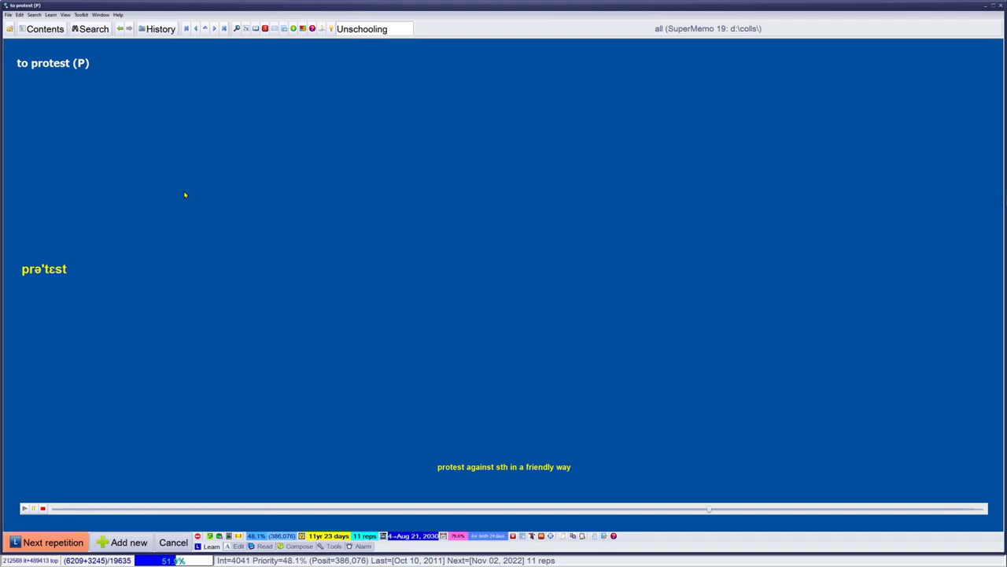
key("Return")
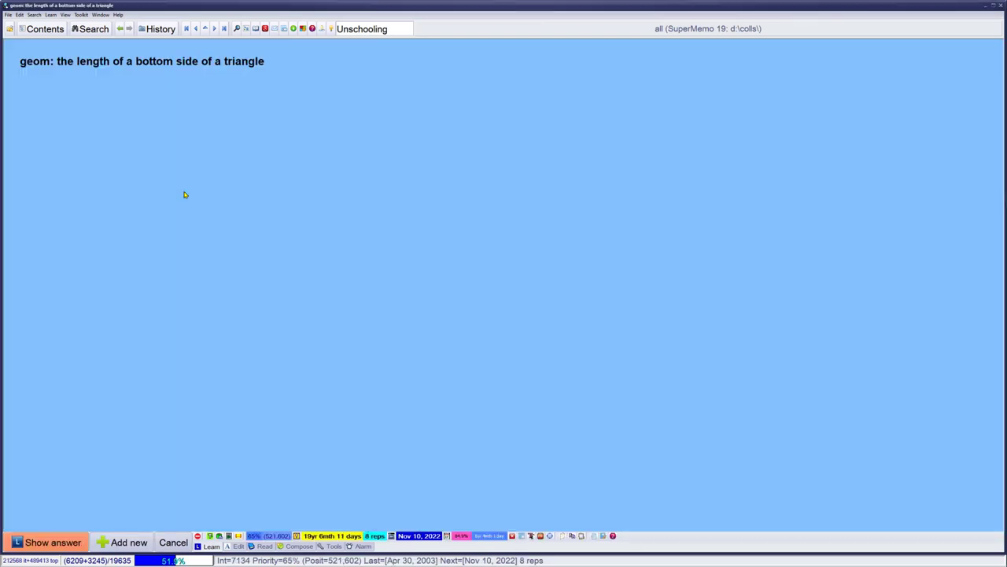
key("Return")
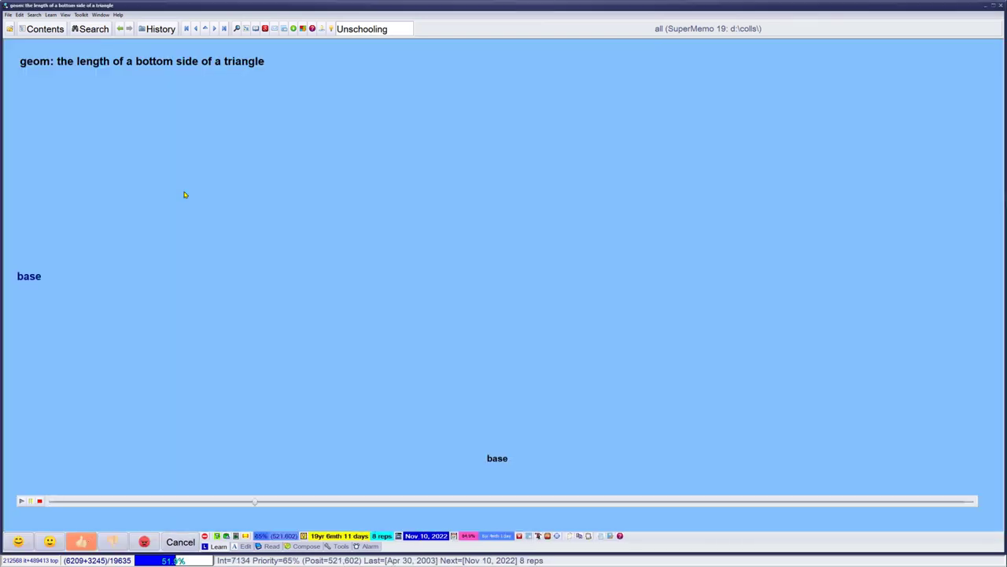
key("4")
key("Return")
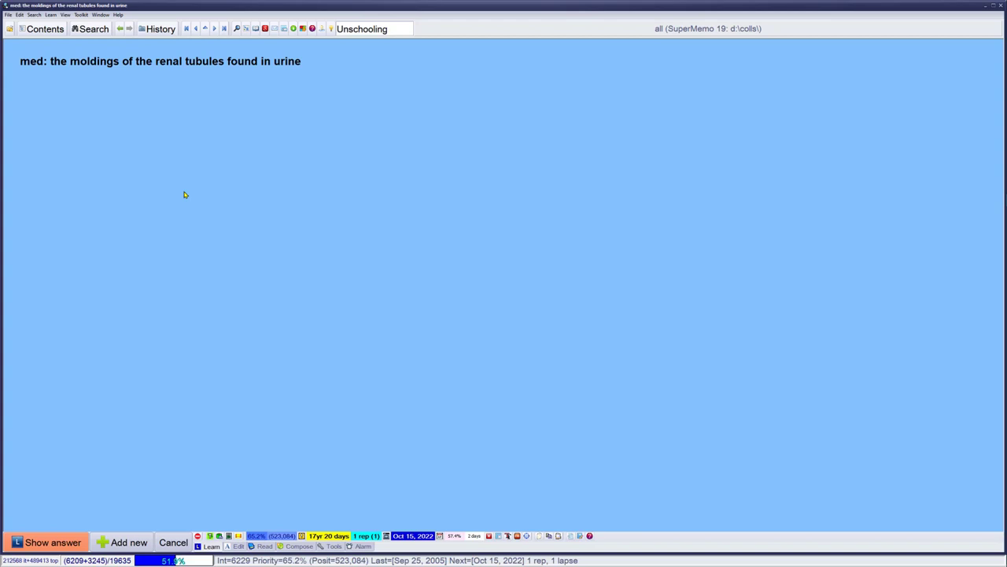
Grade the 'casts' card 2 as forgotten and move it to priority position 22.
key("Return")
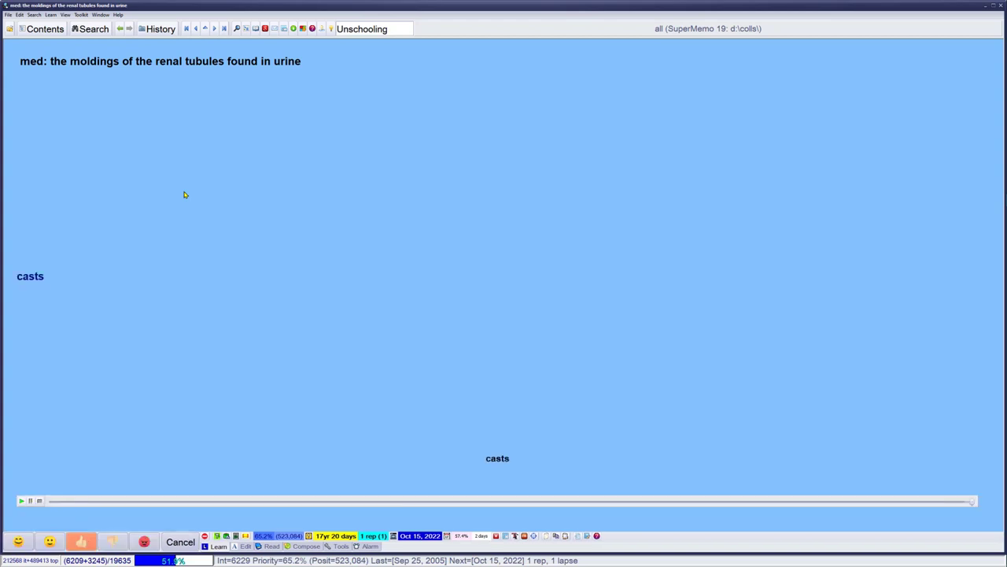
key("2")
key("alt+p")
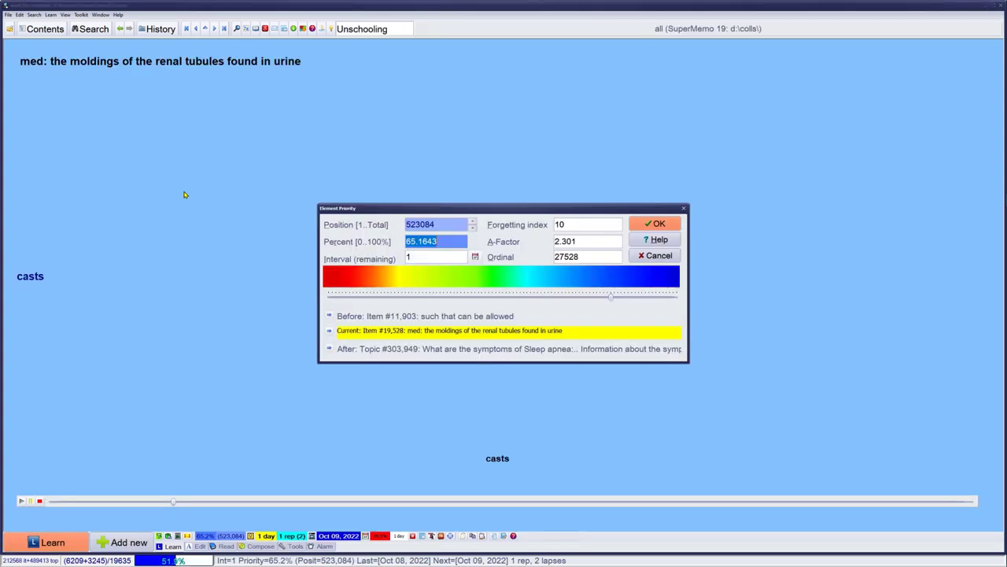
type("22")
key("Return")
key("Return")
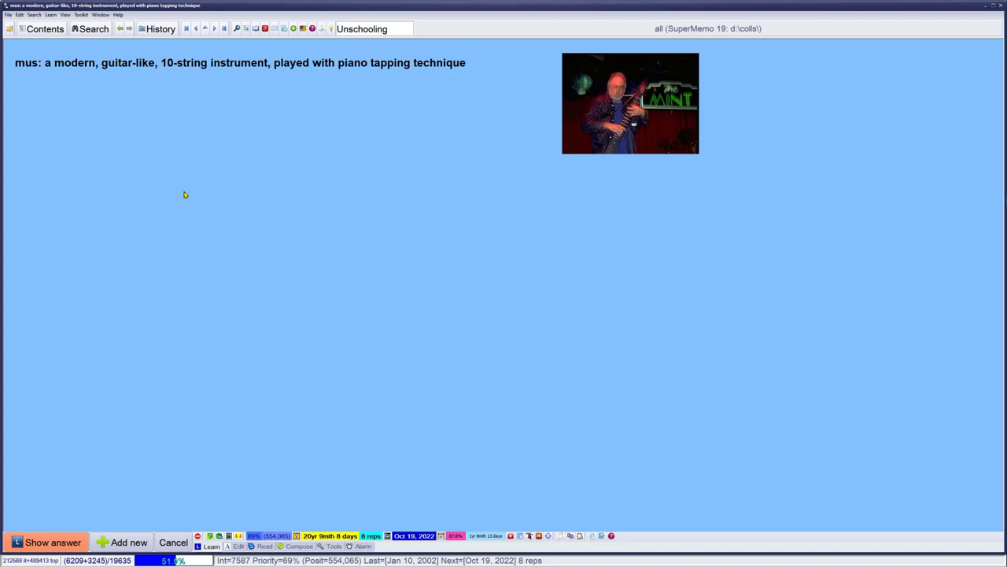
Reveal and grade the chapman stick card, confirming the scheduling change.
key("Return")
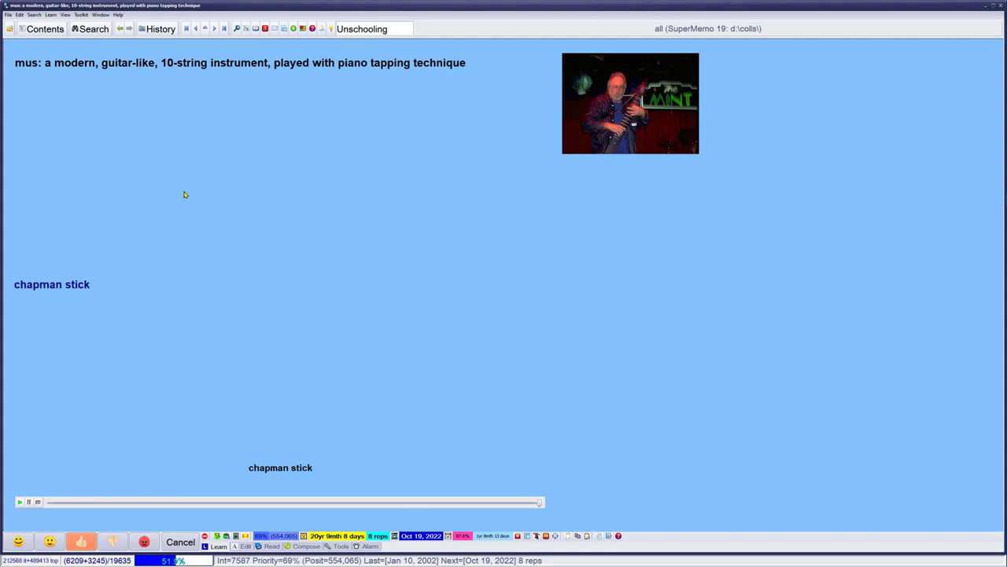
key("Return")
key("ctrl+m")
key("Return")
Apply the AdvEng Sound Picture template to the chapman stick card.
key("ctrl+shift+m")
type("adv")
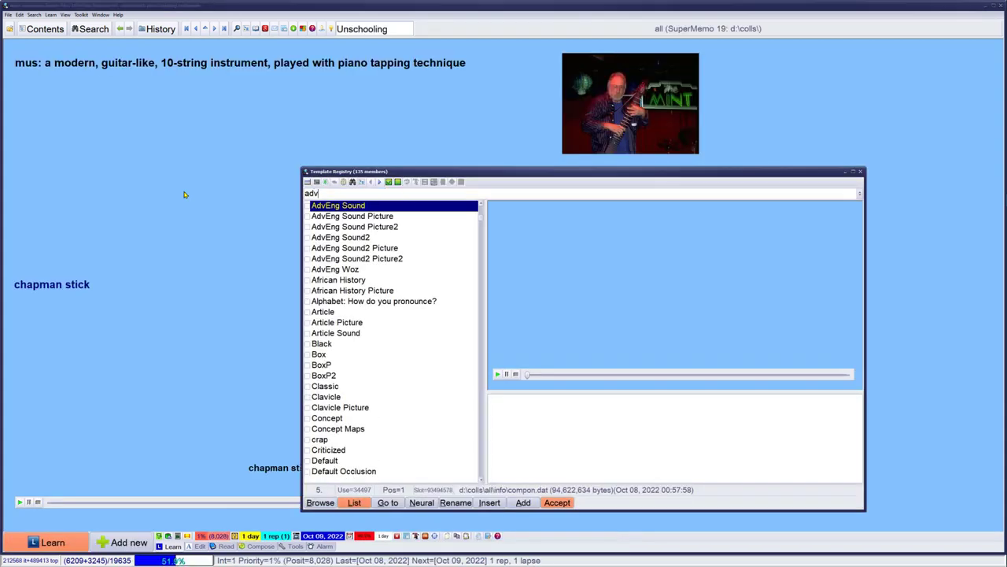
key("Down")
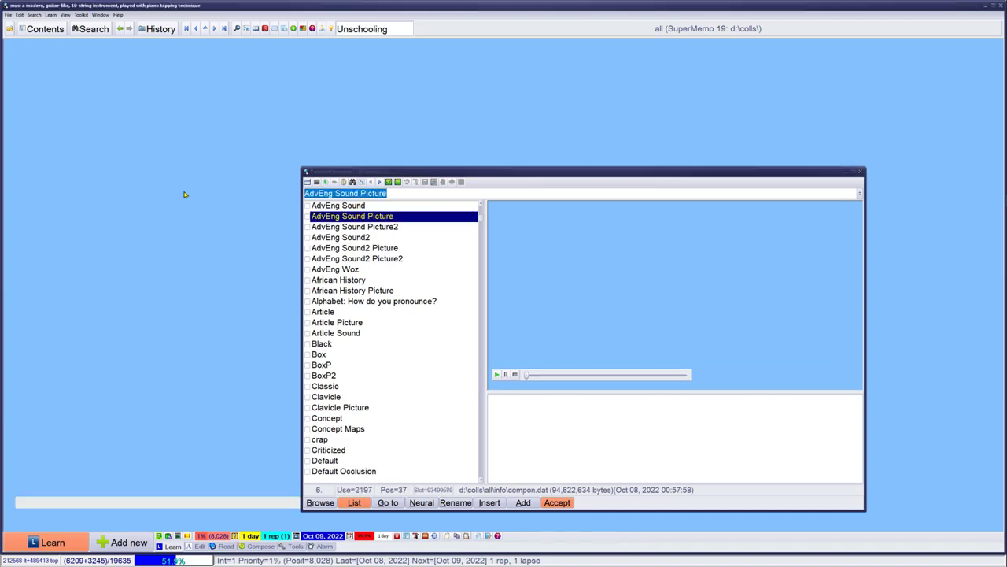
key("Return")
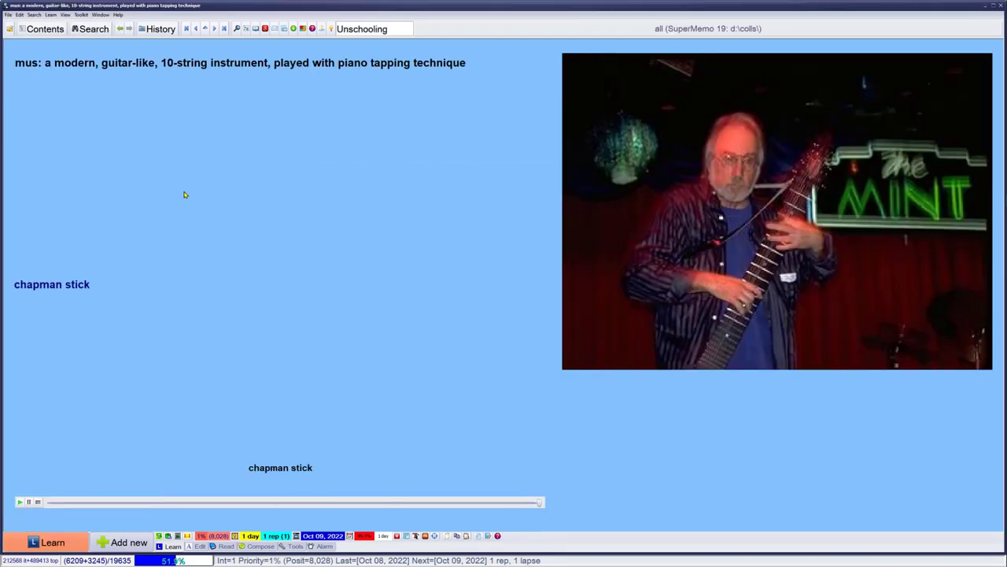
Move to the best-manned card, reveal its answer and grade it.
key("Return")
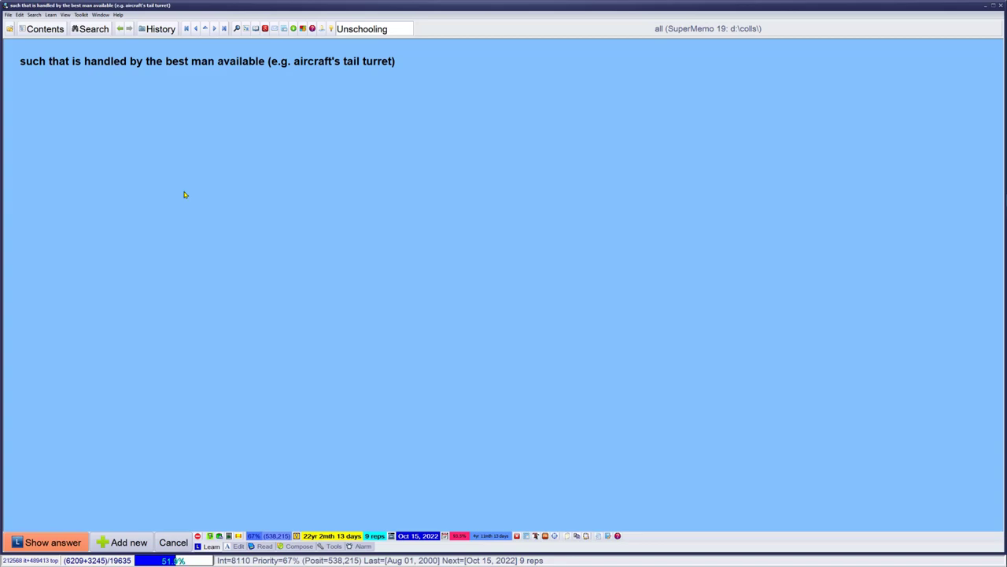
key("Return")
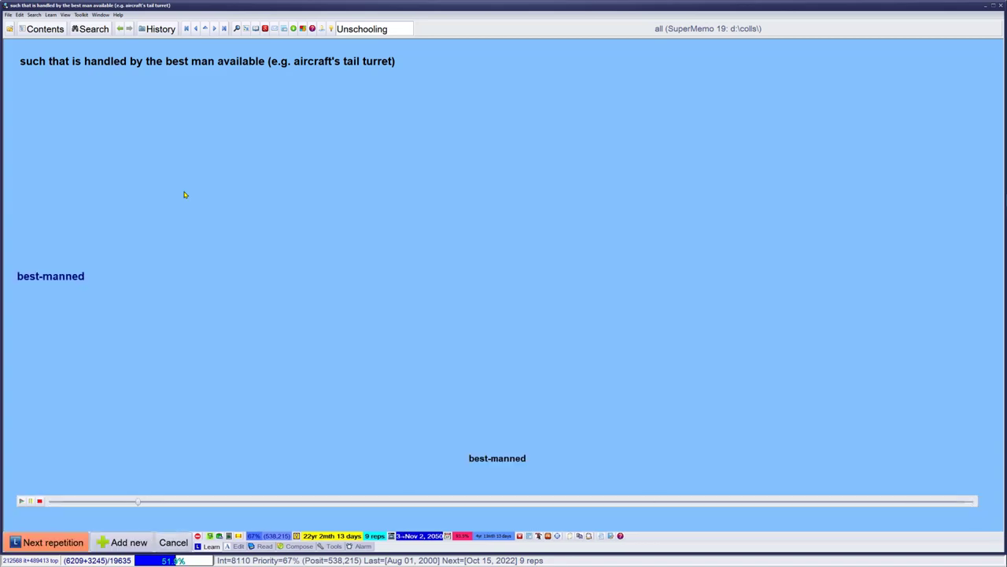
key("Return")
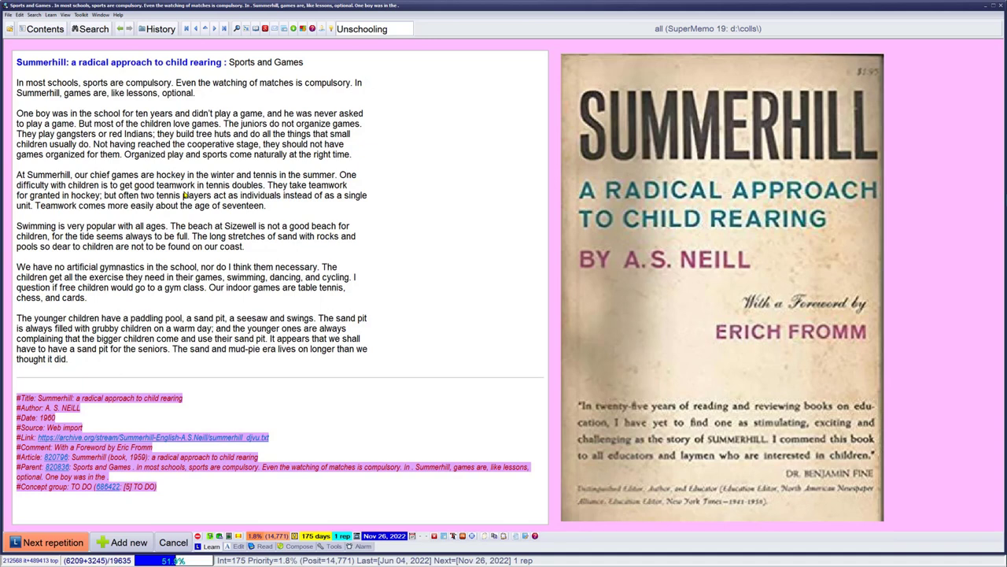
Delete the book-title prefix from the Sports and Games heading.
key("shift+End")
key("ctrl+shift+Left")
key("ctrl+shift+Left")
key("ctrl+shift+Left")
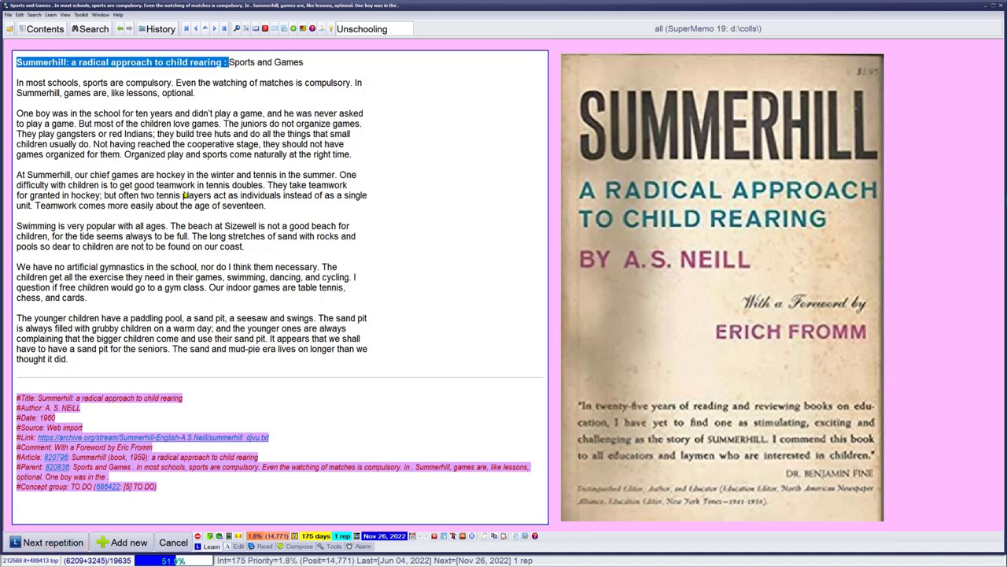
key("Delete")
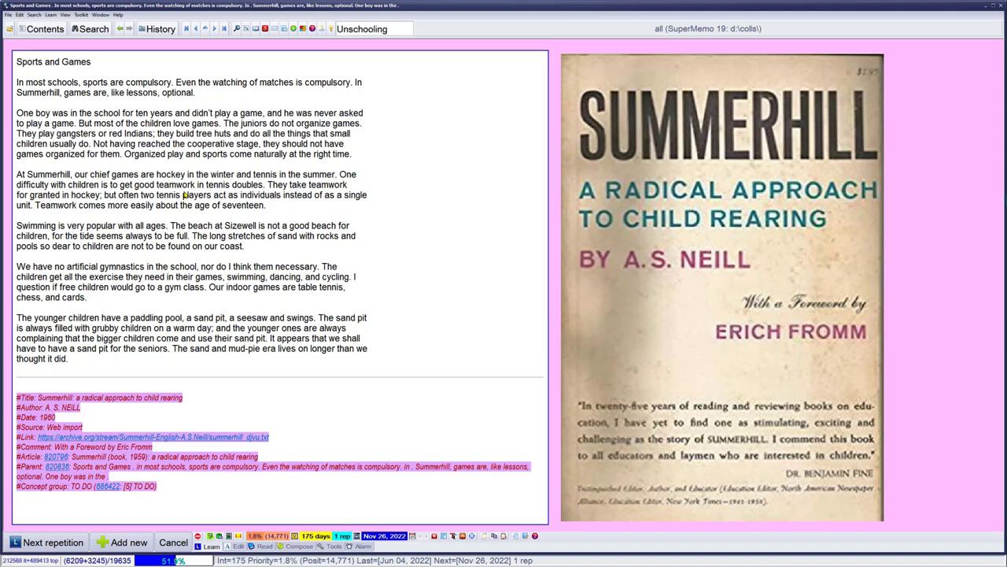
Extract the heading with the first paragraph, then the 'One boy was' paragraph.
key("shift+Down")
key("shift+Down")
key("shift+Down")
key("shift+Down")
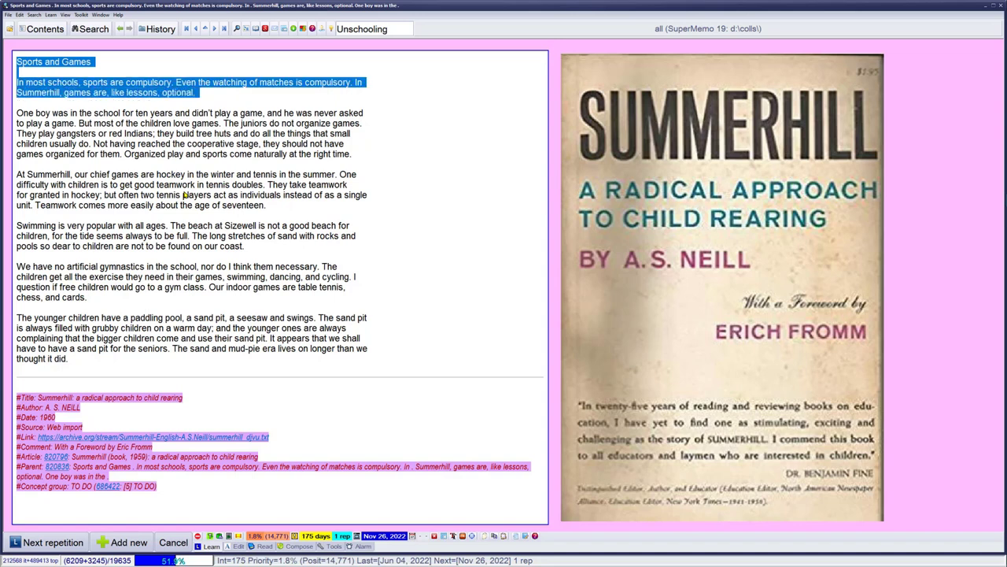
key("shift+Left")
key("shift+Left")
key("alt+x")
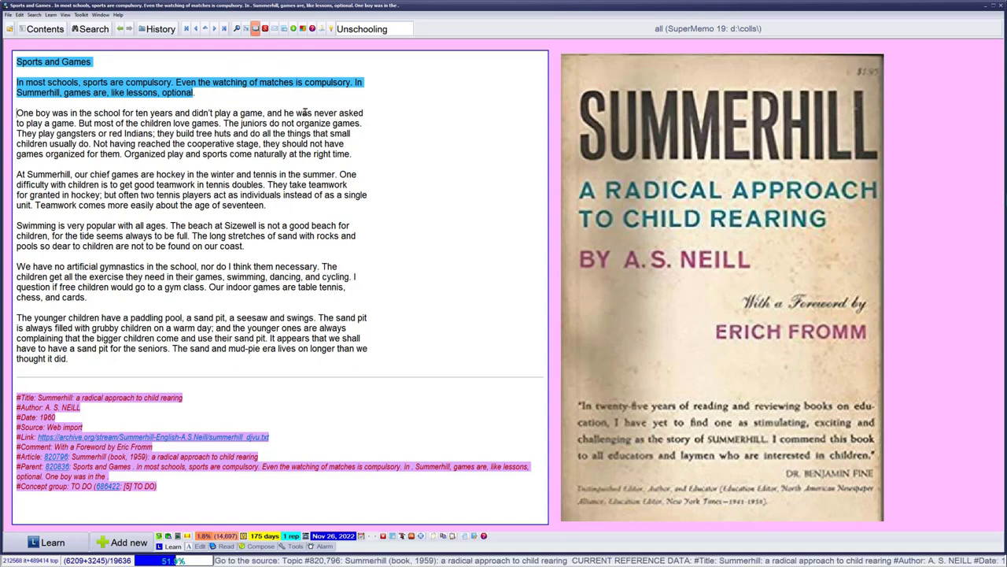
triple_click(346, 148)
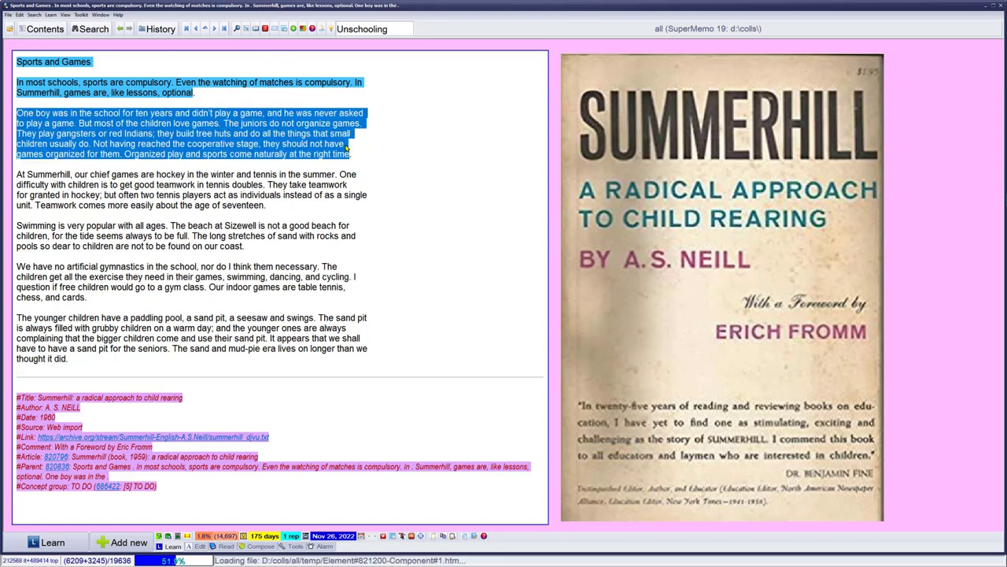
key("alt+x")
Extract the 'At Summerhill' through 'coast' paragraphs, then the final two paragraphs.
key("shift+Down")
key("shift+Down")
key("shift+Down")
key("shift+Down")
key("shift+Down")
key("shift+Down")
key("shift+Down")
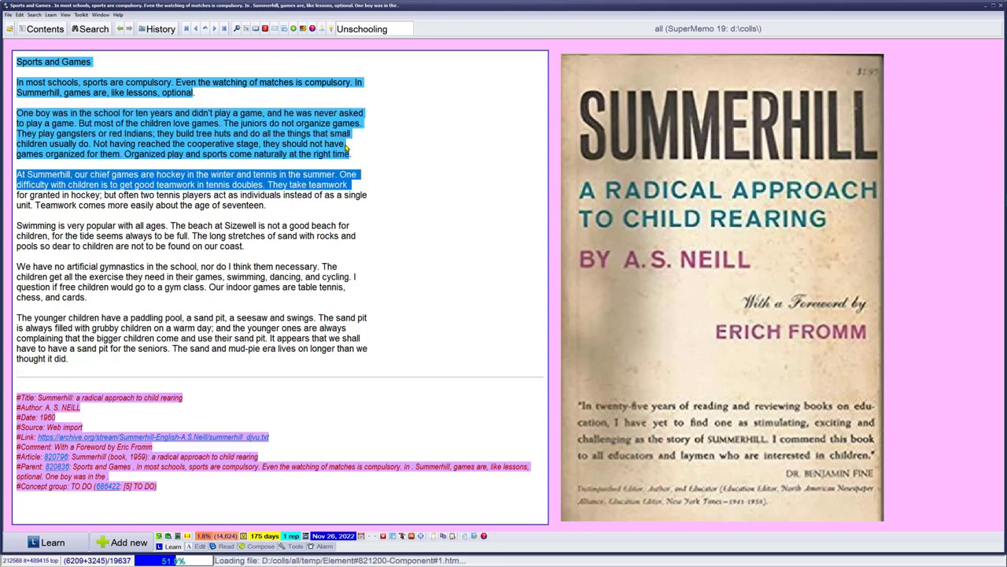
key("shift+Down")
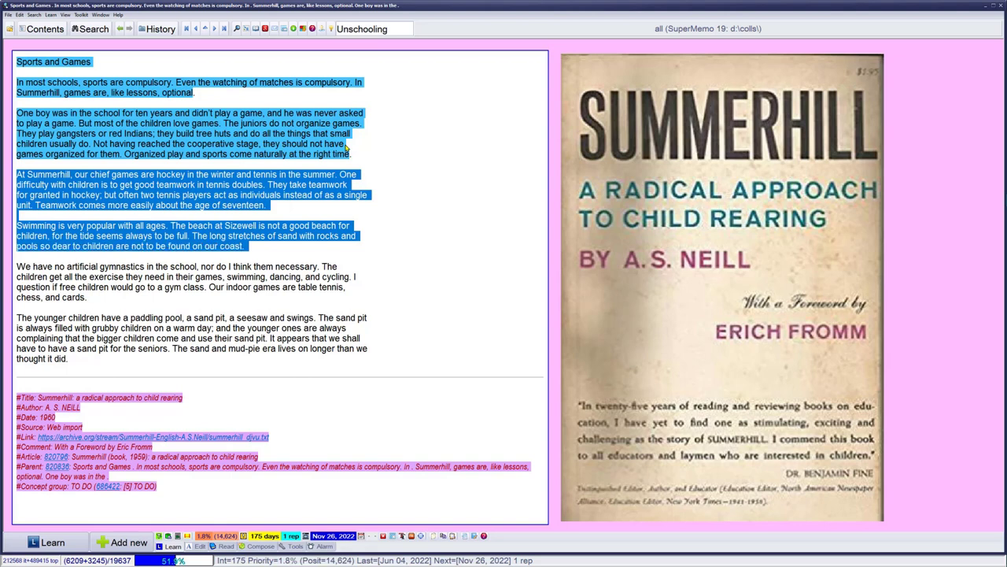
key("alt+x")
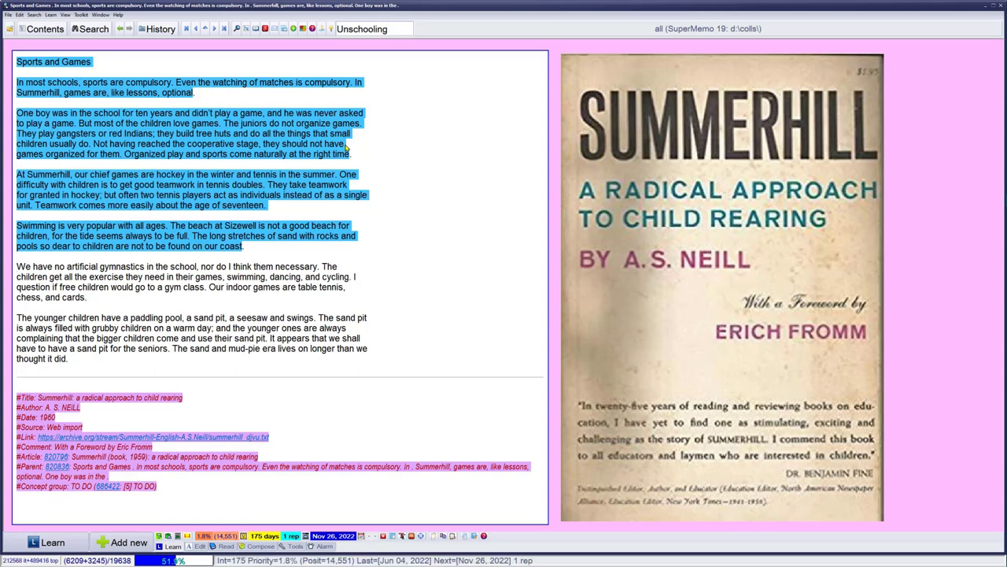
key("shift+Down")
key("shift+Down")
key("shift+Down")
key("shift+Down")
key("shift+Down")
key("shift+Down")
key("shift+Down")
key("shift+Down")
key("shift+Down")
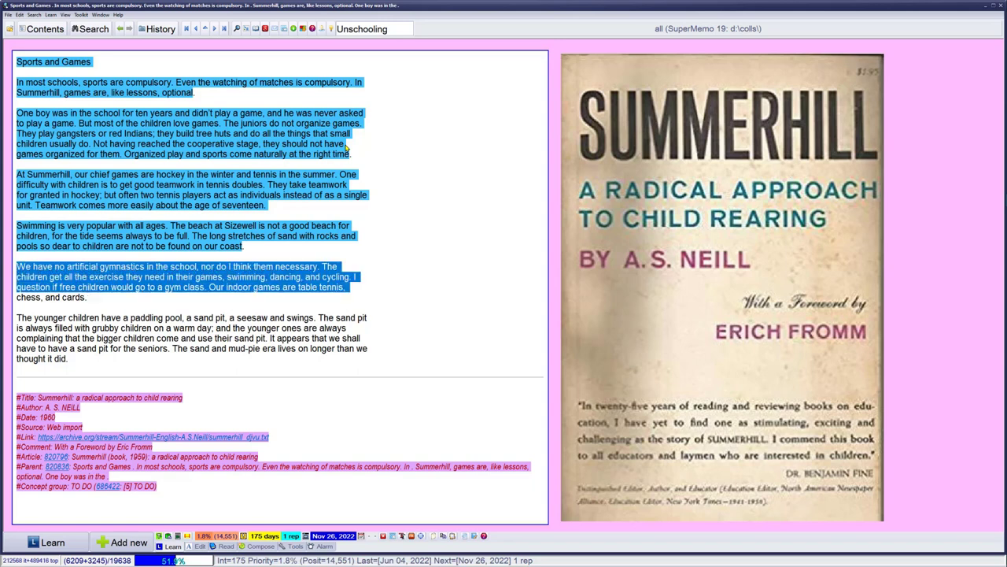
key("shift+Down")
key("shift+Left")
key("shift+Left")
key("alt+x")
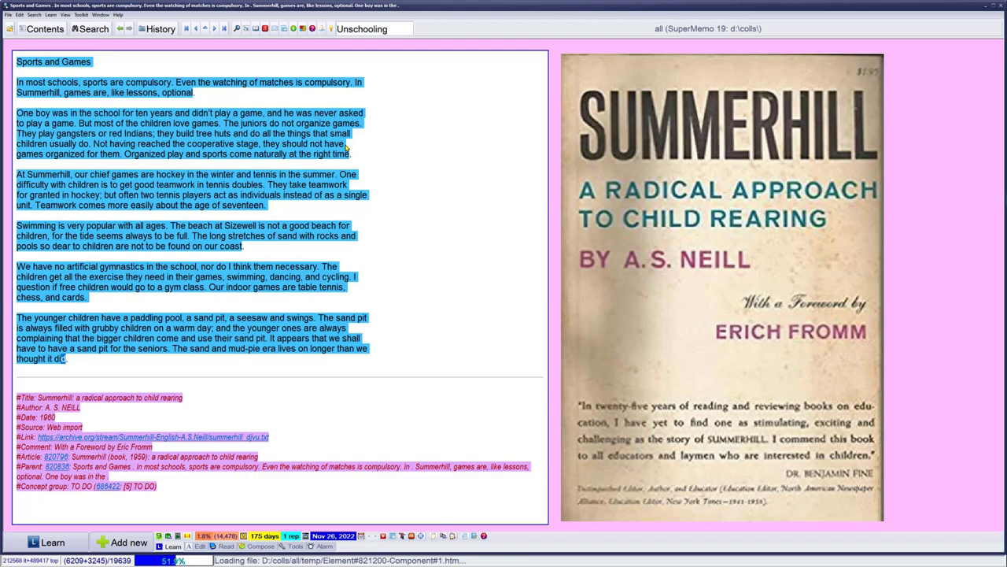